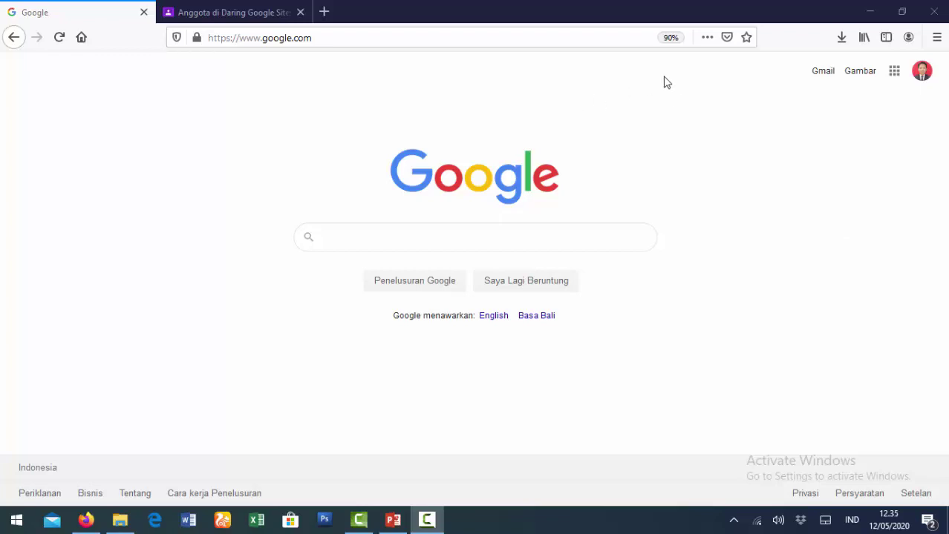
# Open the Google apps grid on the google.com homepage in Firefox.
pyautogui.click(893, 74)
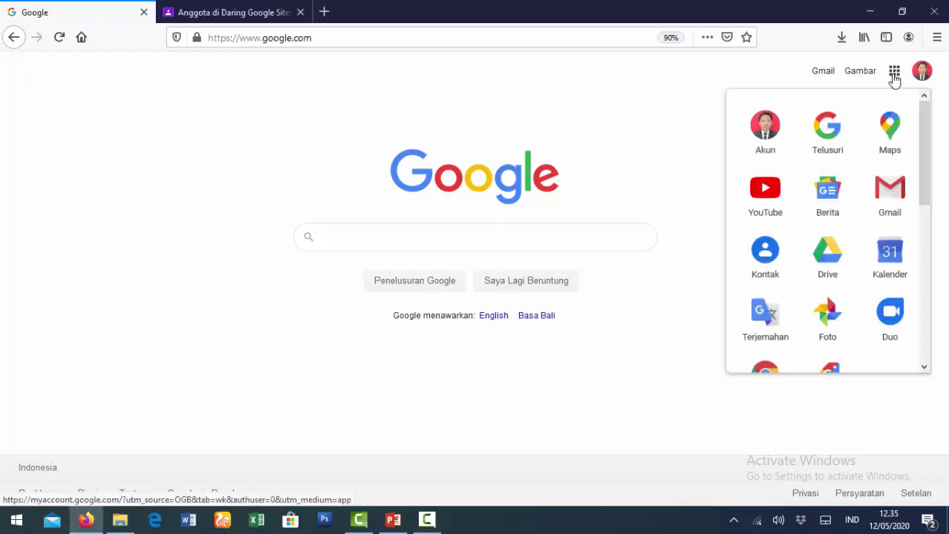
# Go to Google Drive and create a new Google Form via Baru > Lainnya > Google Formulir.
pyautogui.click(821, 252)
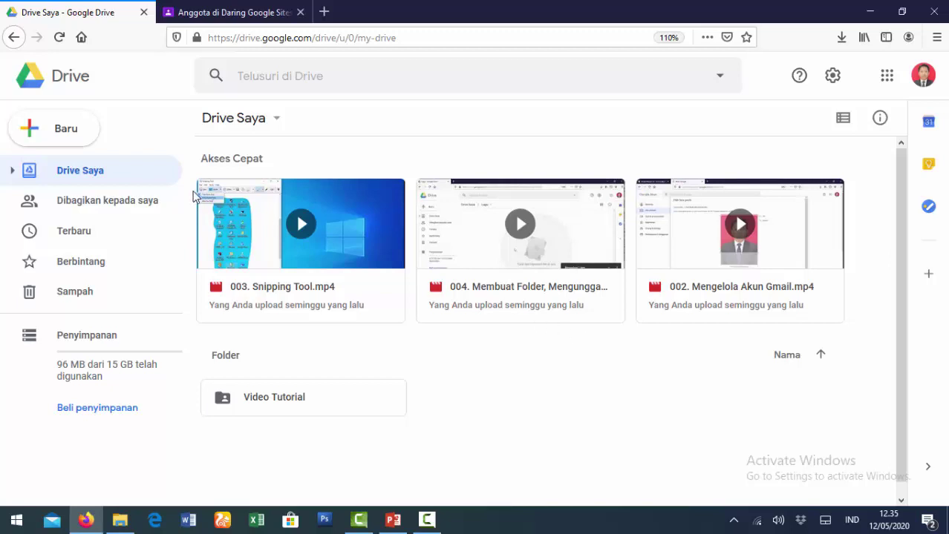
pyautogui.click(66, 135)
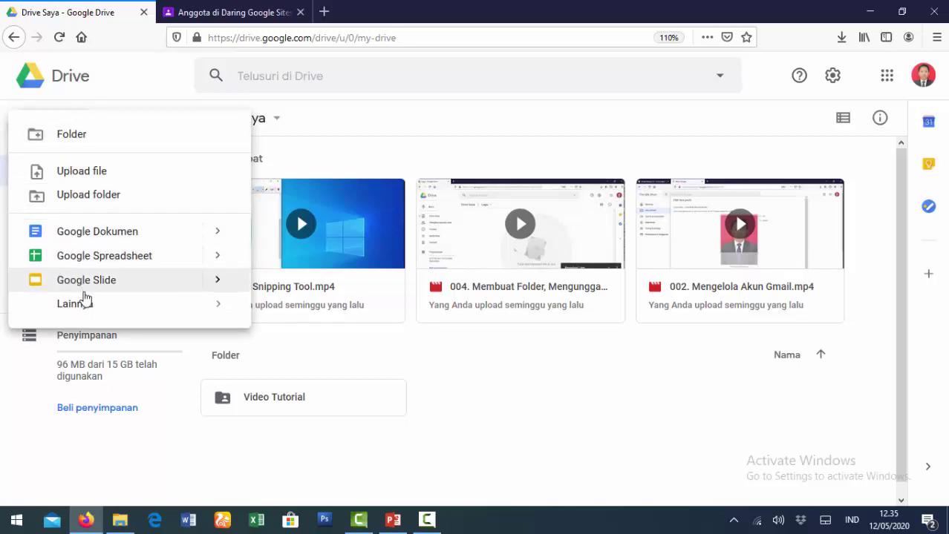
pyautogui.moveTo(85, 306)
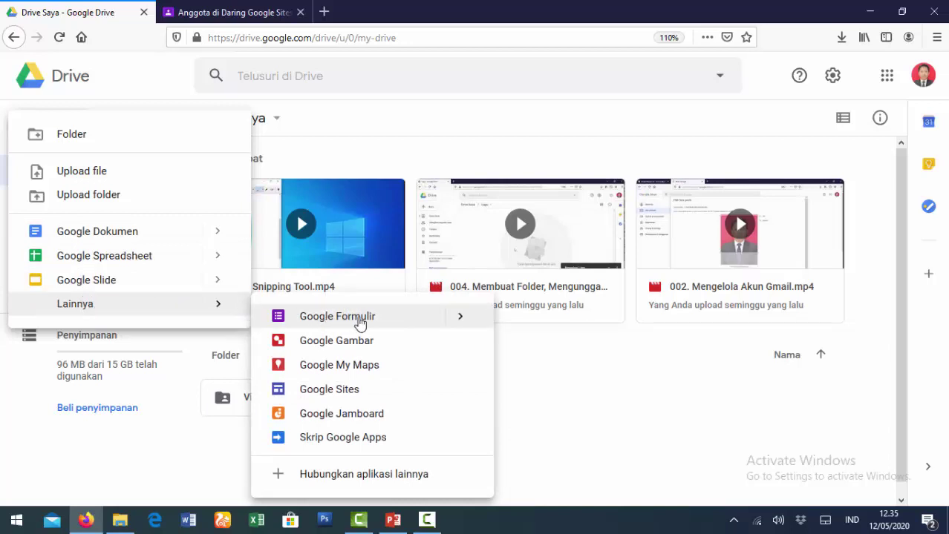
pyautogui.click(389, 324)
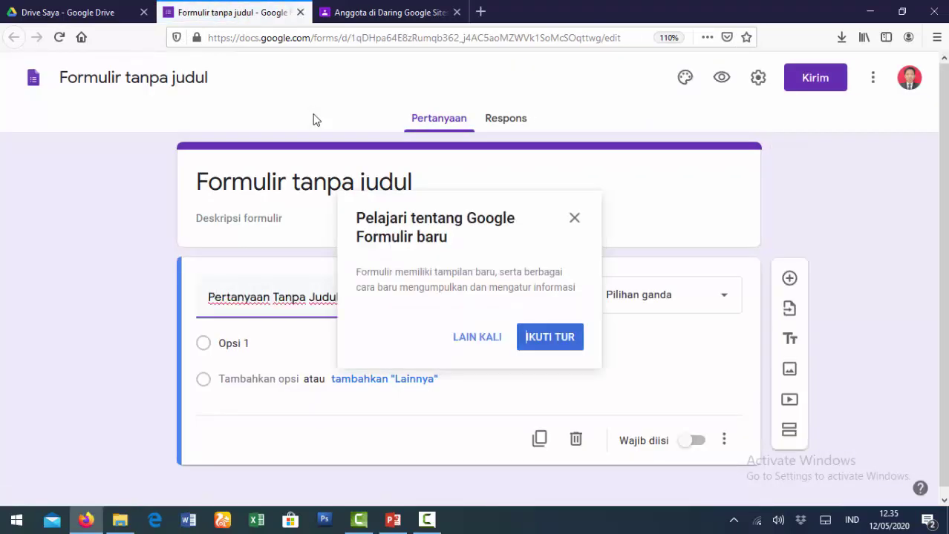
# Dismiss the Forms intro and rename the file to 'PH IPA Kelas VII'.
pyautogui.click(572, 219)
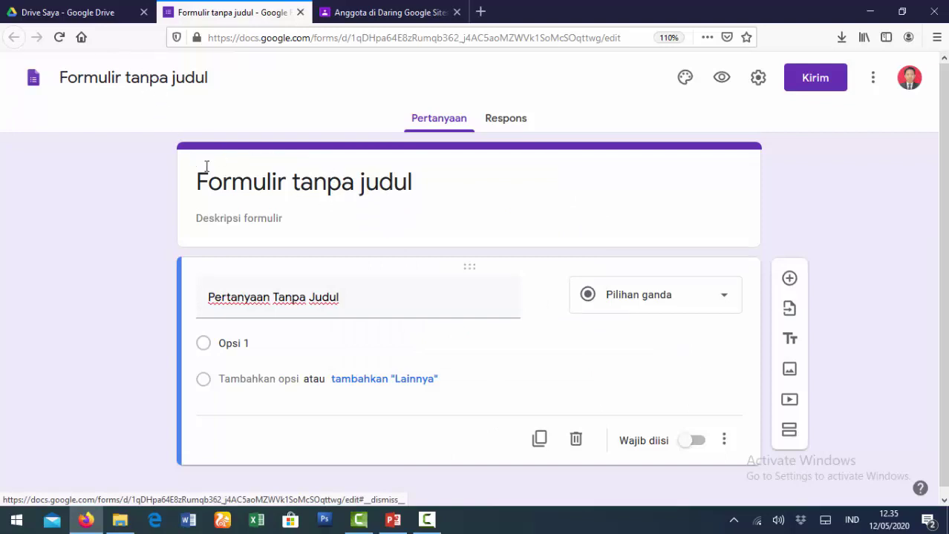
pyautogui.click(150, 83)
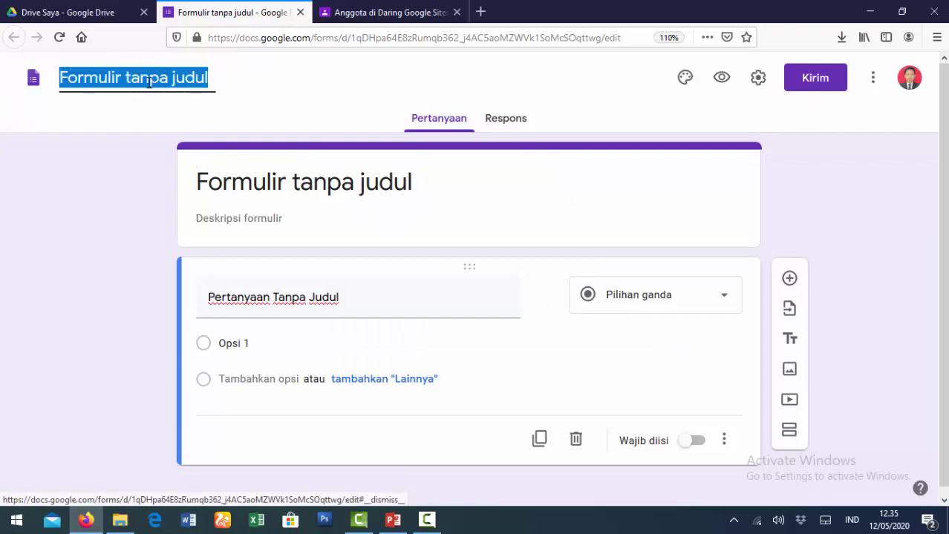
pyautogui.write('PH')
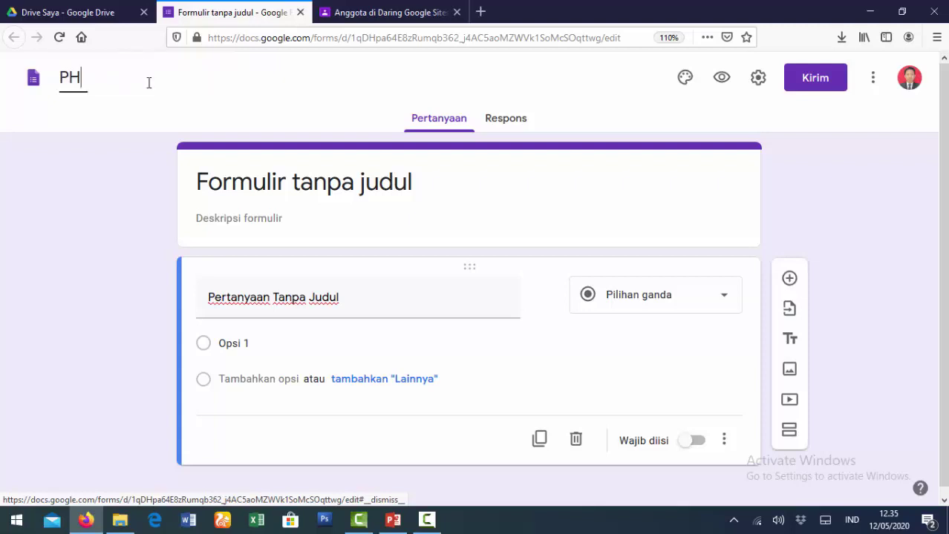
pyautogui.write(' IPA Kelas VII')
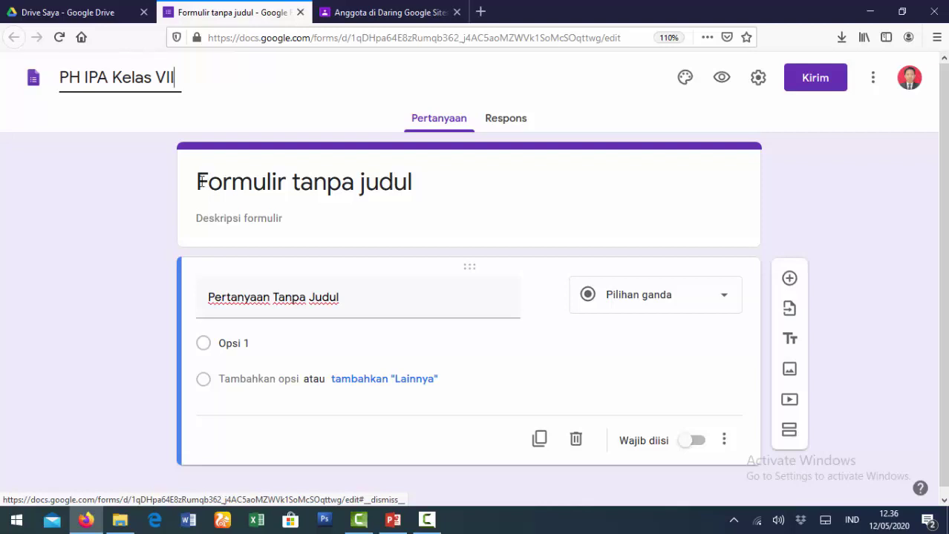
# Replace the form title with 'Penilaian Harian IPA-Terpadu Kelas VII SMP'.
pyautogui.click(199, 183)
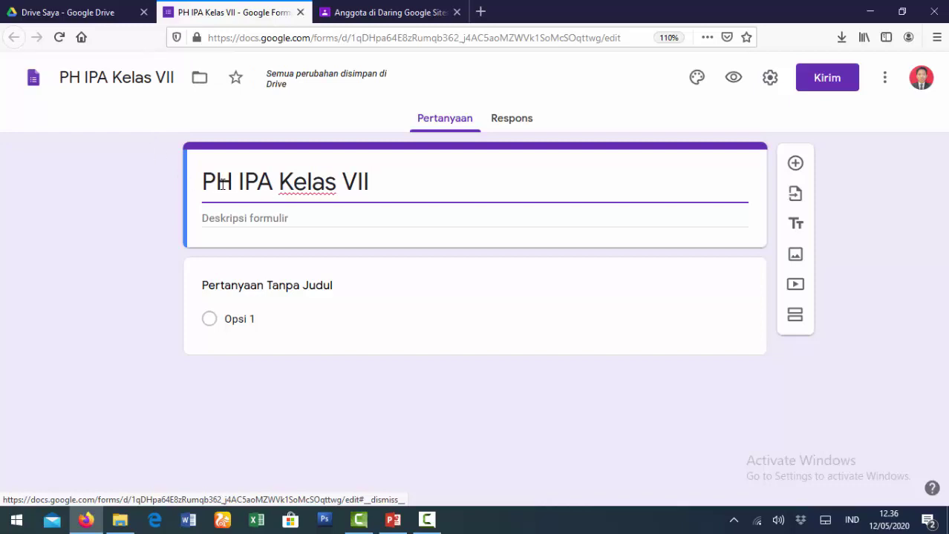
pyautogui.moveTo(369, 183); pyautogui.dragTo(191, 187)
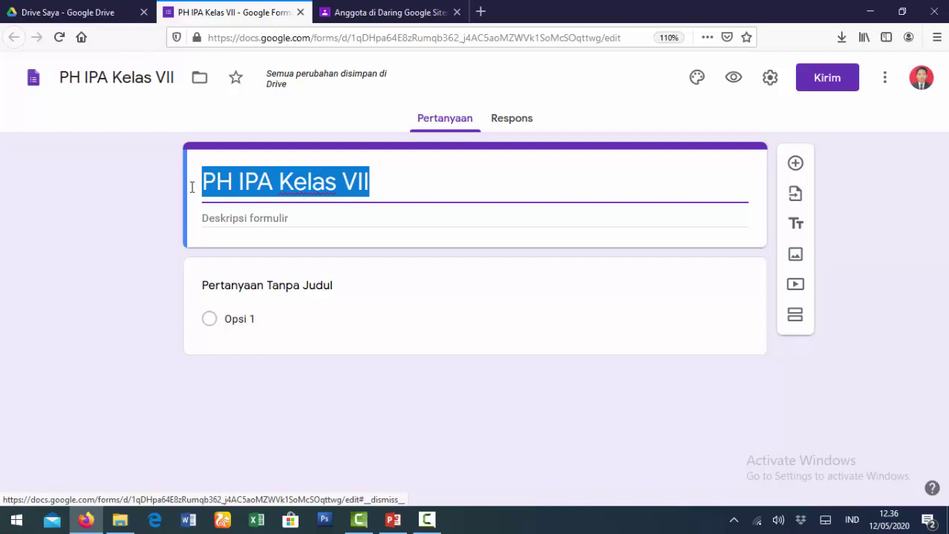
pyautogui.write('P')
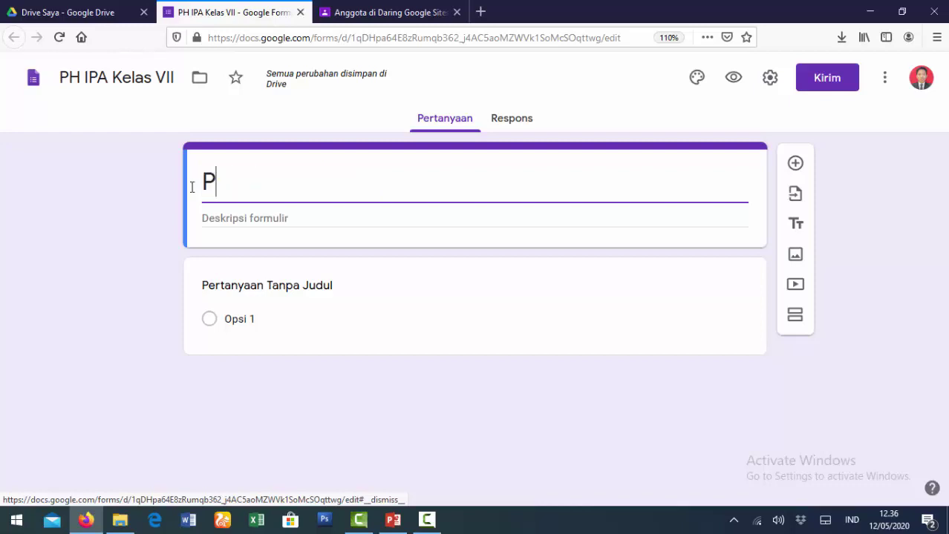
pyautogui.write('enilaian Hair')
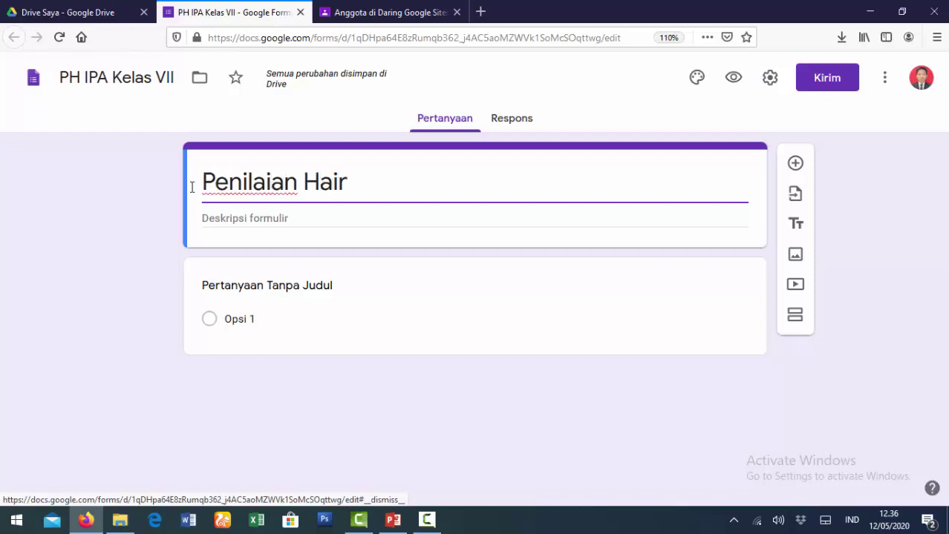
pyautogui.press('BackSpace')
pyautogui.press('BackSpace')
pyautogui.write('rian ')
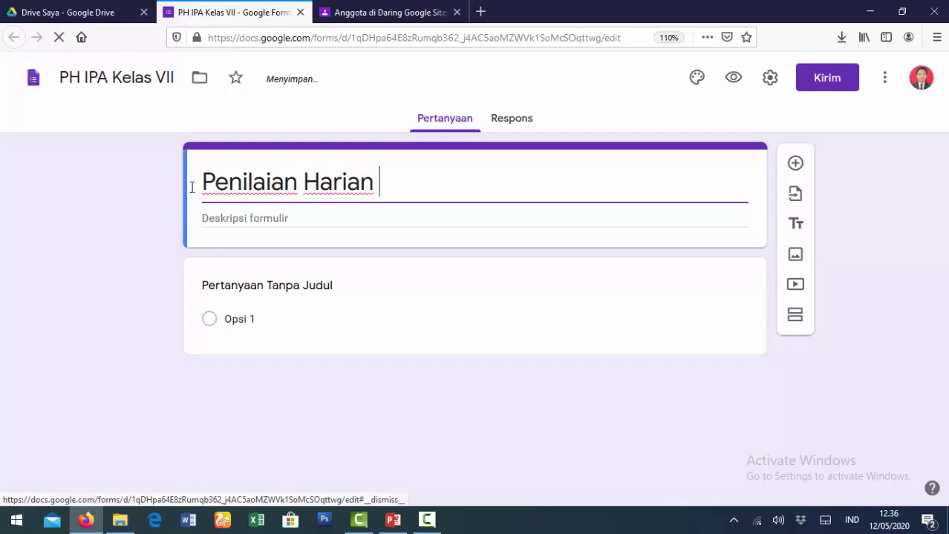
pyautogui.write('Kelas')
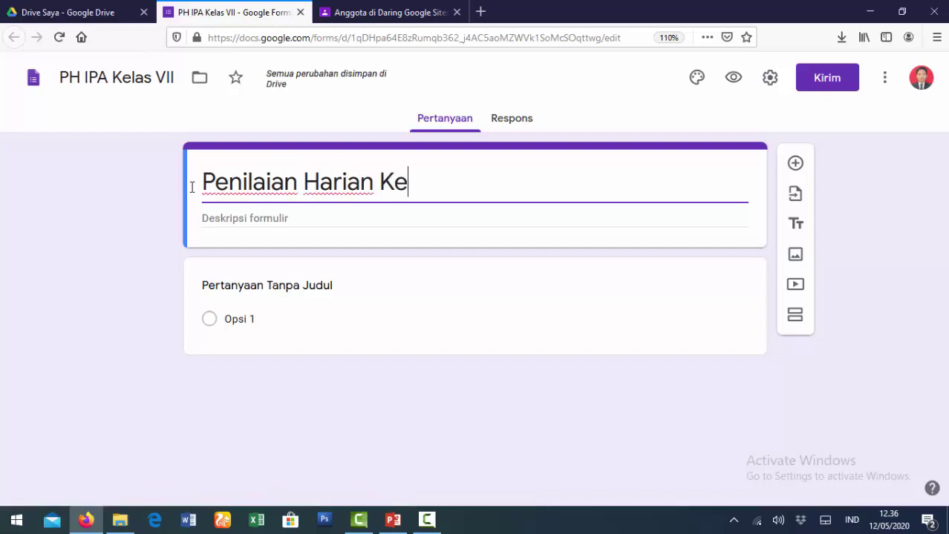
pyautogui.press('BackSpace')
pyautogui.press('BackSpace')
pyautogui.press('BackSpace')
pyautogui.press('BackSpace')
pyautogui.press('BackSpace')
pyautogui.write('IPA-Terpadu')
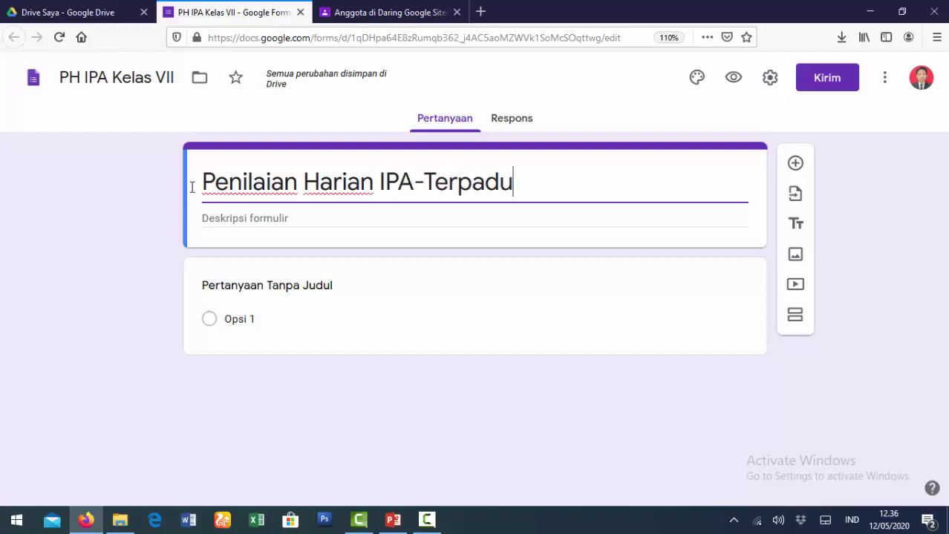
pyautogui.write(' Kelas VII ')
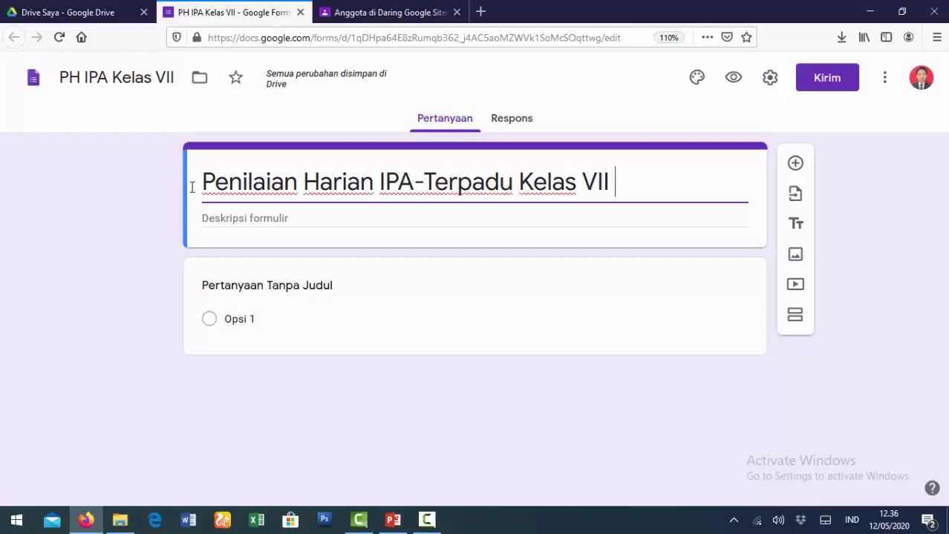
pyautogui.write('SMP')
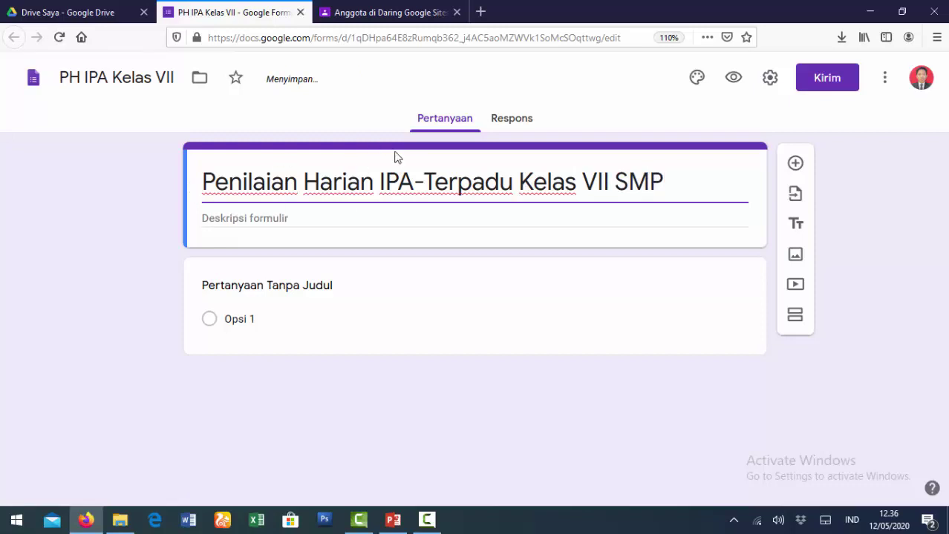
pyautogui.click(224, 220)
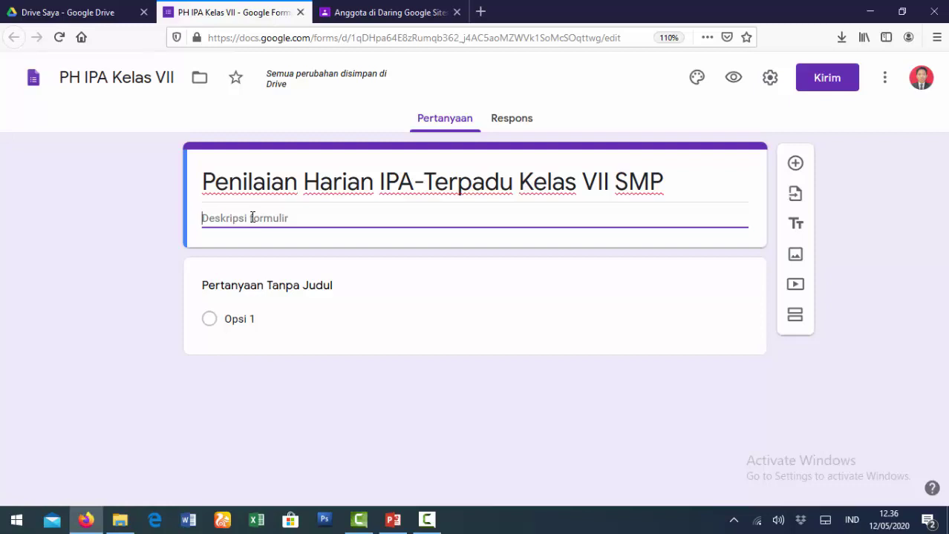
# Type description lines 'Bidang Studi: IPA-Terpadu', 'Kelas: VII SMP' and 'Durasi: 30 menit'.
pyautogui.write('Bidang Studi')
pyautogui.press('Tab')
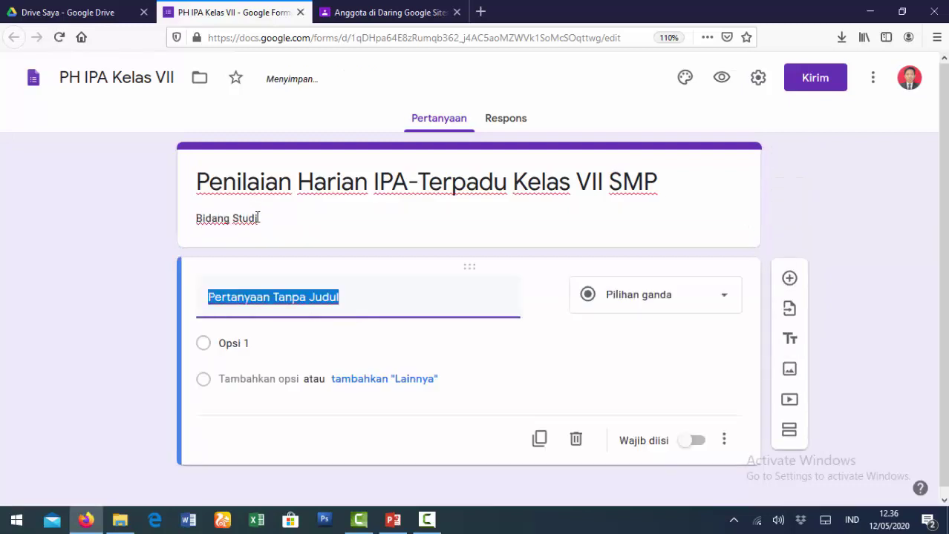
pyautogui.click(257, 217)
pyautogui.click(276, 218)
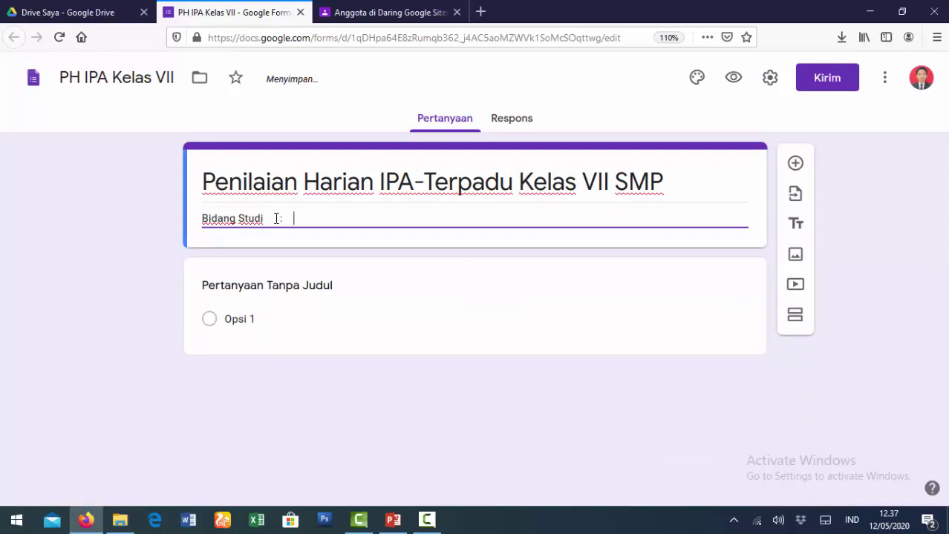
pyautogui.write(':      IPA -')
pyautogui.press('BackSpace')
pyautogui.press('BackSpace')
pyautogui.write('0')
pyautogui.write('-Terpadu')
pyautogui.press('Return')
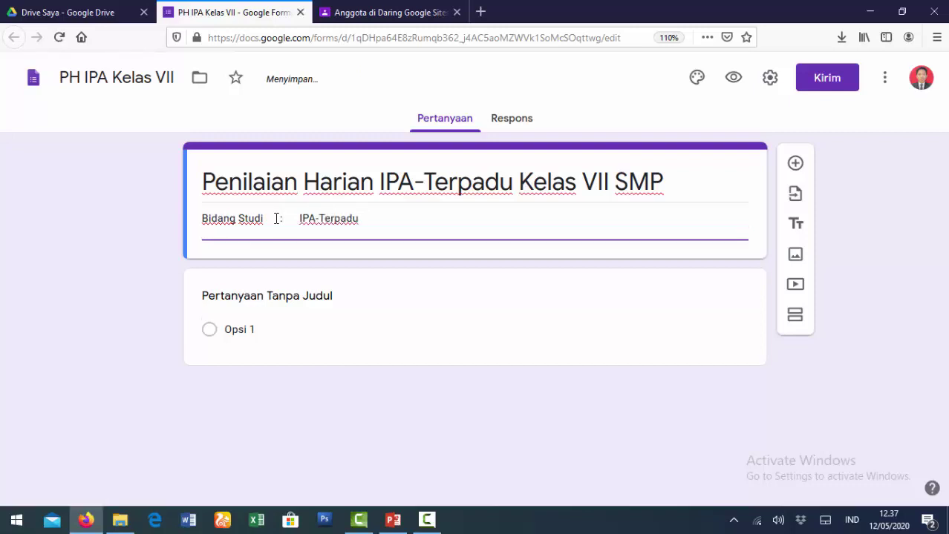
pyautogui.write('Kelas : VI I SMP')
pyautogui.press('Return')
pyautogui.write('Dur')
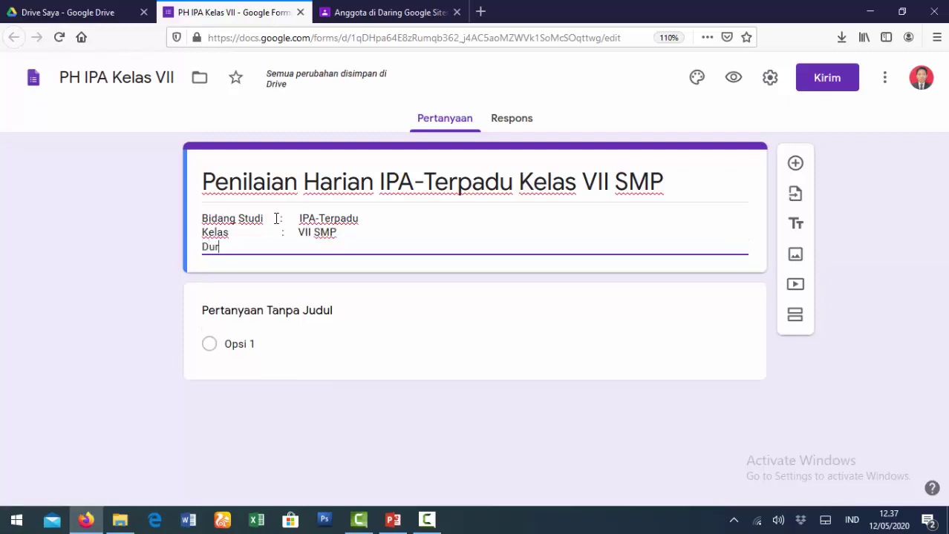
pyautogui.write('asi : ')
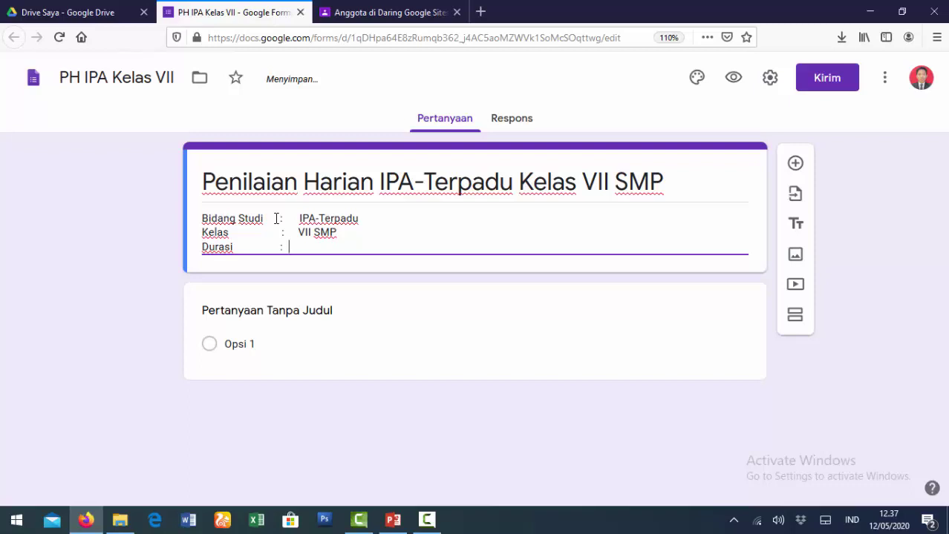
pyautogui.write('30 menit')
# Add a 'Guru Mapel' line with the subject teacher's name and degrees.
pyautogui.press('Return')
pyautogui.write('Guru Maple')
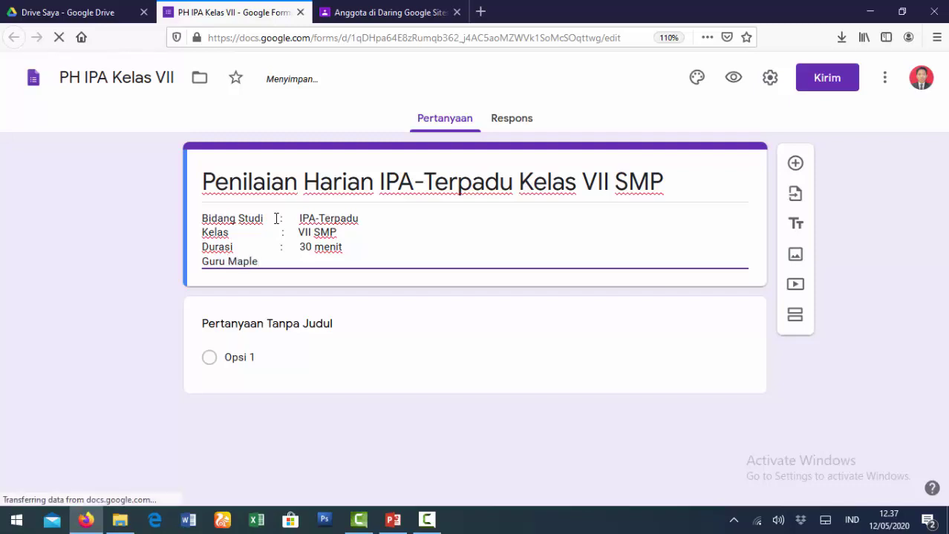
pyautogui.press('Tab')
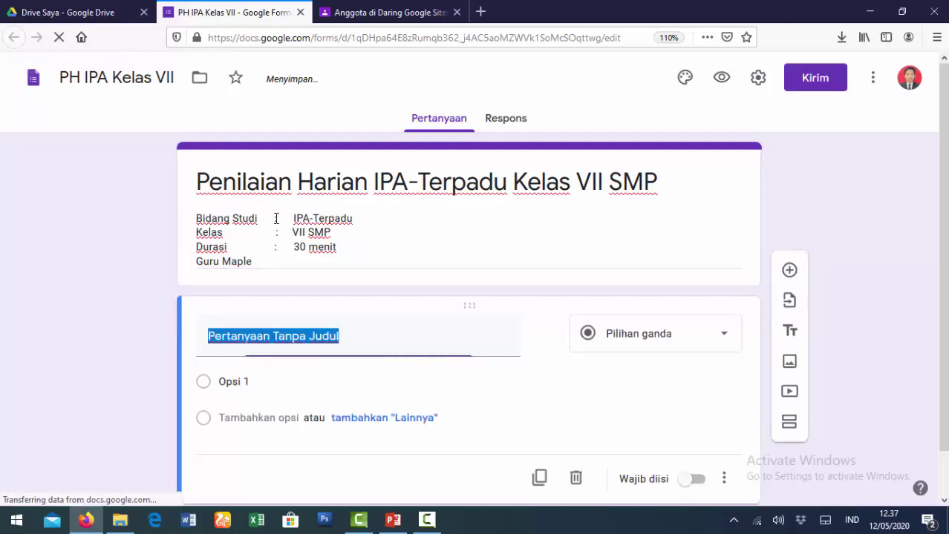
pyautogui.press('BackSpace')
pyautogui.click(267, 256)
pyautogui.hotkey('ctrl', 'a')
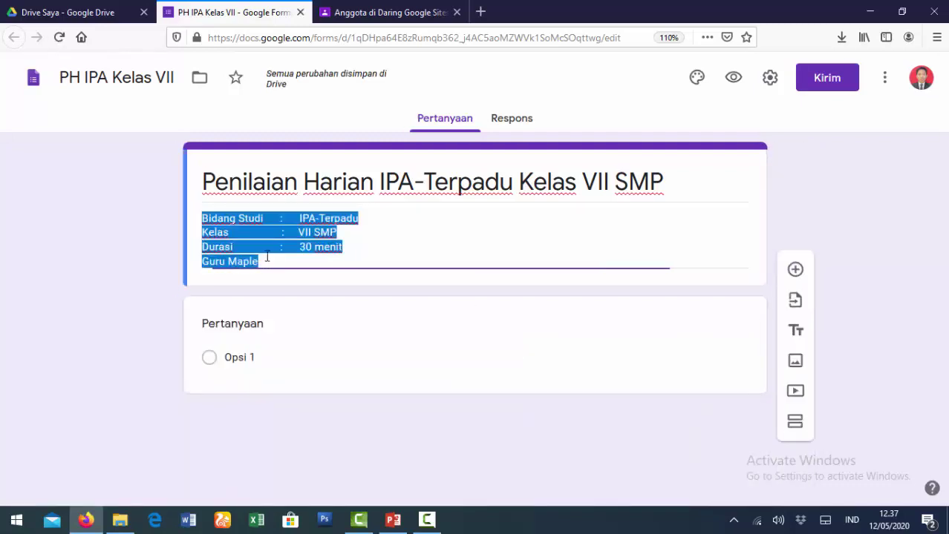
pyautogui.click(268, 261)
pyautogui.press('BackSpace')
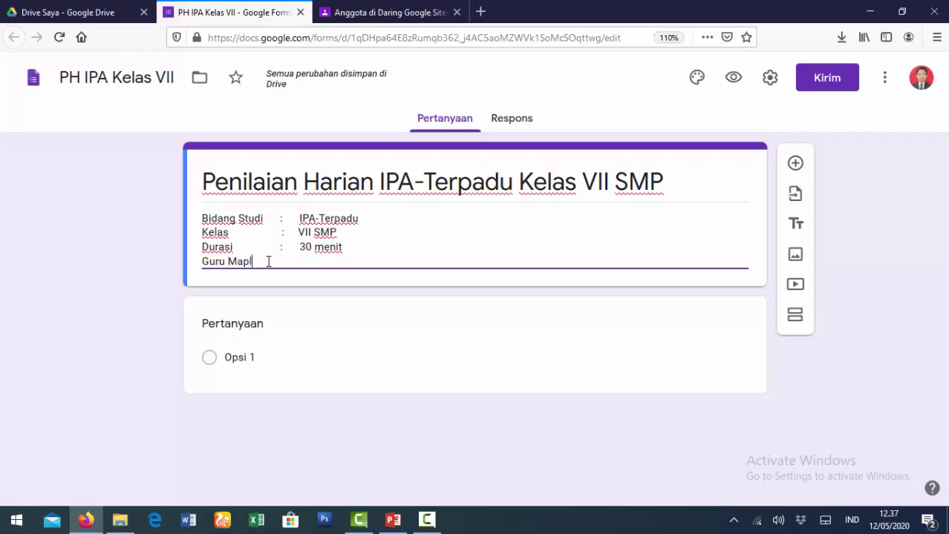
pyautogui.write('el       :     ')
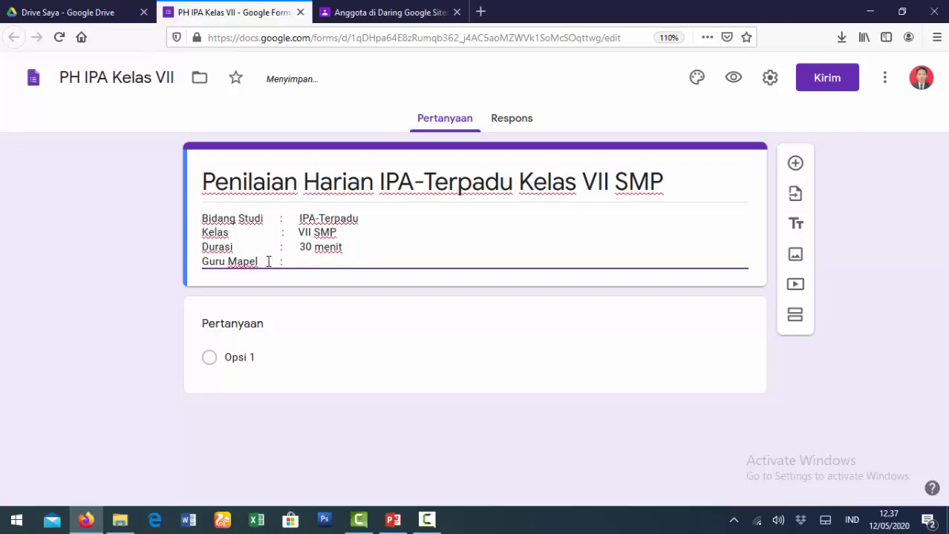
pyautogui.write('Chandra, S.T., M.Si.')
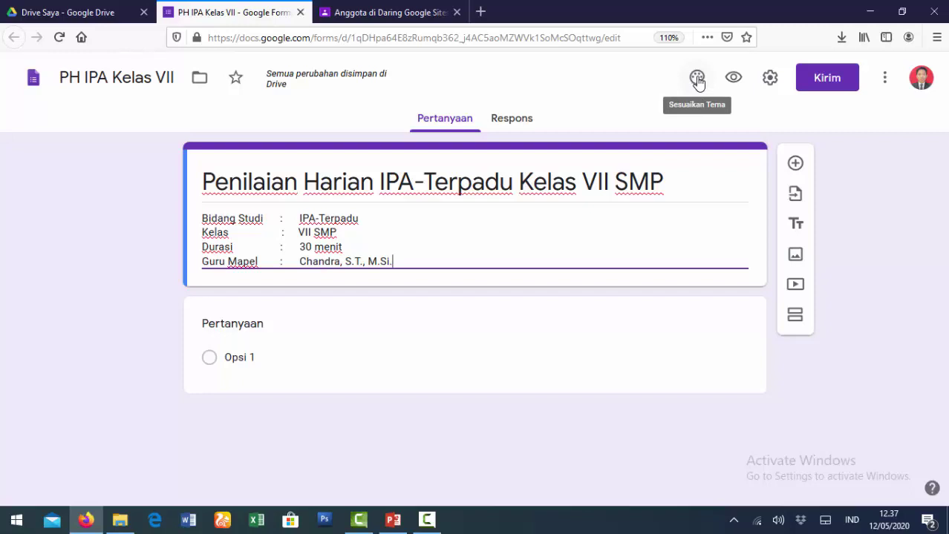
# Insert the lab glassware illustration from the Kantor dan Sekolah themes as the header.
pyautogui.click(697, 78)
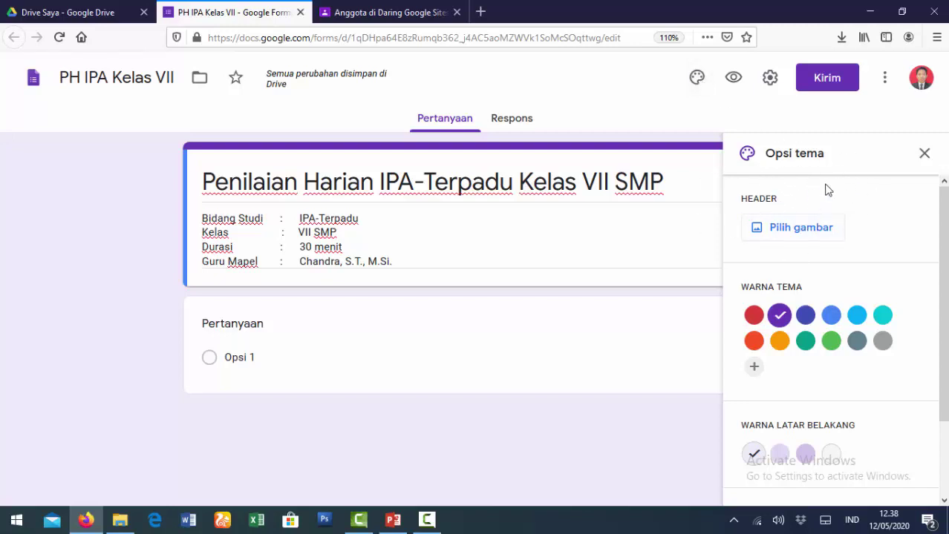
pyautogui.click(795, 234)
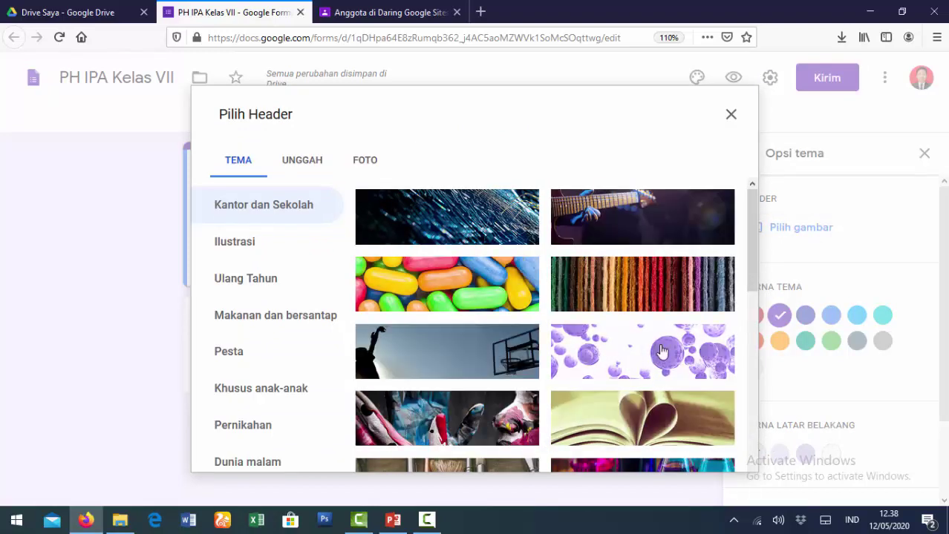
pyautogui.scroll(-10, 662, 351)
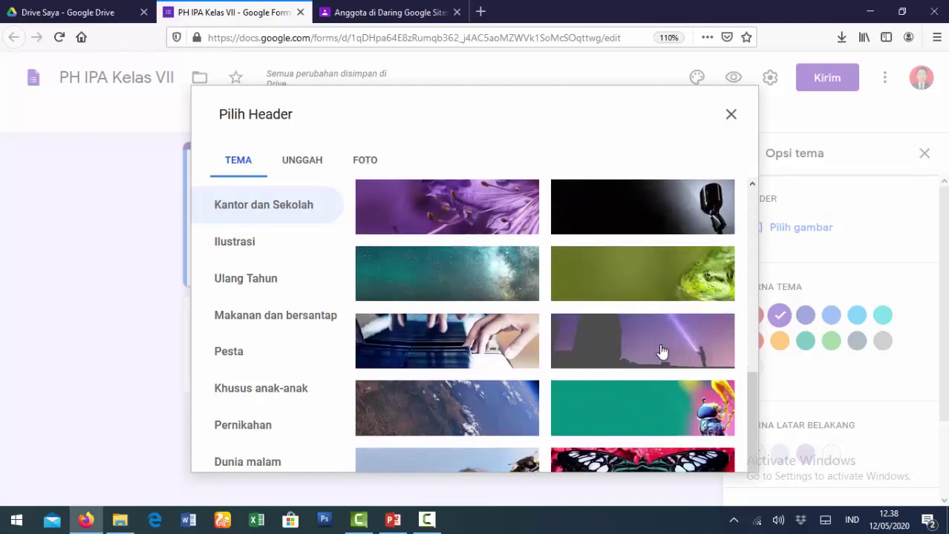
pyautogui.scroll(-3, 661, 351)
pyautogui.scroll(10, 661, 351)
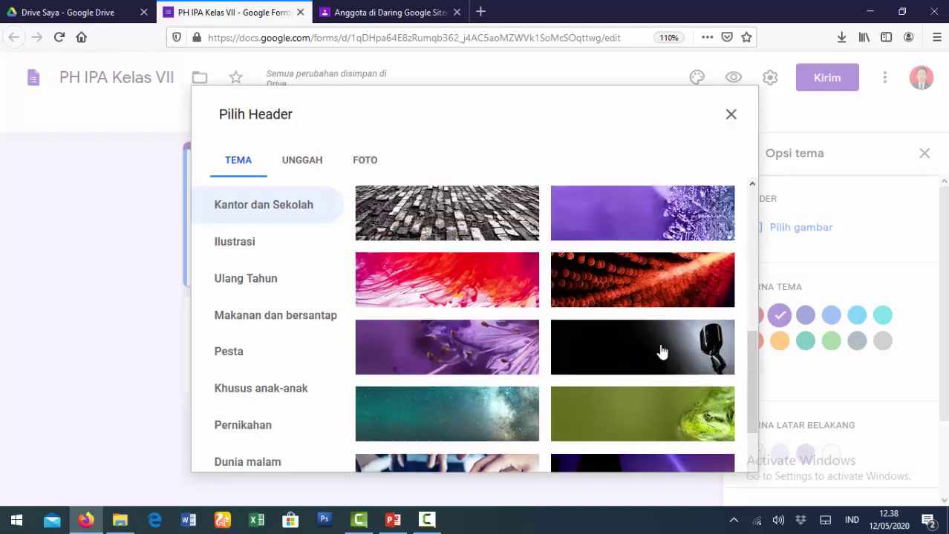
pyautogui.click(237, 251)
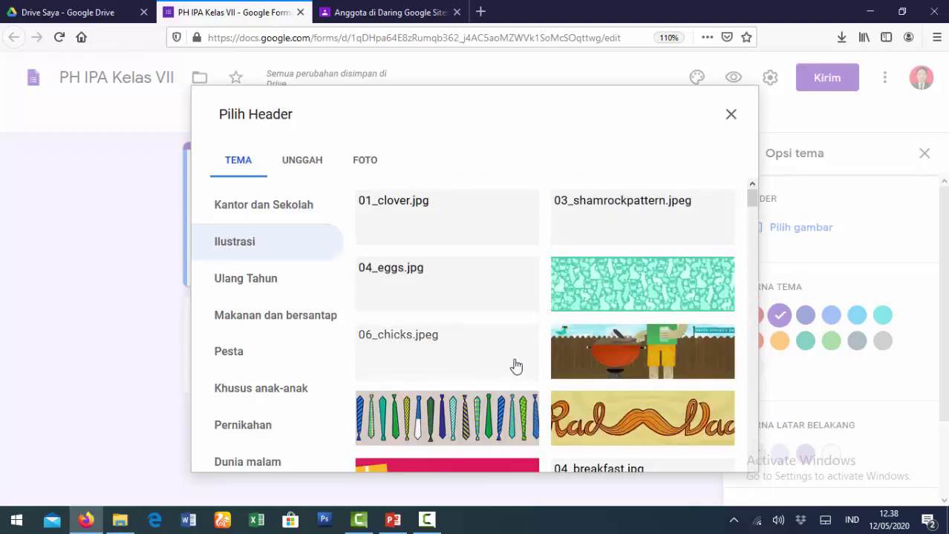
pyautogui.click(269, 208)
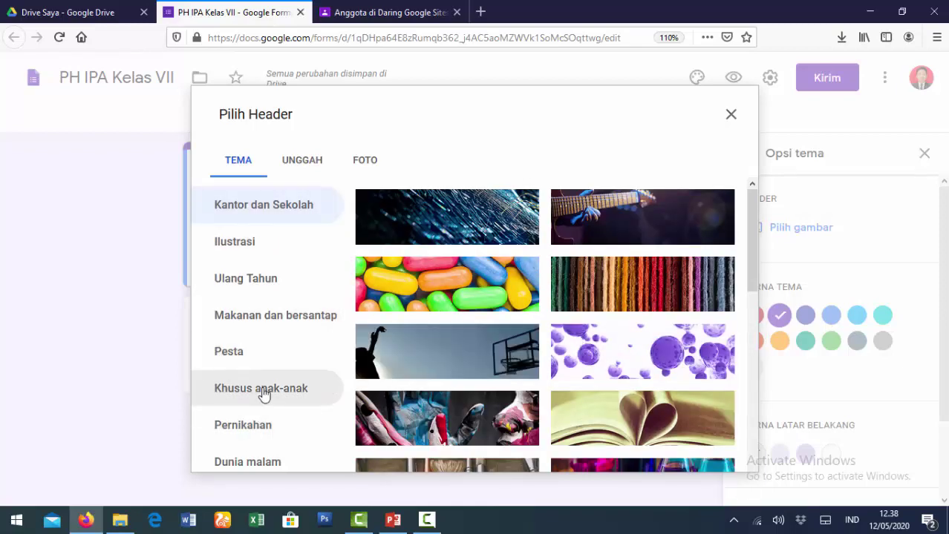
pyautogui.scroll(-10, 502, 342)
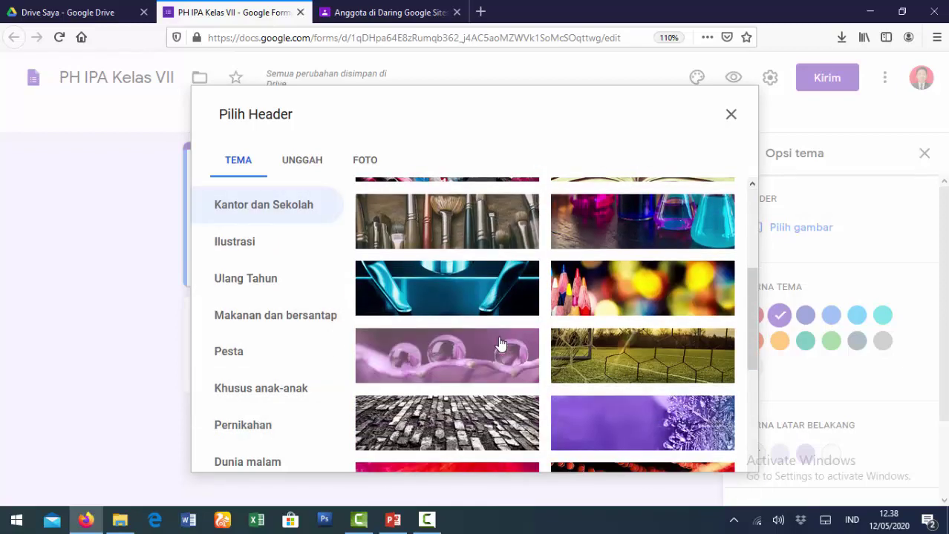
pyautogui.scroll(-8, 502, 344)
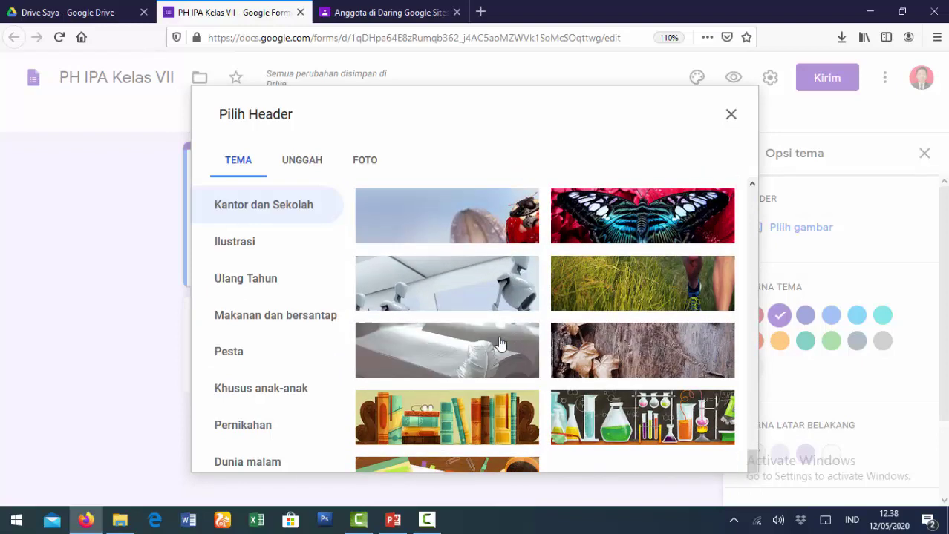
pyautogui.click(627, 427)
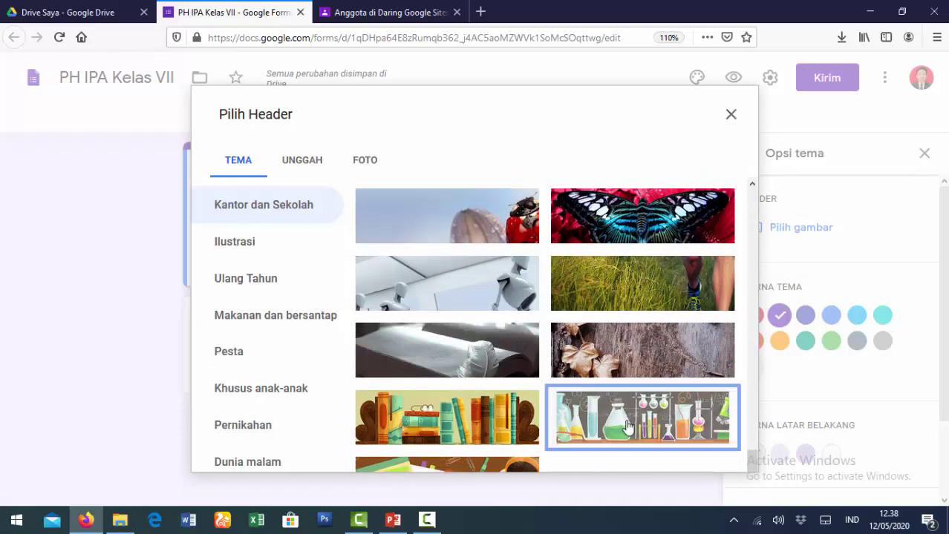
pyautogui.click(714, 453)
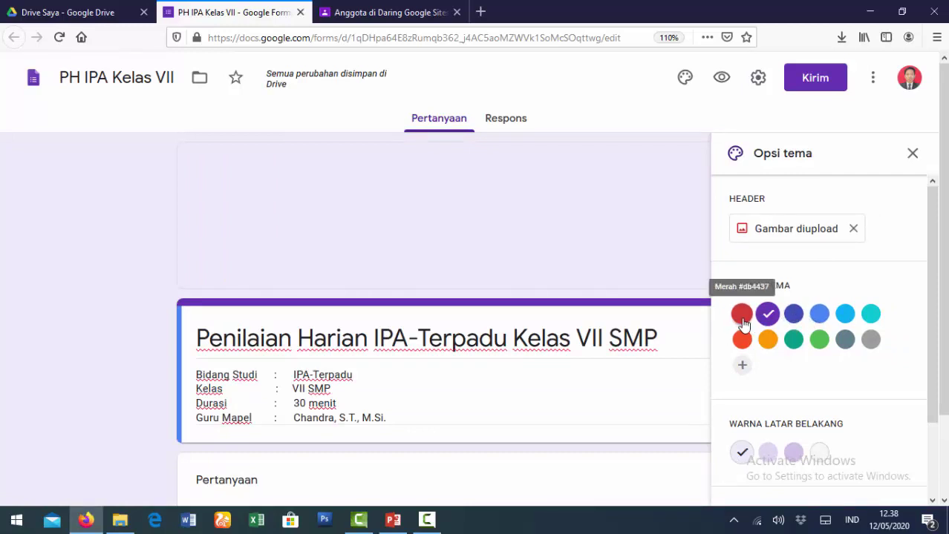
# Set the theme colour to light blue and the background to the lightest blue.
pyautogui.click(844, 315)
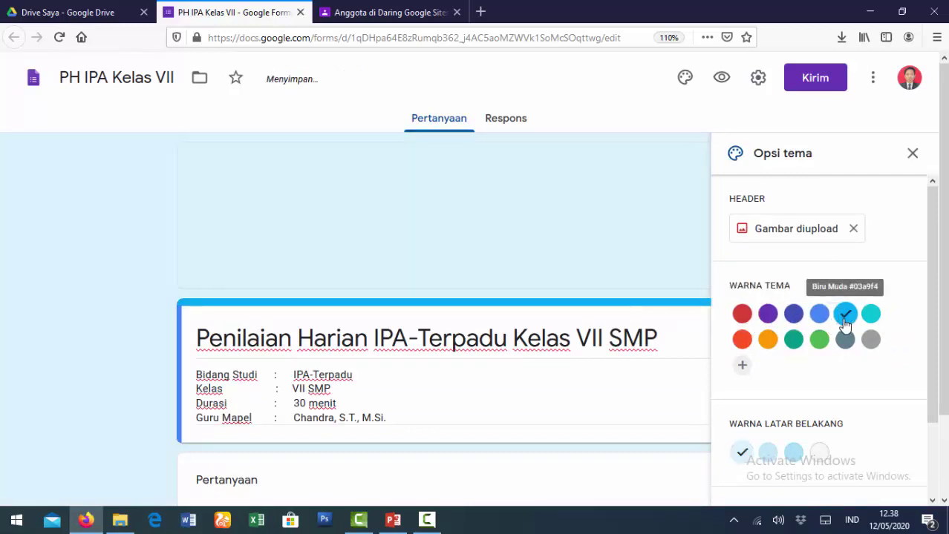
pyautogui.click(741, 339)
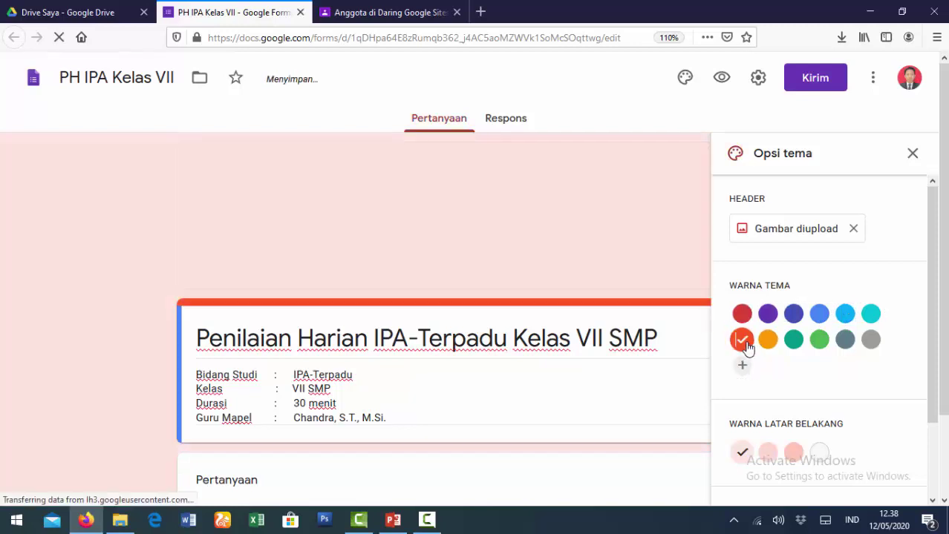
pyautogui.click(846, 317)
pyautogui.scroll(-2, 819, 341)
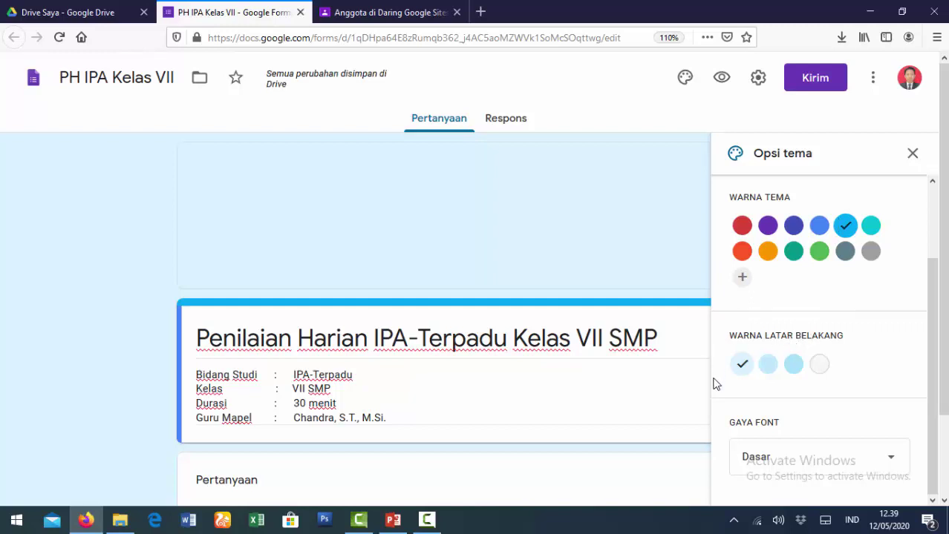
pyautogui.click(767, 367)
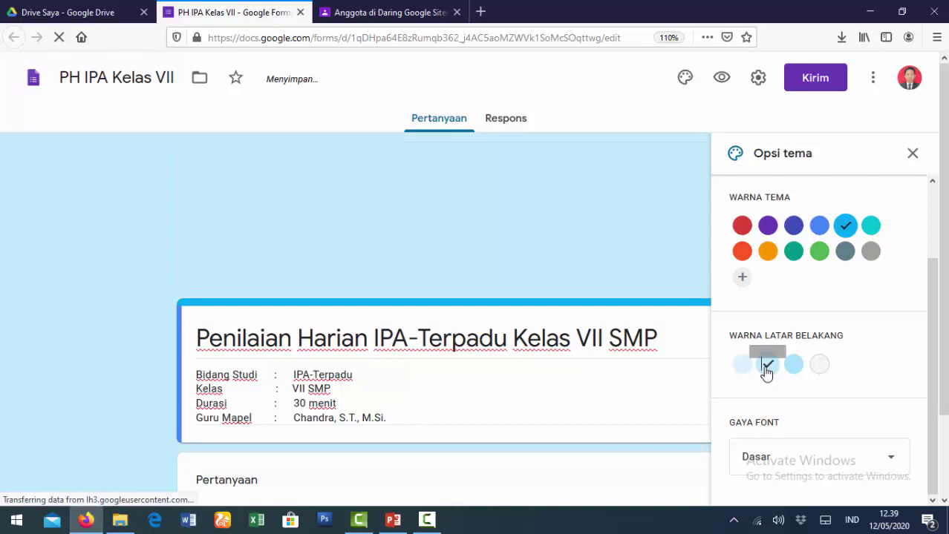
pyautogui.click(791, 366)
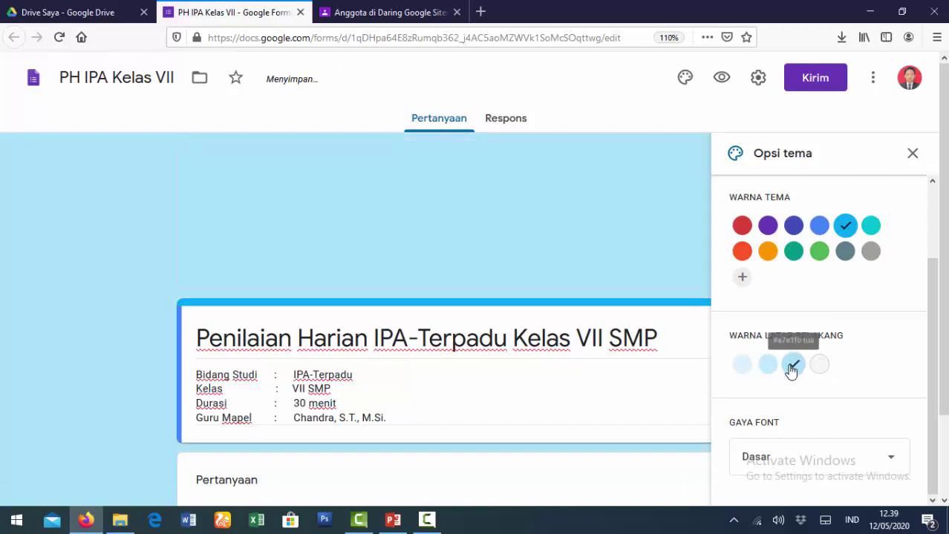
pyautogui.click(817, 366)
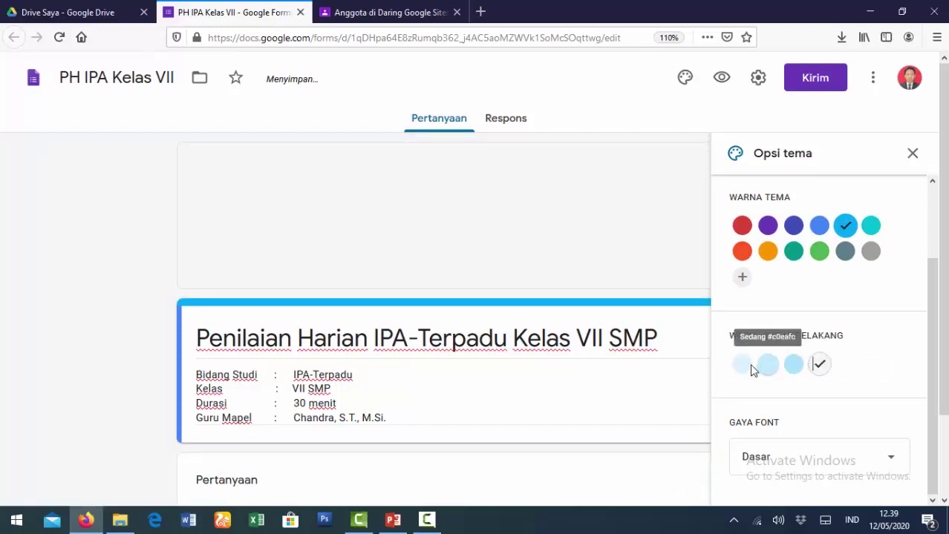
pyautogui.click(742, 365)
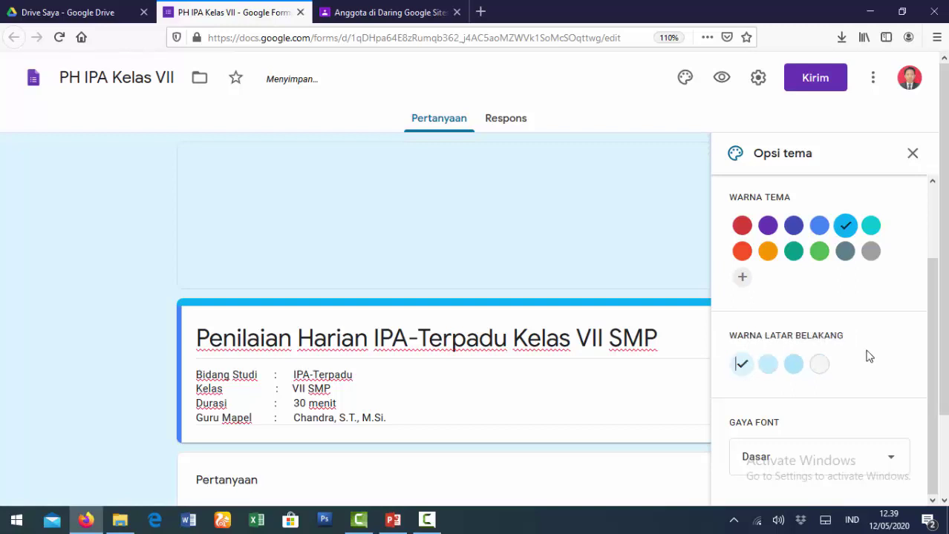
# Set the font style to Formal after trying Dekoratif and Lucu.
pyautogui.scroll(-1, 876, 368)
pyautogui.click(887, 463)
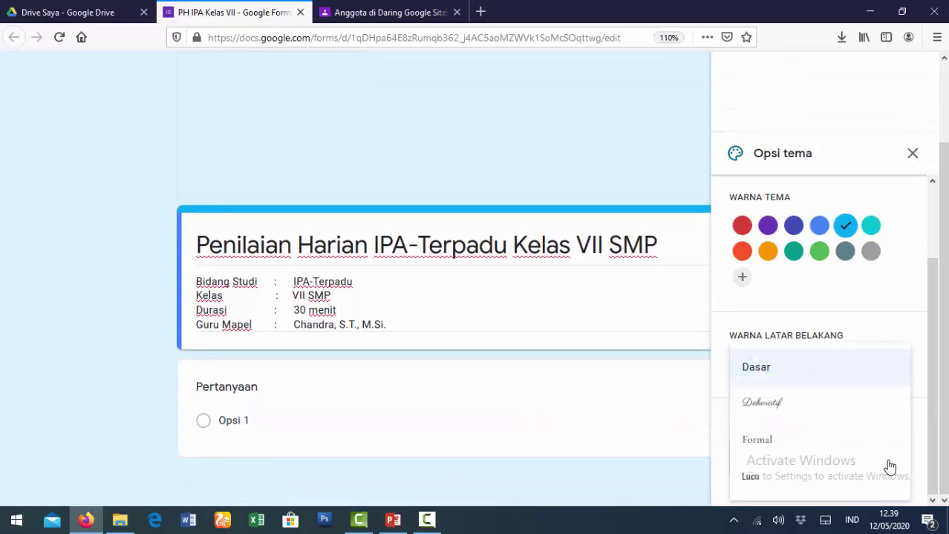
pyautogui.click(784, 411)
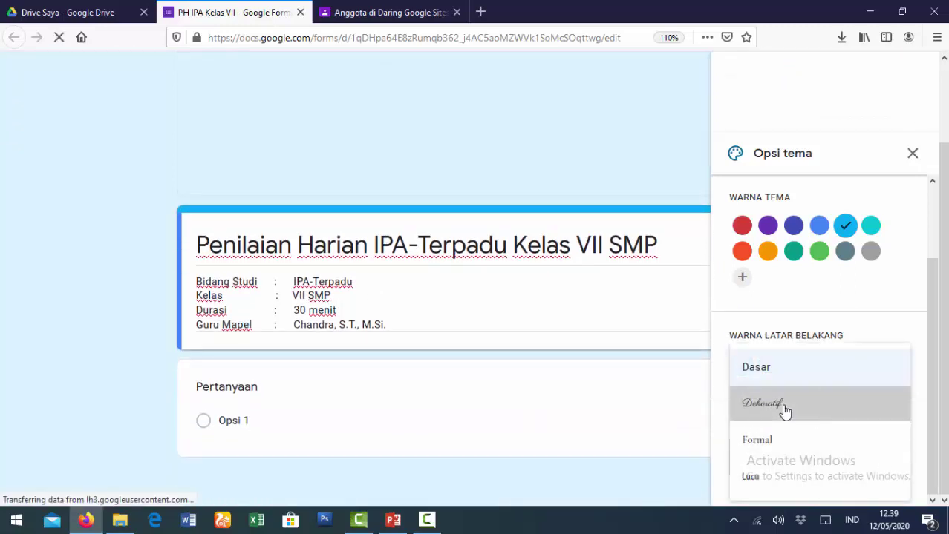
pyautogui.click(887, 460)
pyautogui.click(756, 453)
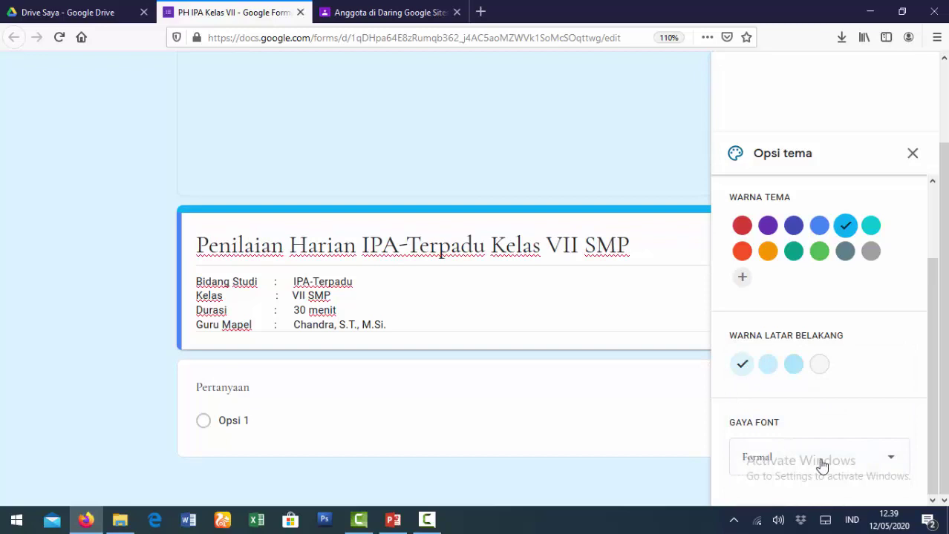
pyautogui.click(887, 468)
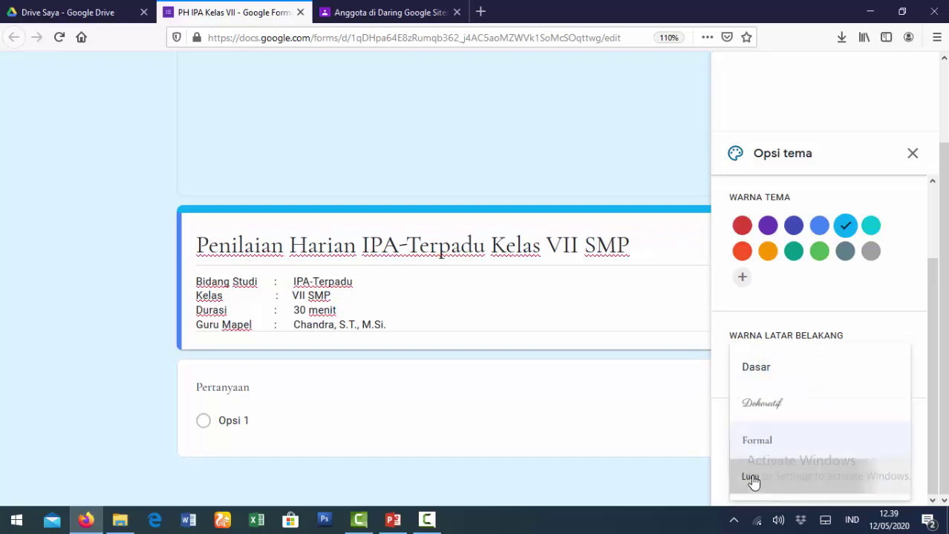
pyautogui.click(752, 479)
pyautogui.click(890, 466)
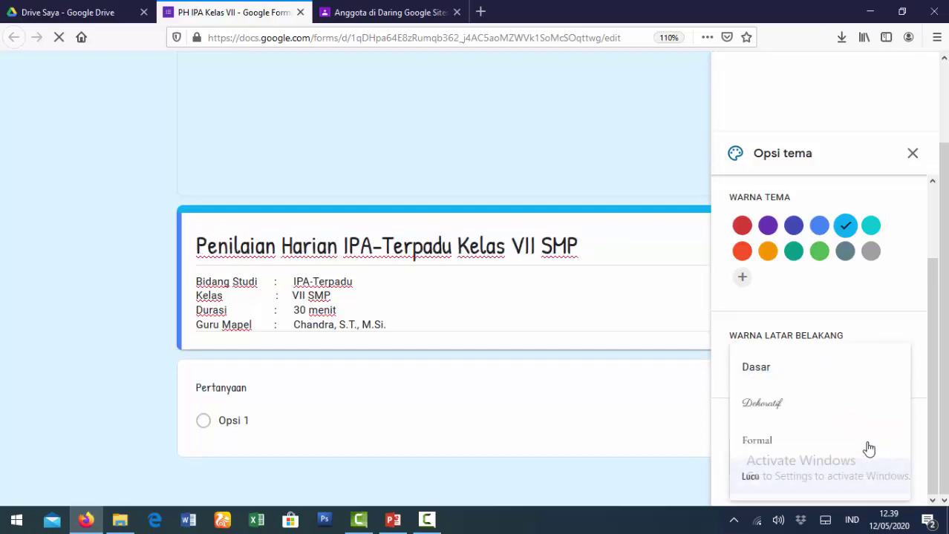
pyautogui.click(772, 447)
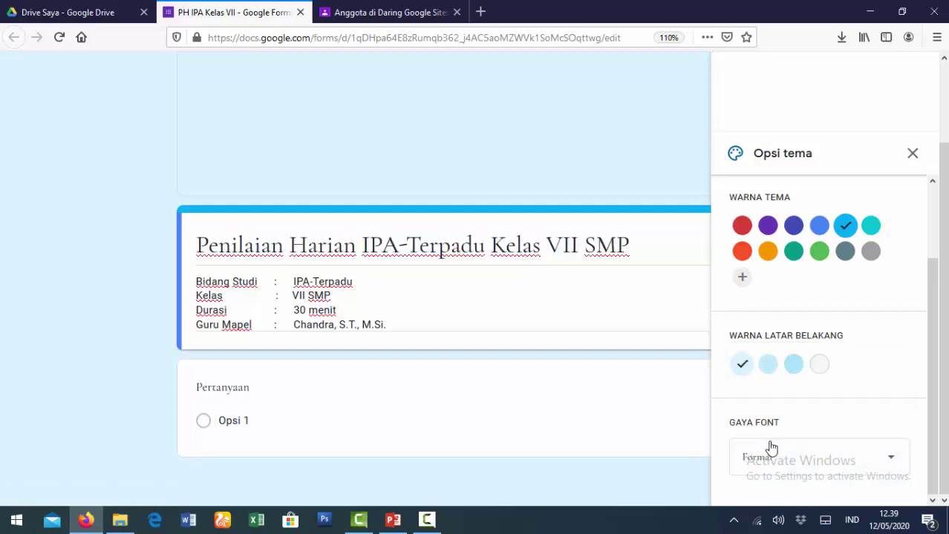
pyautogui.scroll(2, 804, 354)
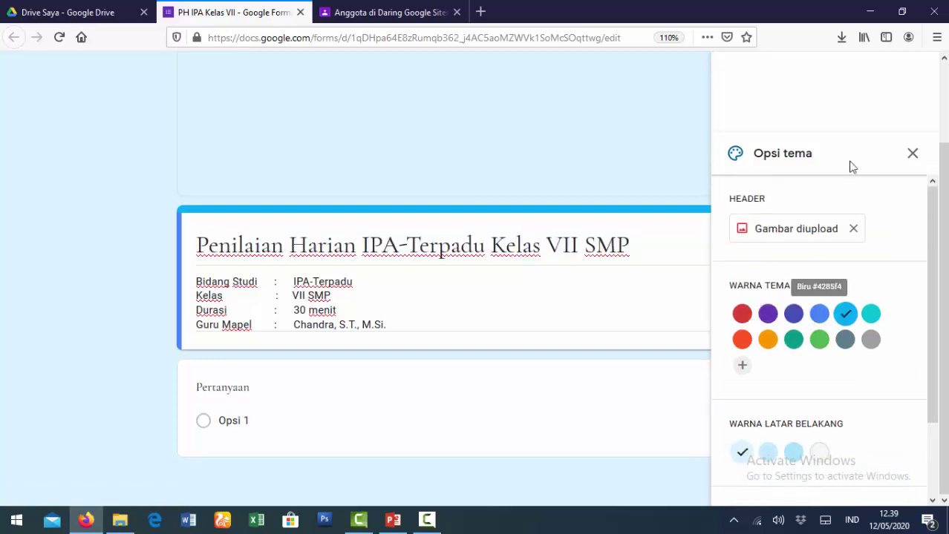
# Close Opsi tema, dismiss the tip, and reopen the Pilih Header image choices.
pyautogui.click(912, 154)
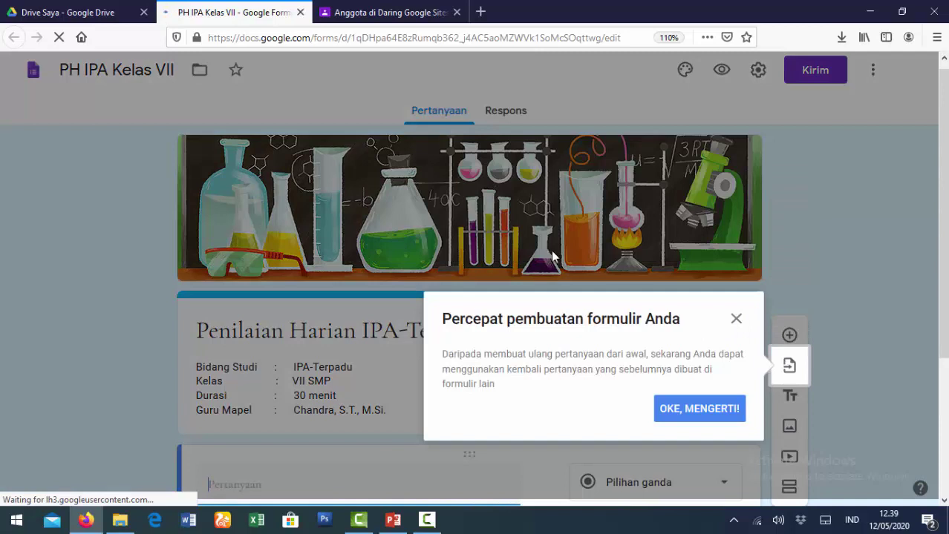
pyautogui.click(674, 414)
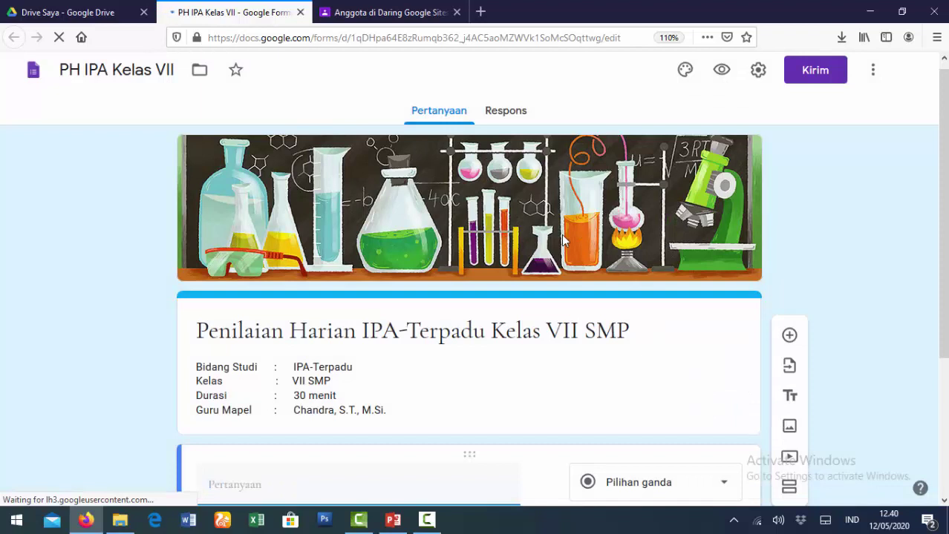
pyautogui.click(684, 72)
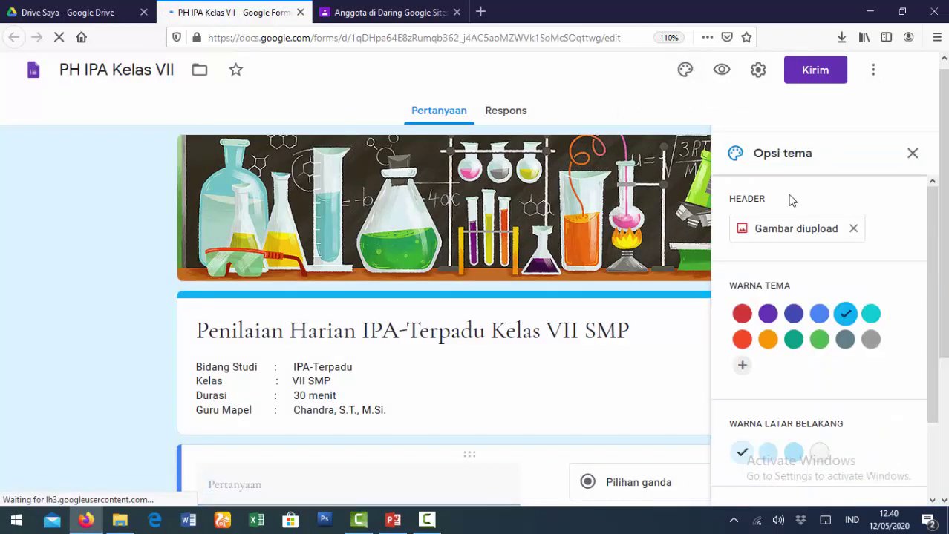
pyautogui.click(766, 233)
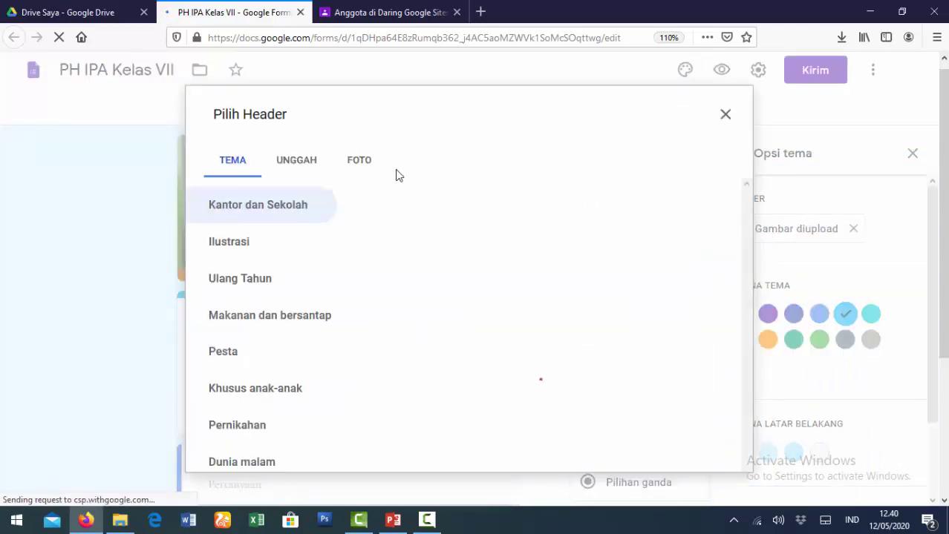
# Start an image upload and browse to D: > Data > CK > Workshop Daring IGI Sumut.
pyautogui.click(293, 166)
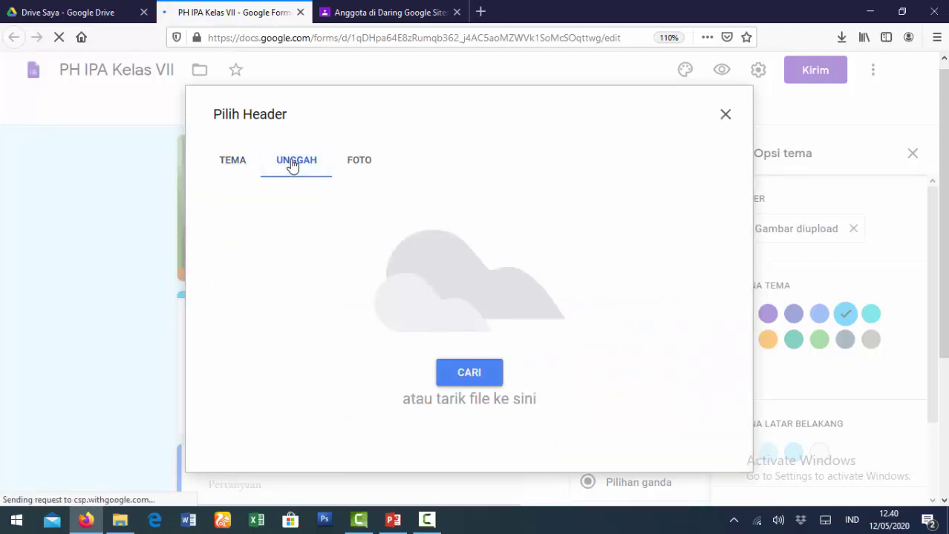
pyautogui.click(479, 380)
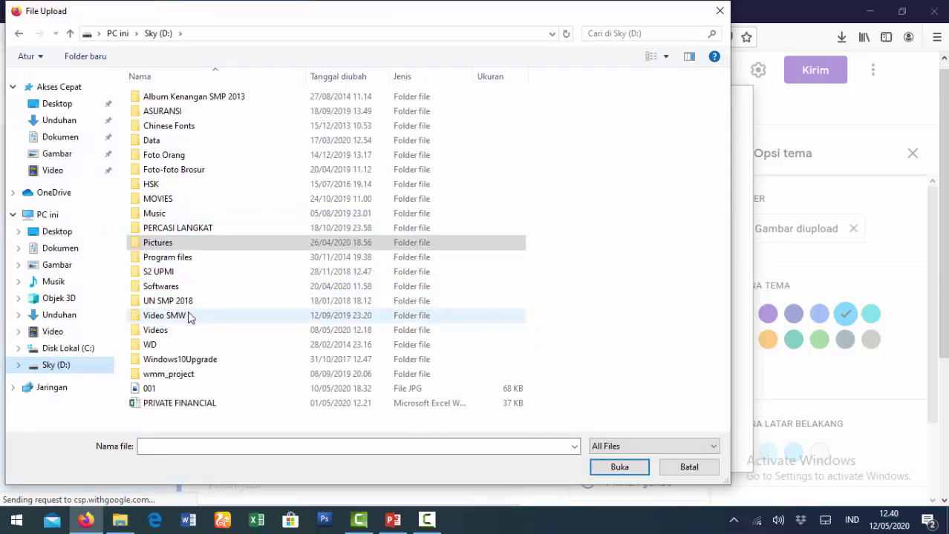
pyautogui.click(169, 141)
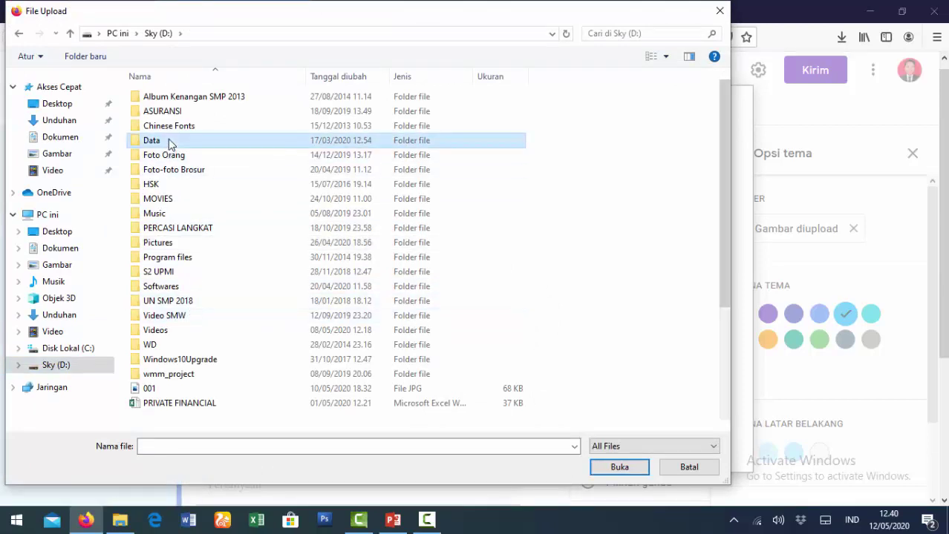
pyautogui.doubleClick(168, 141)
pyautogui.doubleClick(174, 183)
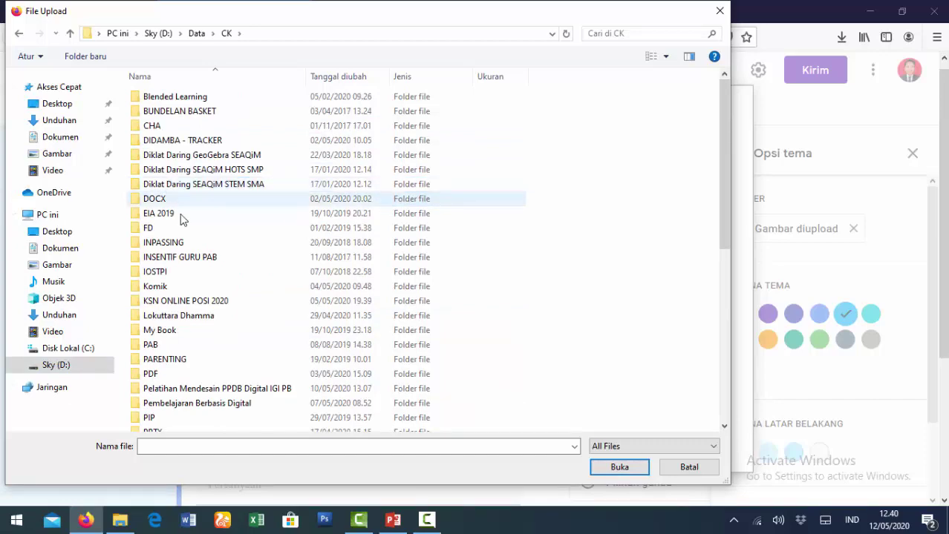
pyautogui.scroll(-5, 212, 364)
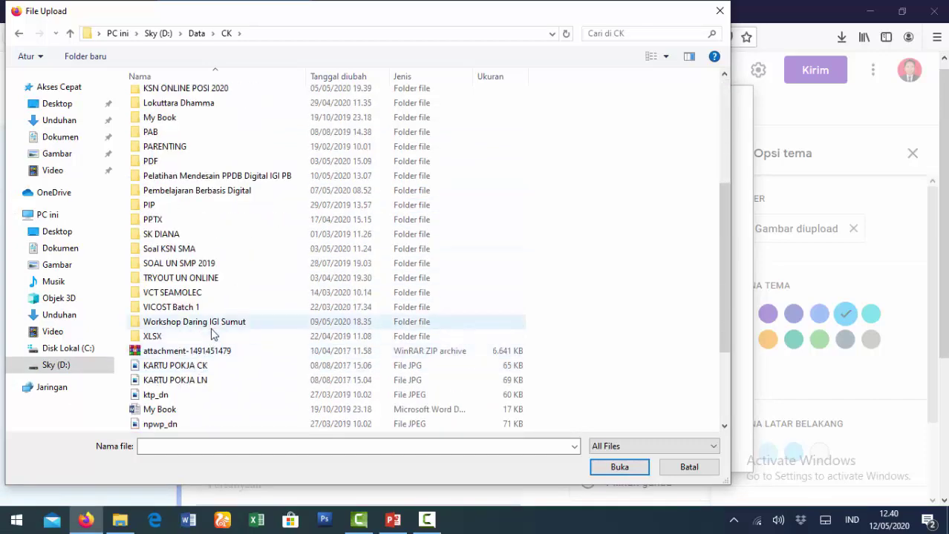
pyautogui.click(214, 326)
pyautogui.doubleClick(215, 327)
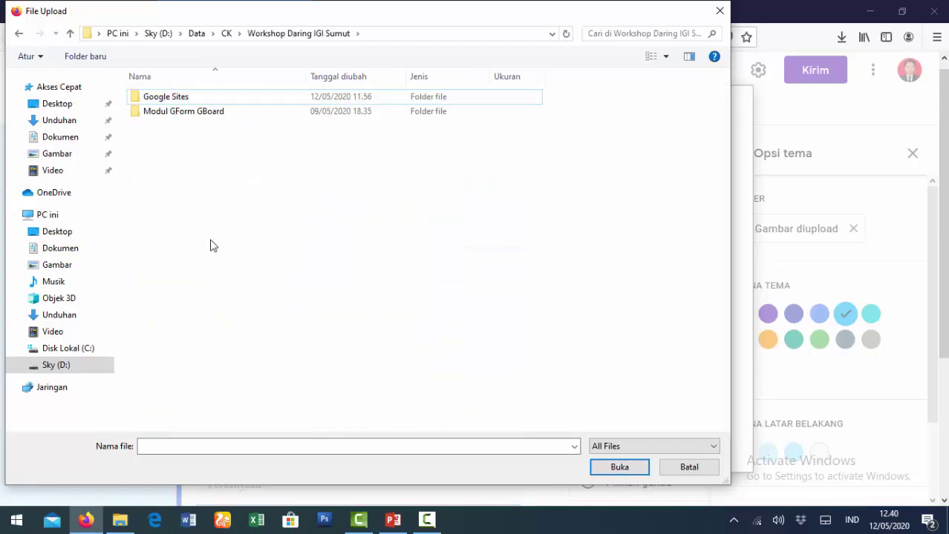
# Open Google Sites > Headers and upload header_014.
pyautogui.click(190, 100)
pyautogui.doubleClick(189, 97)
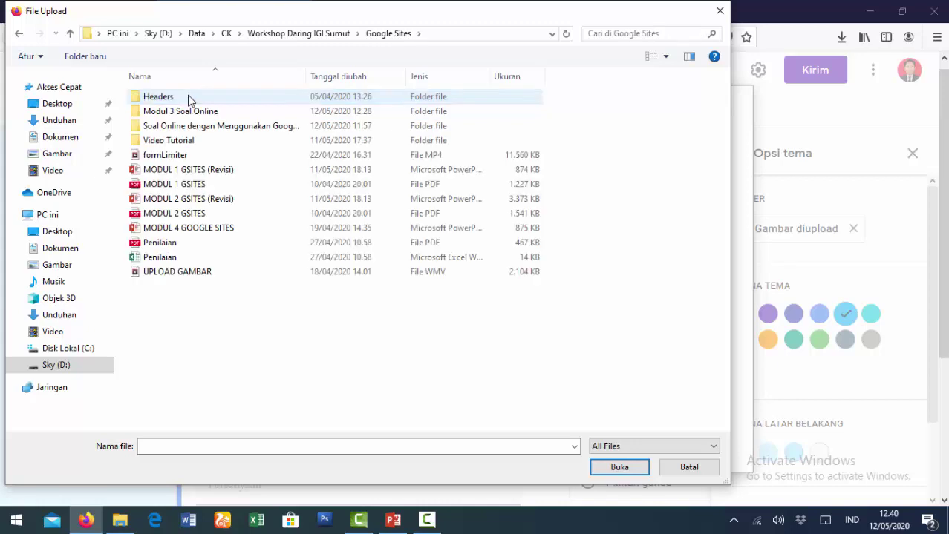
pyautogui.click(189, 97)
pyautogui.doubleClick(188, 97)
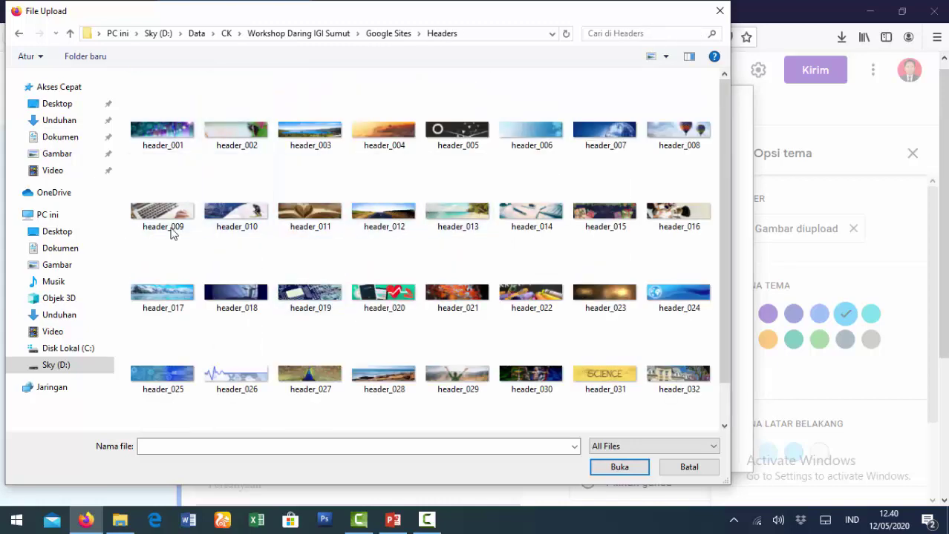
pyautogui.click(526, 219)
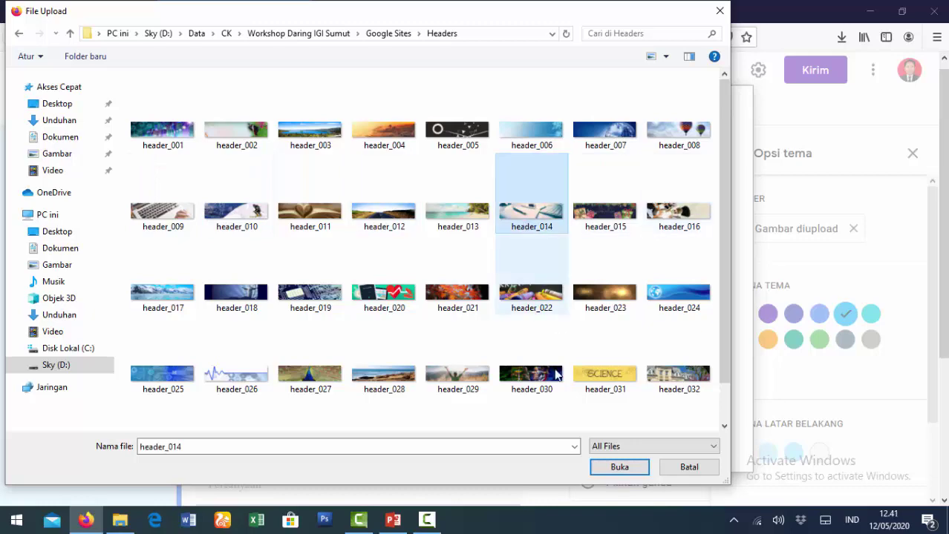
pyautogui.click(621, 469)
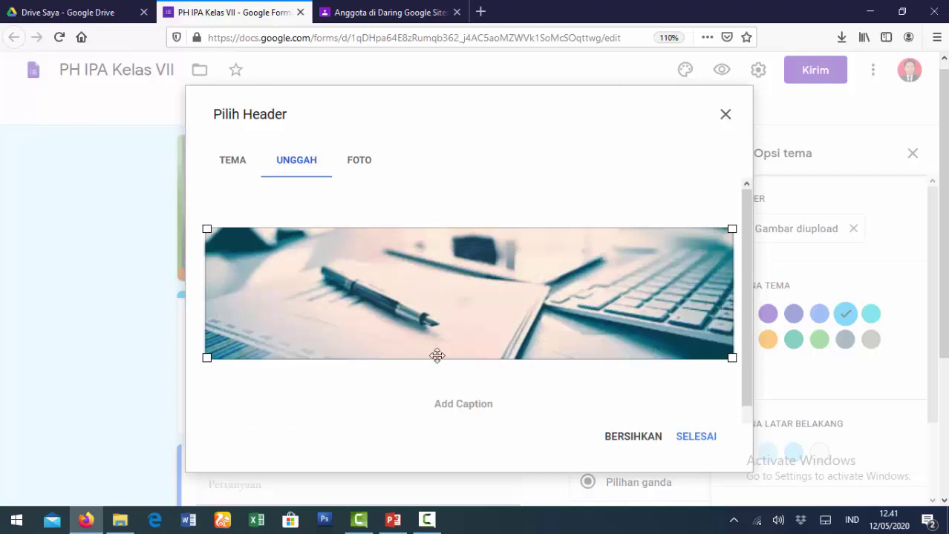
# Accept the uploaded pen-and-keyboard header with SELESAI and close Opsi tema.
pyautogui.click(691, 443)
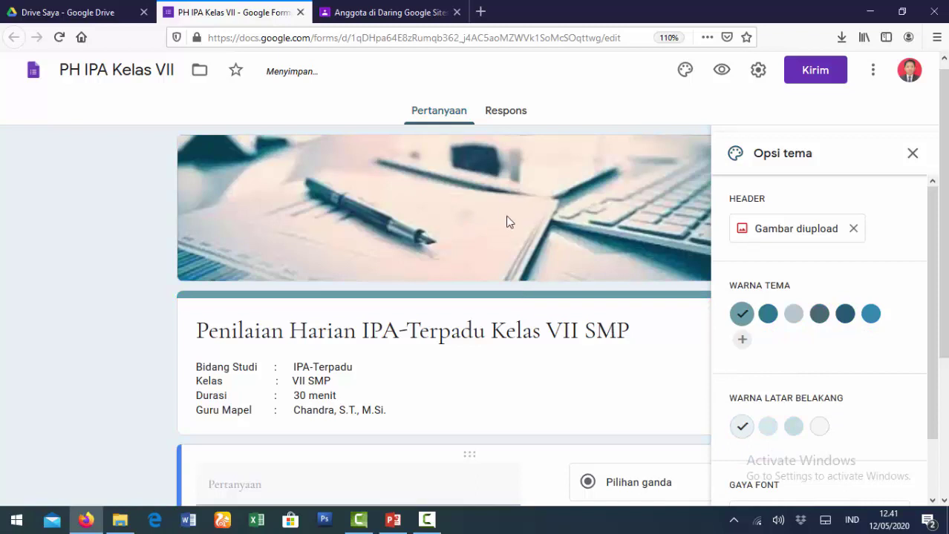
pyautogui.click(912, 154)
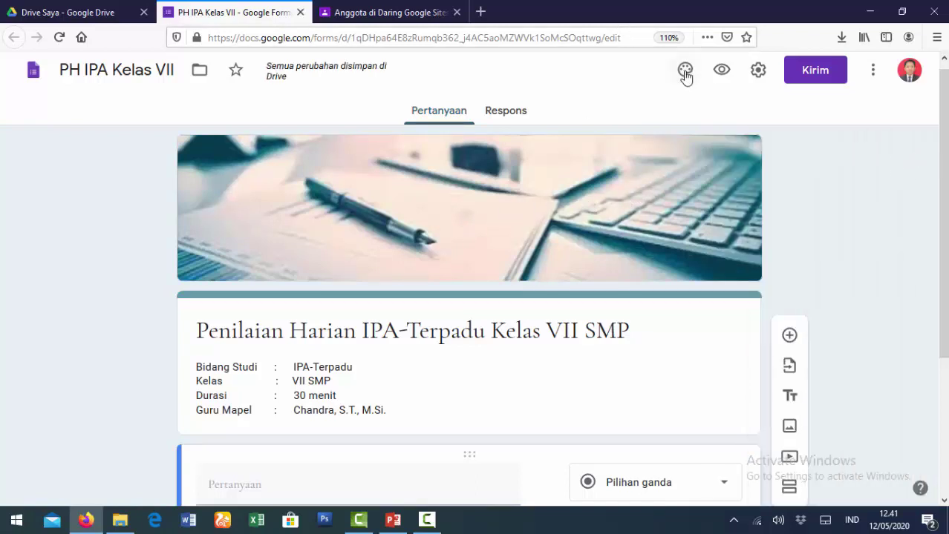
pyautogui.click(722, 76)
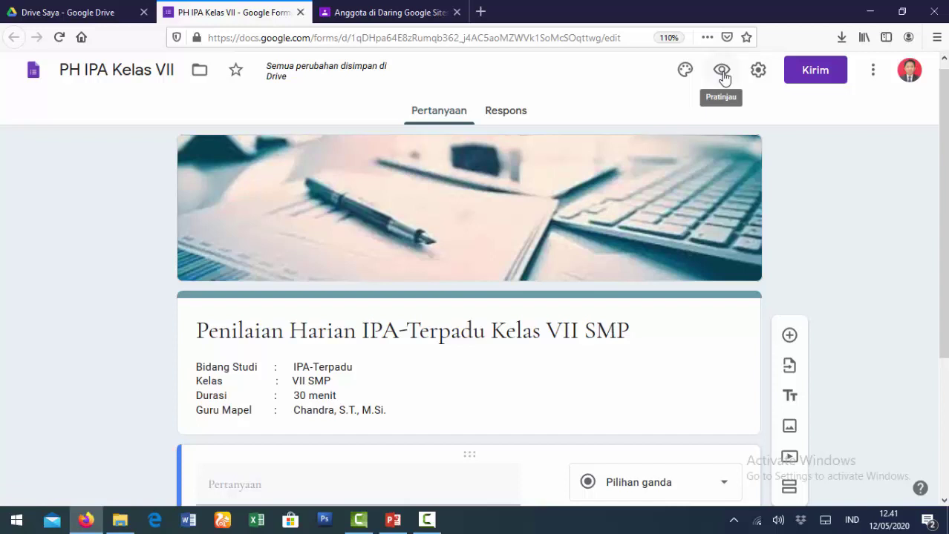
pyautogui.click(723, 72)
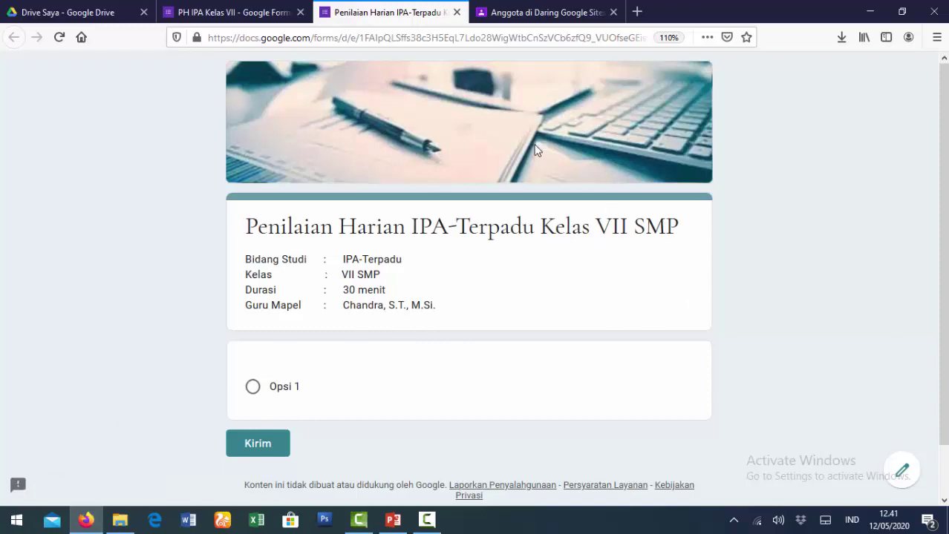
pyautogui.click(458, 13)
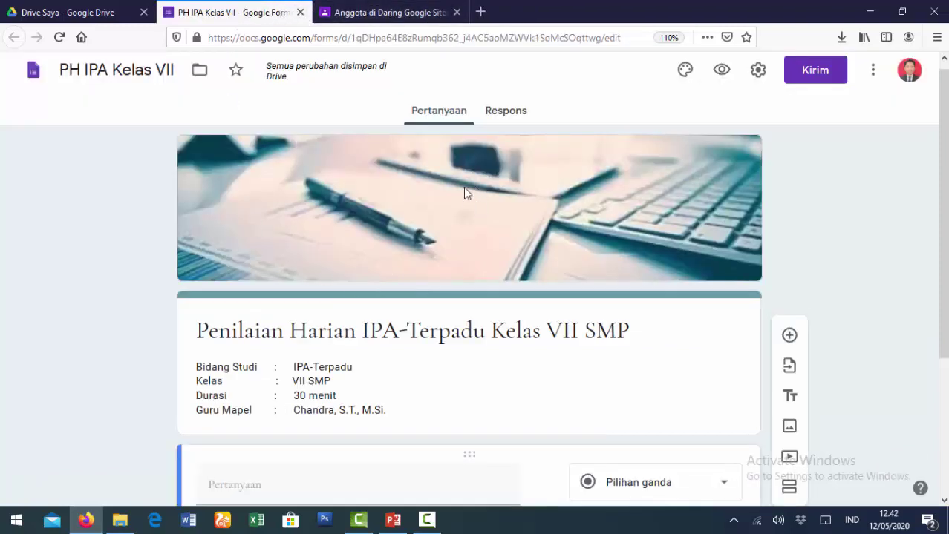
# In Setelan, turn on Kumpulkan alamat email and Batasi ke 1 tanggapan.
pyautogui.click(758, 72)
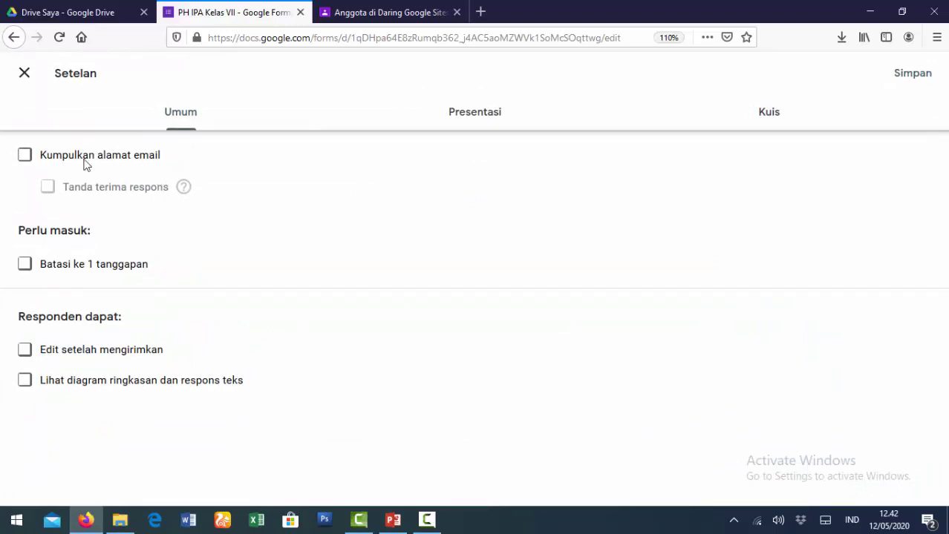
pyautogui.click(25, 157)
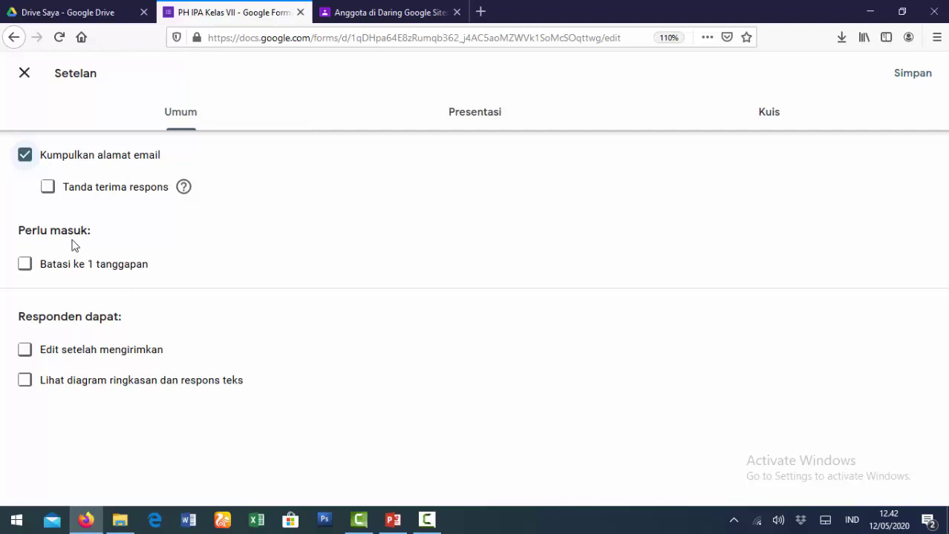
pyautogui.click(22, 267)
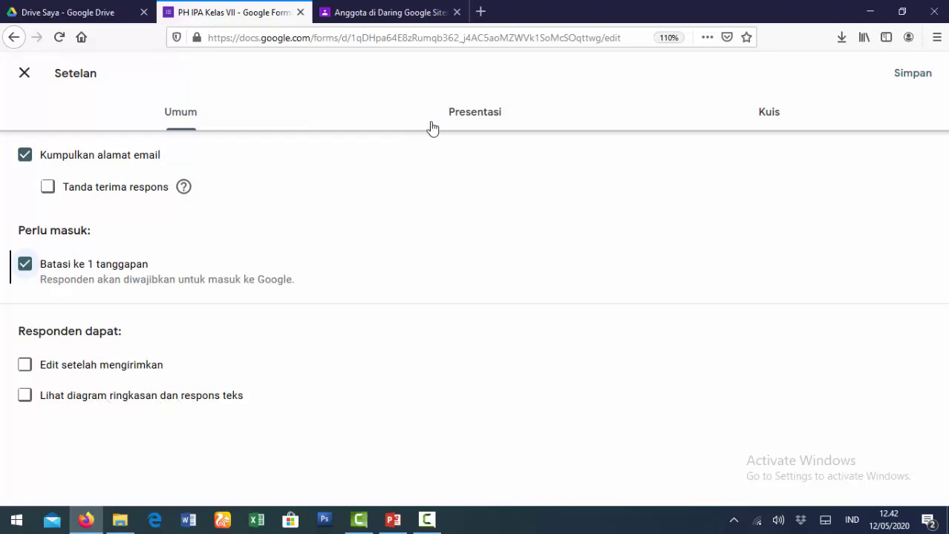
# Move through the Presentasi settings to the Kuis tab of the form settings.
pyautogui.click(479, 126)
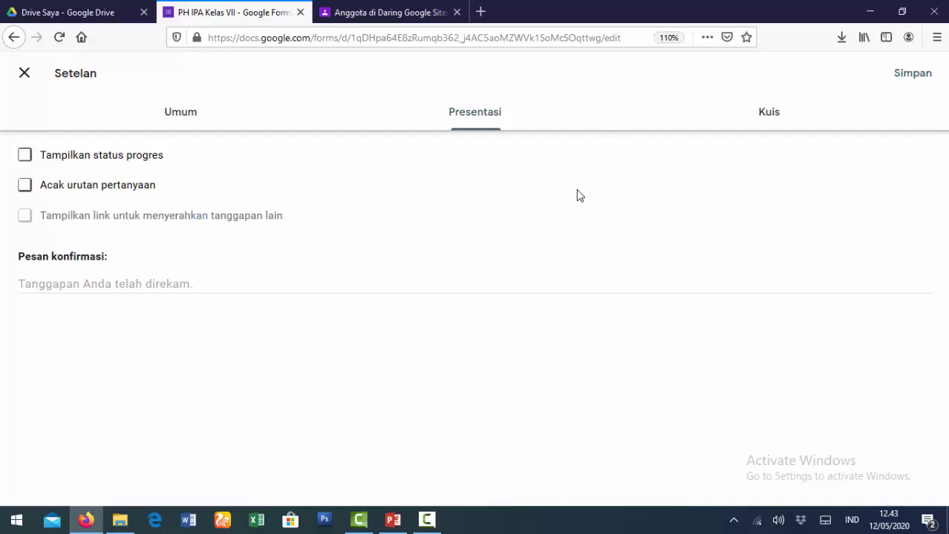
pyautogui.click(767, 122)
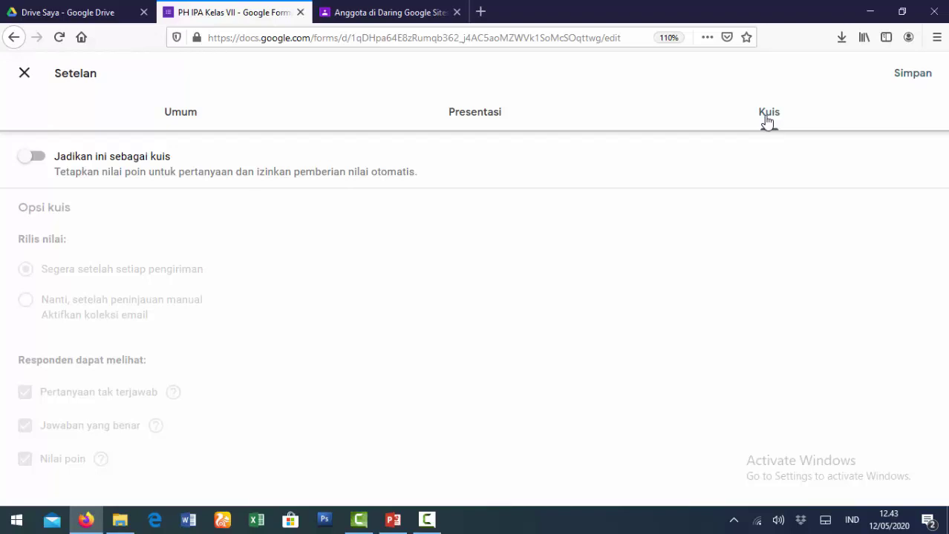
# Enable quiz mode with grades released immediately, hiding missed questions, correct answers and point values.
pyautogui.click(34, 158)
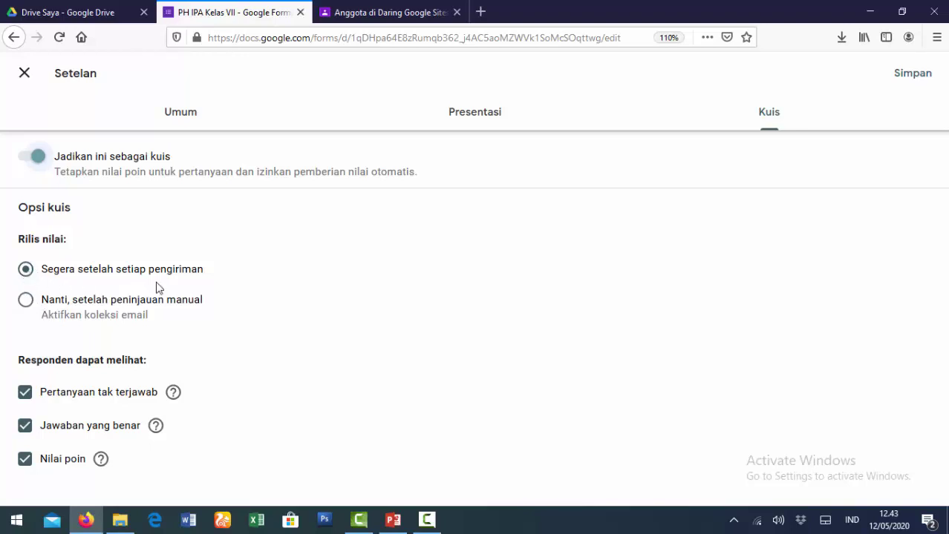
pyautogui.click(25, 301)
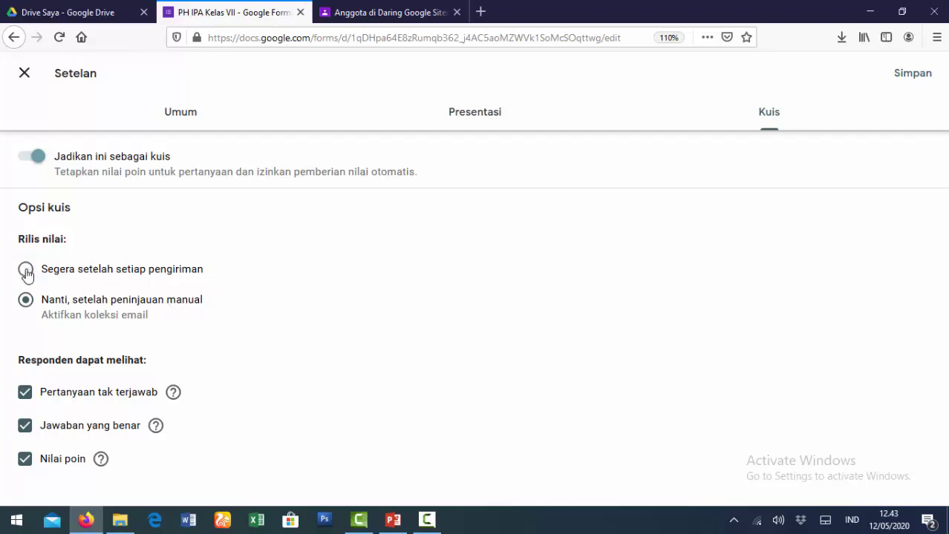
pyautogui.click(26, 271)
pyautogui.click(25, 400)
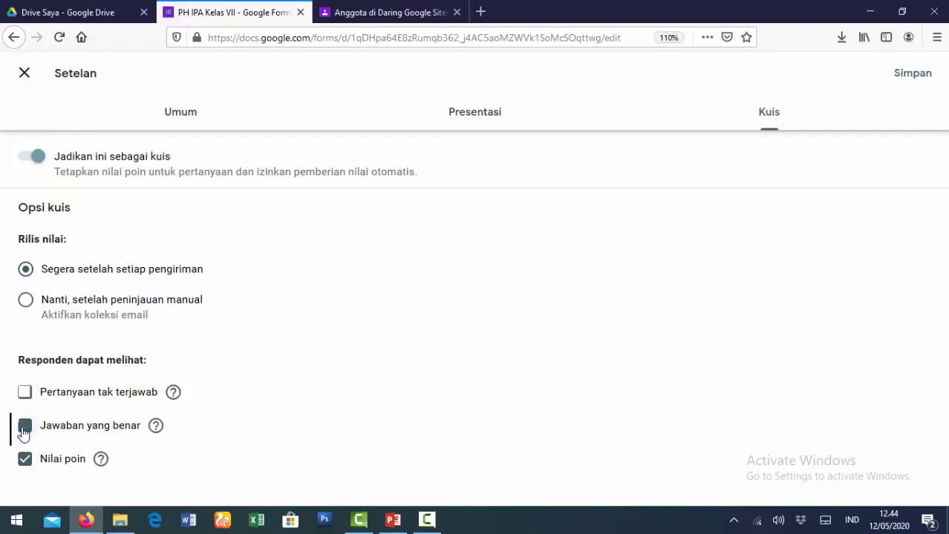
pyautogui.click(23, 432)
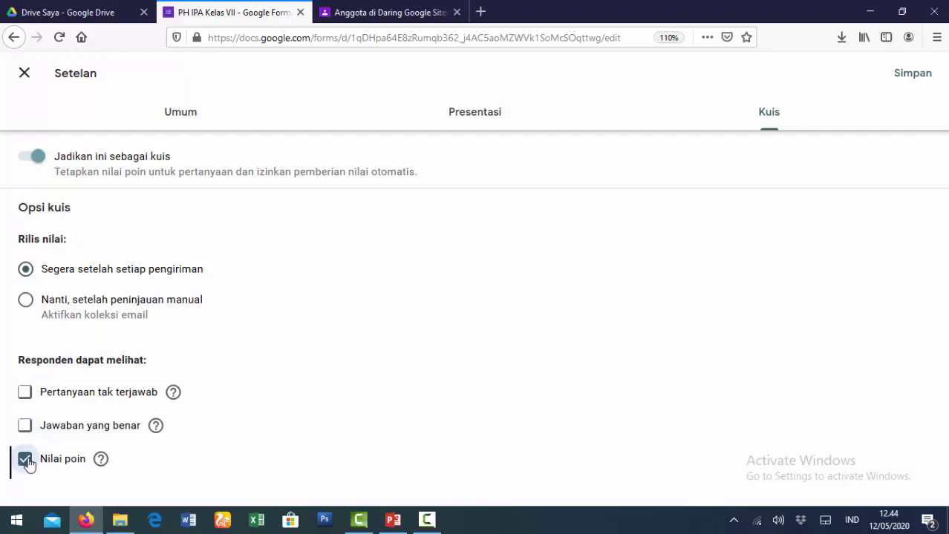
pyautogui.click(25, 459)
# Save the quiz settings and select the form's title card in the editor.
pyautogui.click(911, 73)
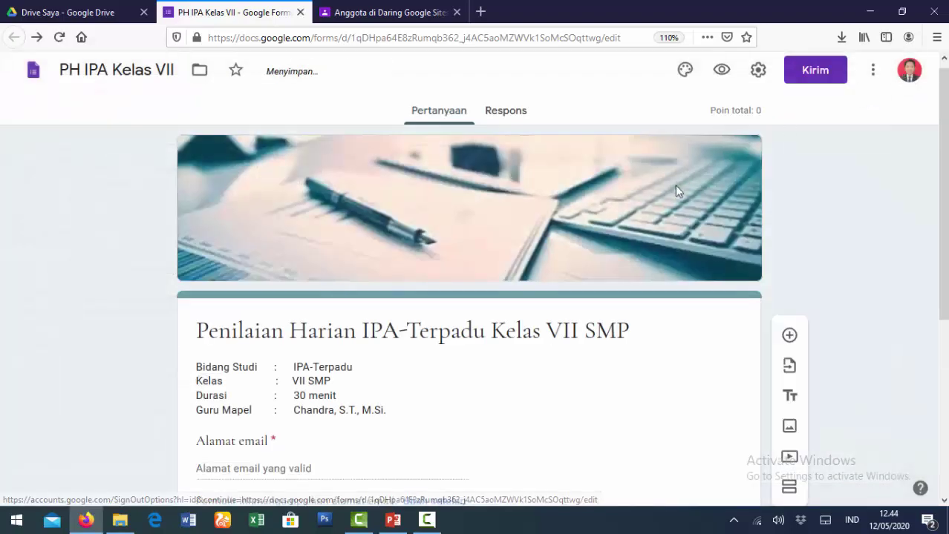
pyautogui.scroll(-3, 552, 376)
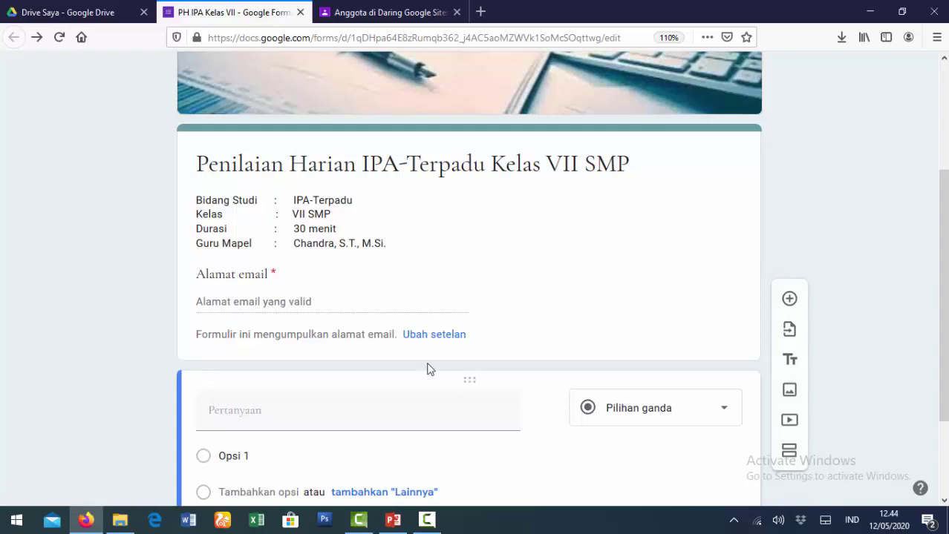
pyautogui.scroll(-1, 532, 398)
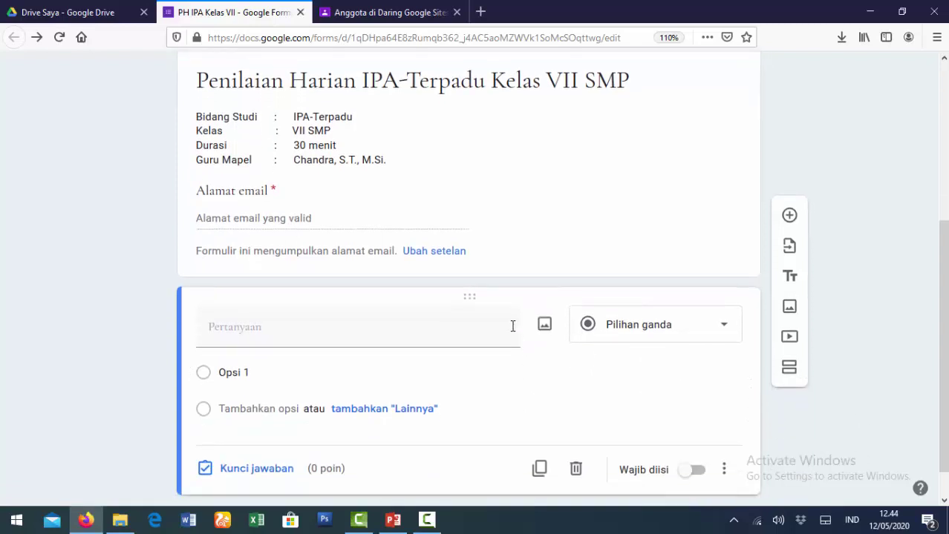
pyautogui.click(342, 229)
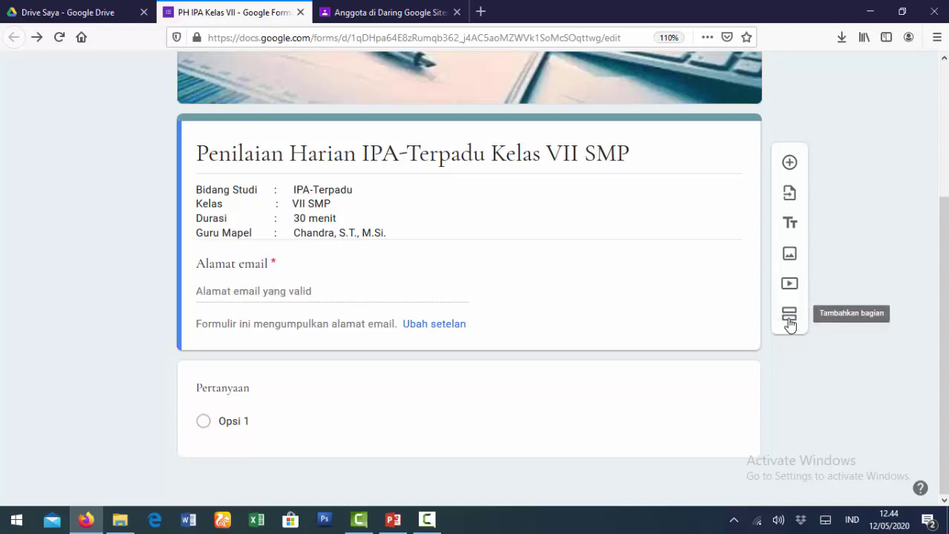
# Add a new section after the title card and title it 'Data Peserta Ujian'.
pyautogui.click(789, 322)
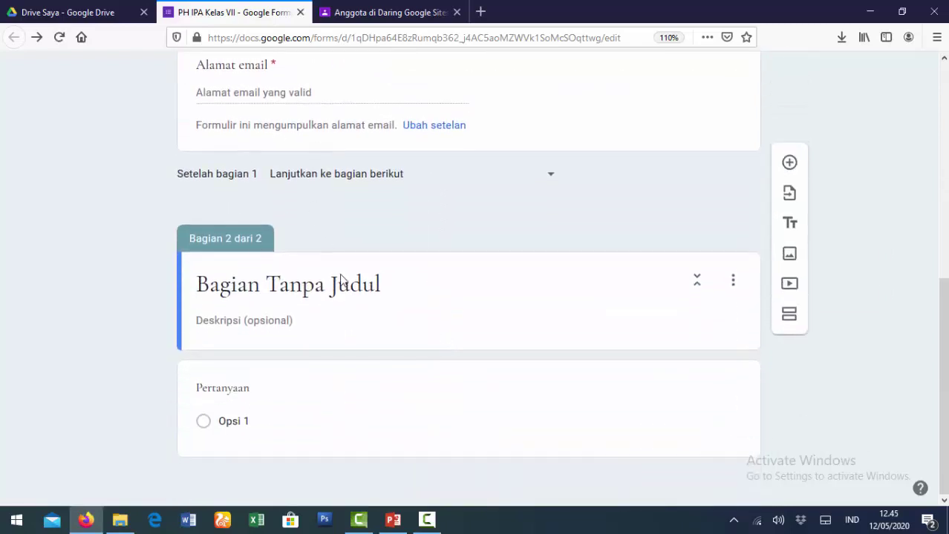
pyautogui.moveTo(402, 283); pyautogui.dragTo(171, 290)
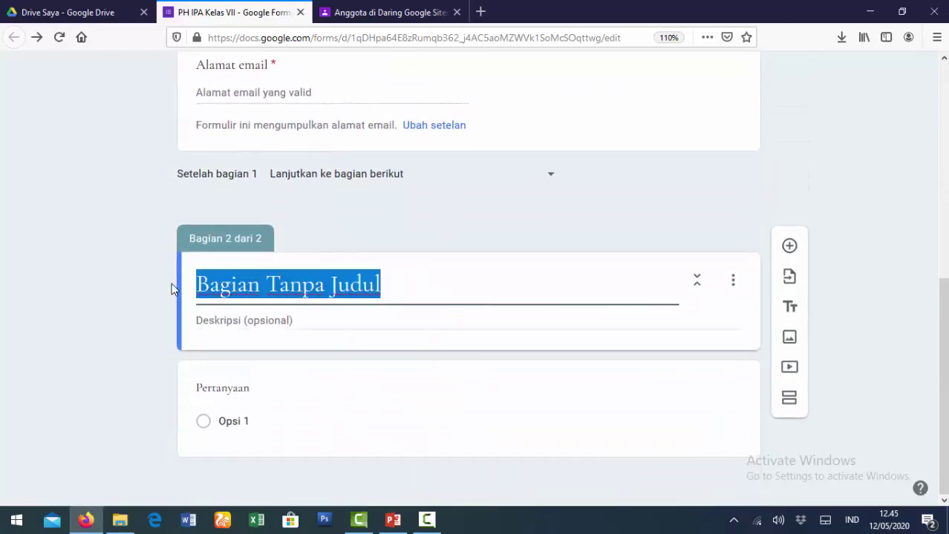
pyautogui.write('d')
pyautogui.press('BackSpace')
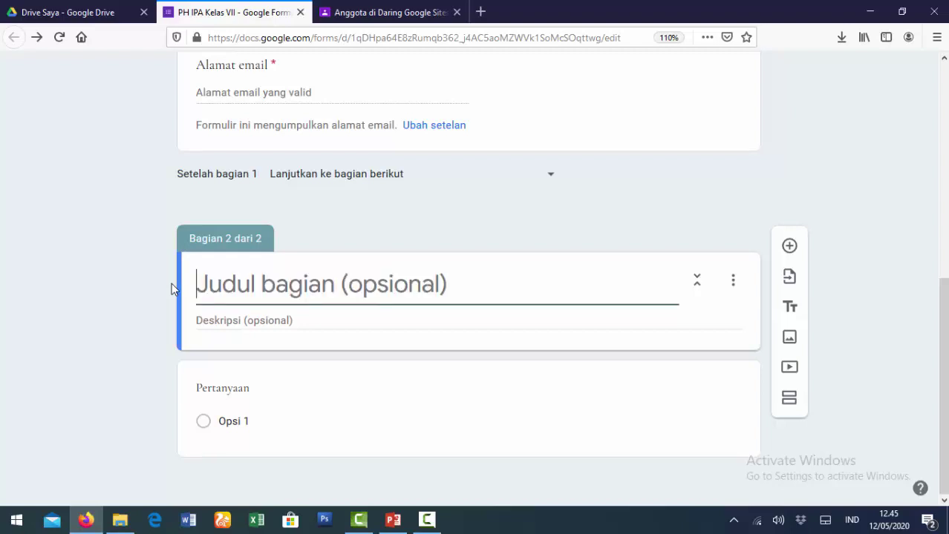
pyautogui.write('d')
pyautogui.press('BackSpace')
pyautogui.write('d')
pyautogui.press('BackSpace')
pyautogui.write('Data')
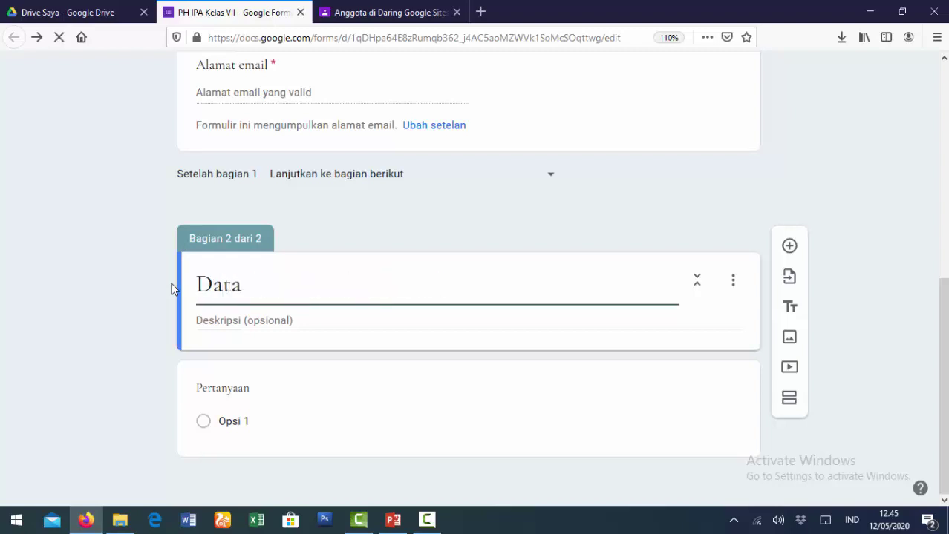
pyautogui.write(' Peserta ')
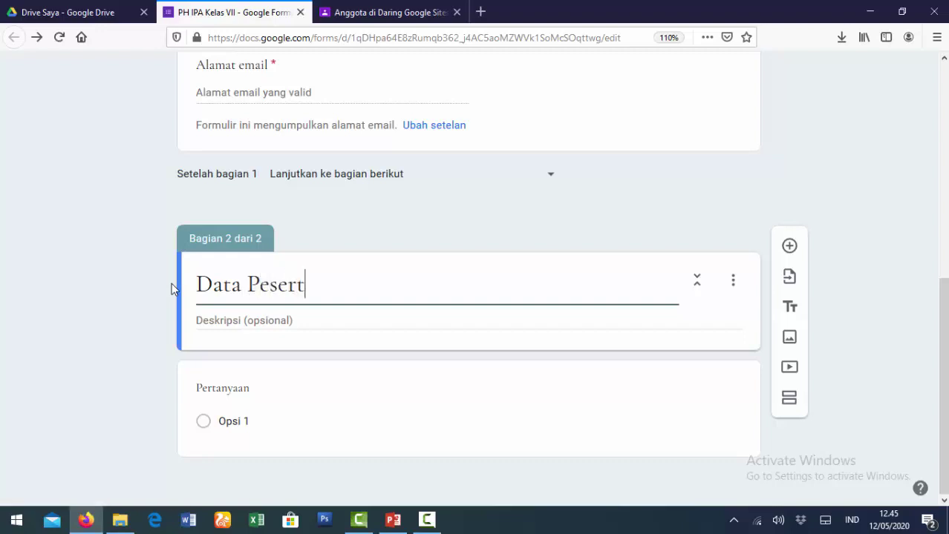
pyautogui.write('Ujian')
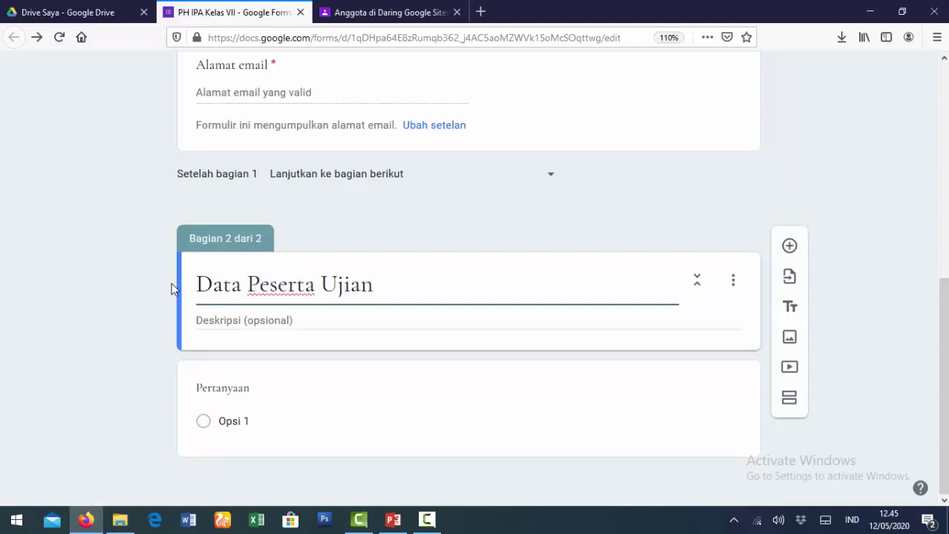
# Give the section the description 'Silakan isi data dengan lengkap dan benar'.
pyautogui.click(248, 322)
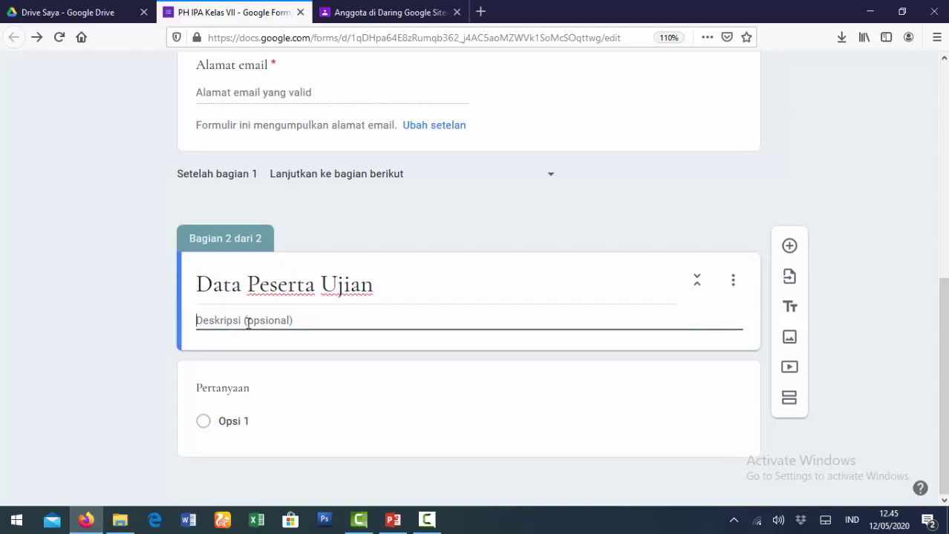
pyautogui.write('Silakan isi')
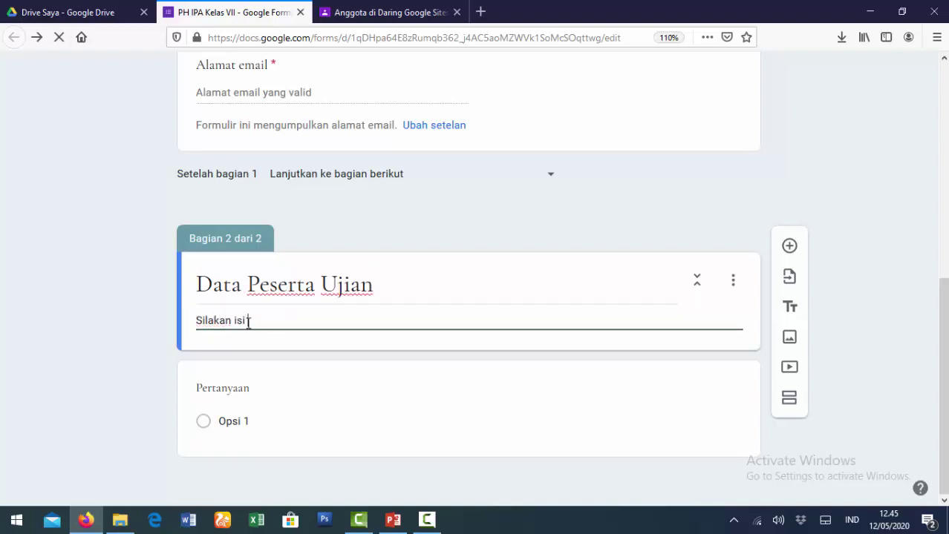
pyautogui.write(' data dengan')
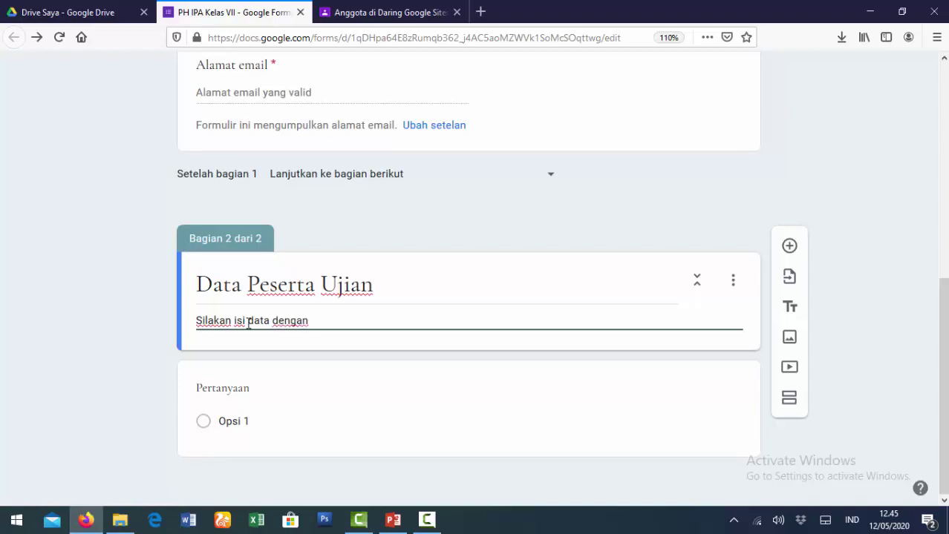
pyautogui.write(' benar da')
pyautogui.press('BackSpace')
pyautogui.press('BackSpace')
pyautogui.press('BackSpace')
pyautogui.press('BackSpace')
pyautogui.press('BackSpace')
pyautogui.press('BackSpace')
pyautogui.press('BackSpace')
pyautogui.write('lengkap dan')
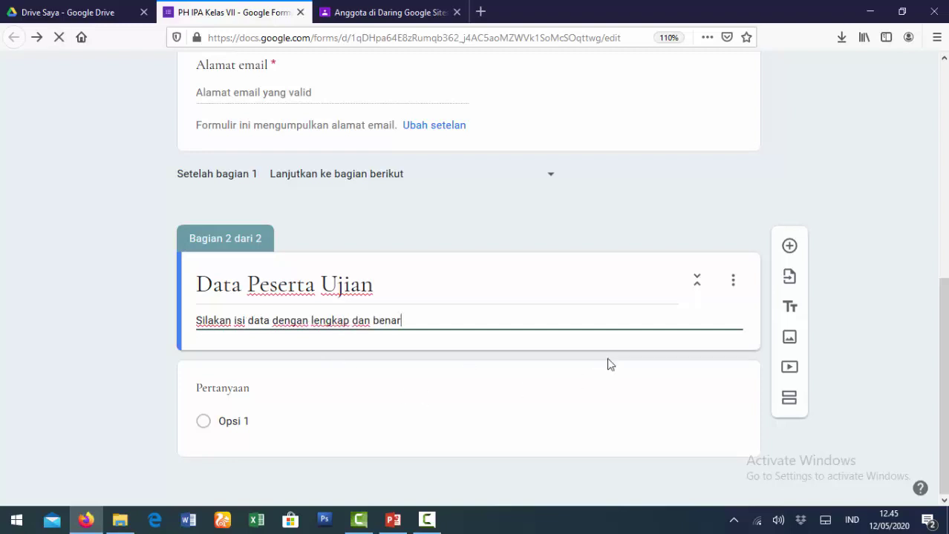
pyautogui.click(229, 395)
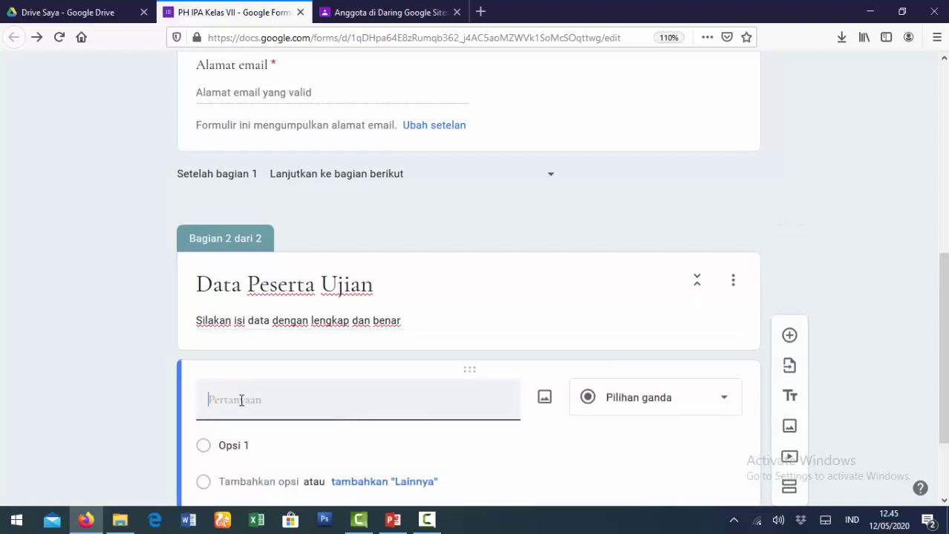
# Set up 'Nama' as a required short-answer question and add a blank question below.
pyautogui.write('Nama')
pyautogui.click(729, 409)
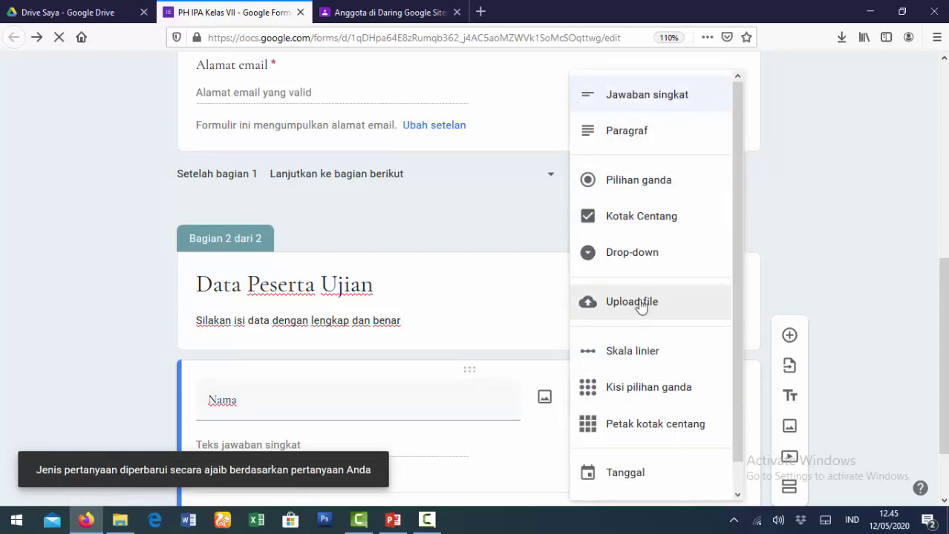
pyautogui.click(643, 103)
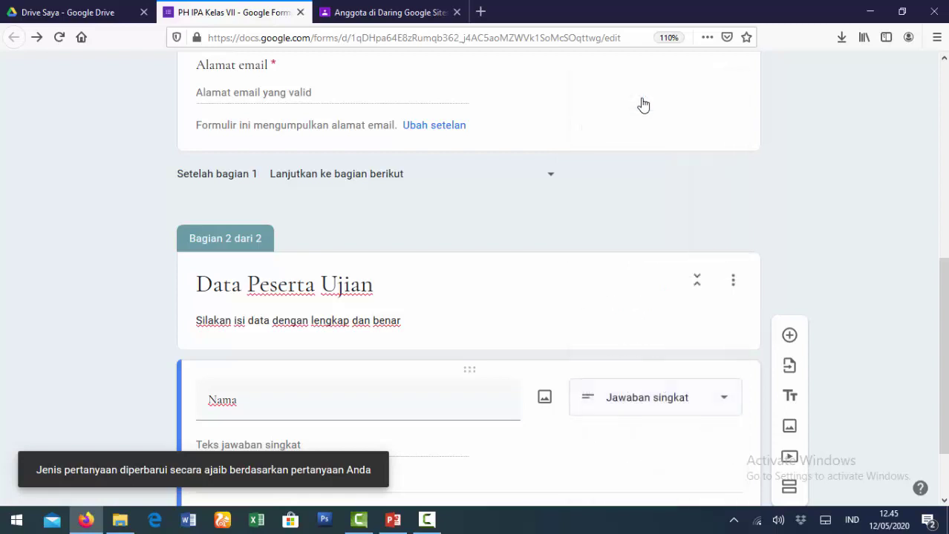
pyautogui.scroll(-2, 423, 338)
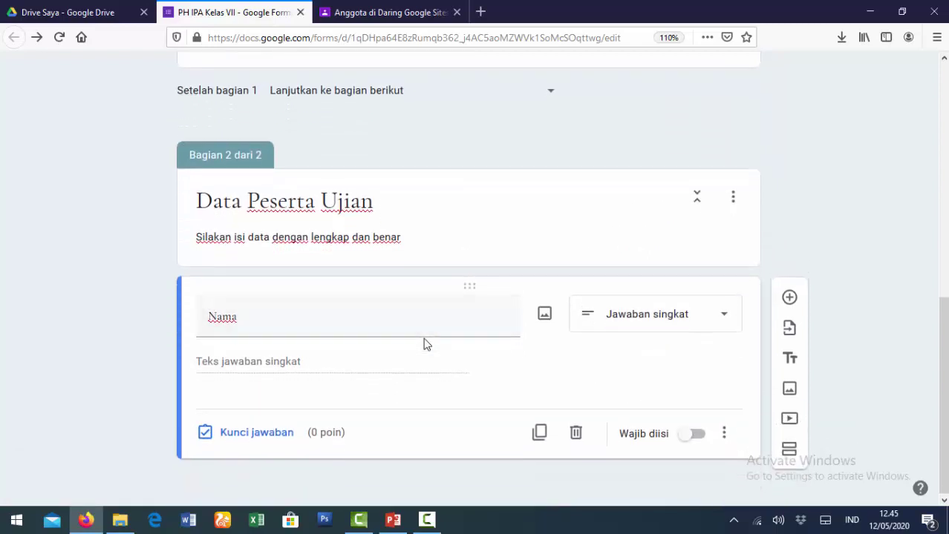
pyautogui.click(695, 438)
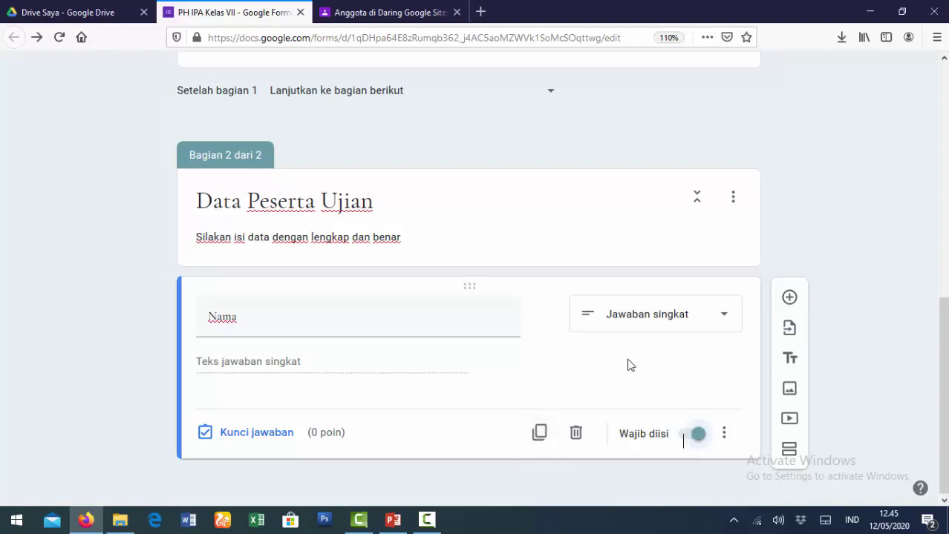
pyautogui.click(791, 300)
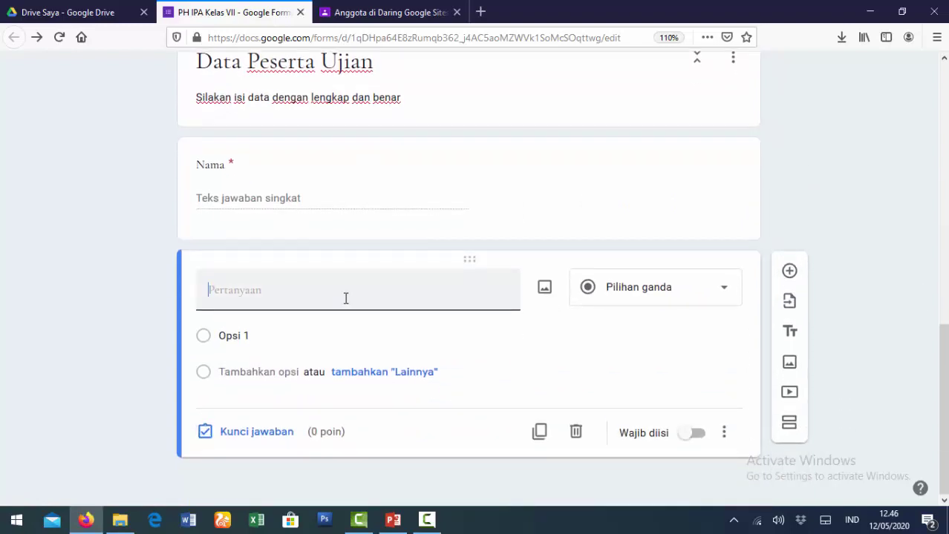
# Create a required short-answer 'Nomor Ujian' question accepting only numbers, with error 'Isi dengan angka'.
pyautogui.write('Nomor Ujian')
pyautogui.press('BackSpace')
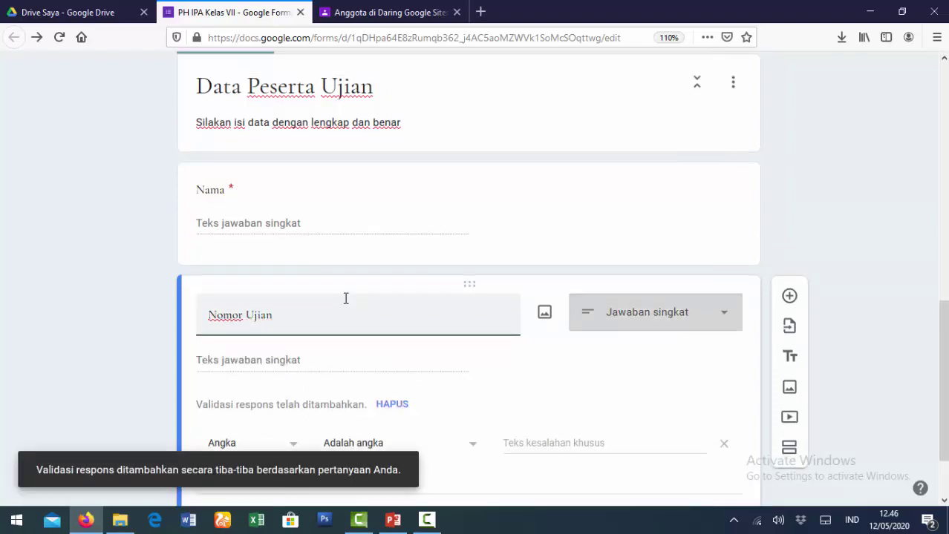
pyautogui.click(650, 321)
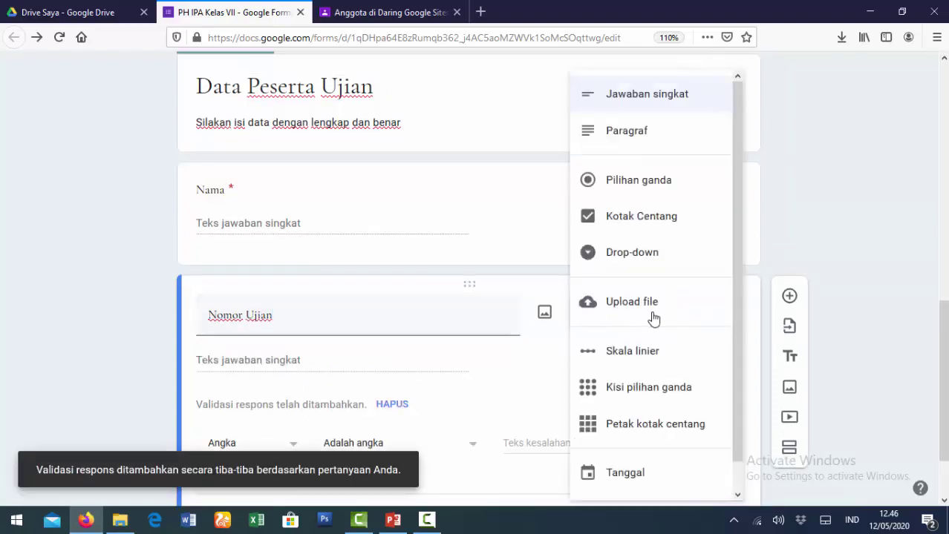
pyautogui.click(655, 110)
pyautogui.scroll(-2, 475, 346)
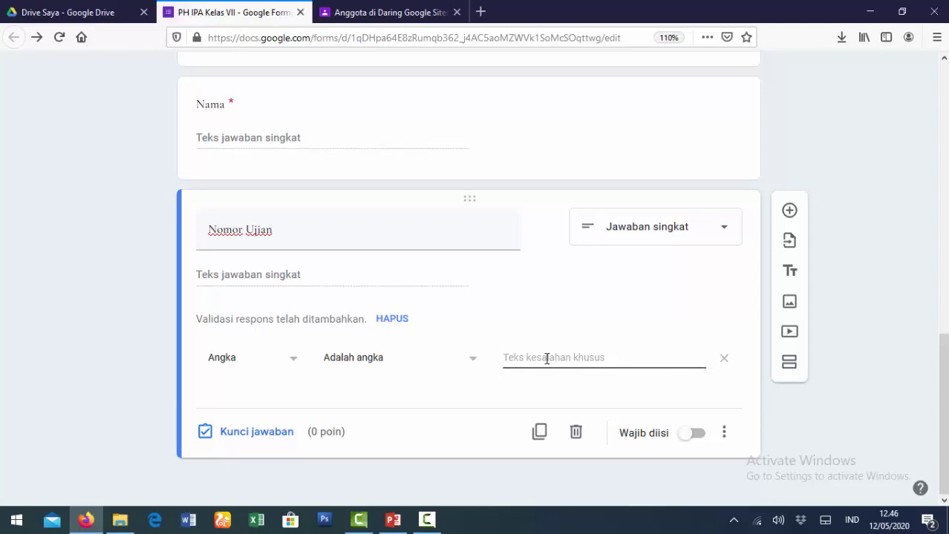
pyautogui.click(546, 358)
pyautogui.write('Is')
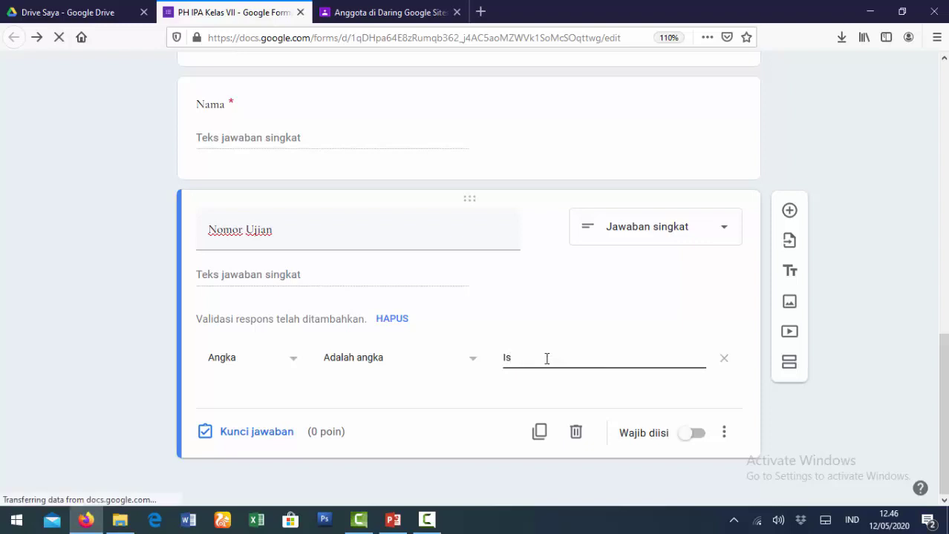
pyautogui.write('i')
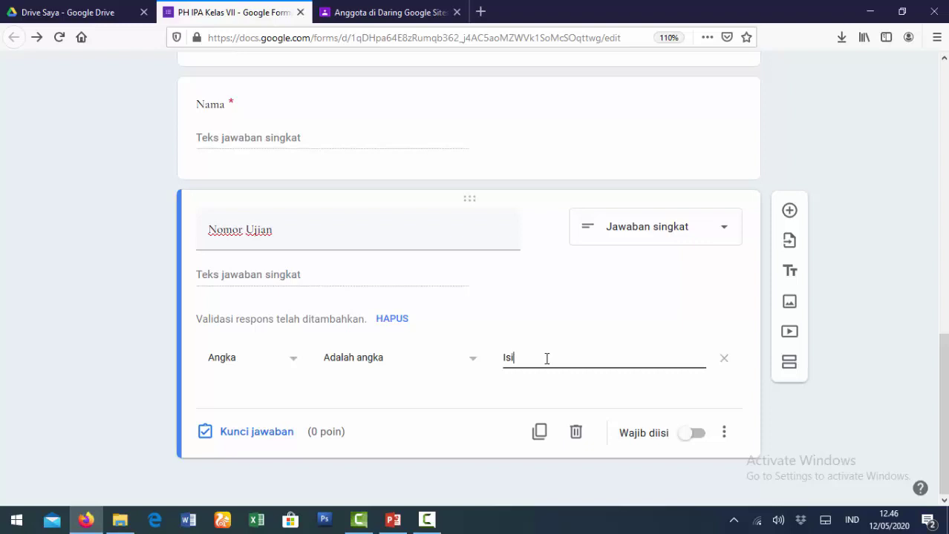
pyautogui.press('BackSpace')
pyautogui.write('Isi dengan angka')
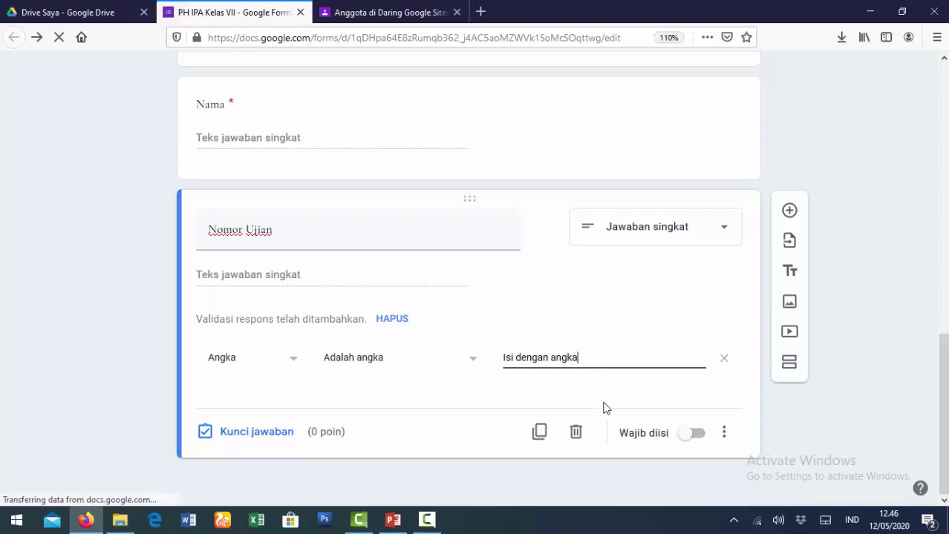
pyautogui.click(698, 441)
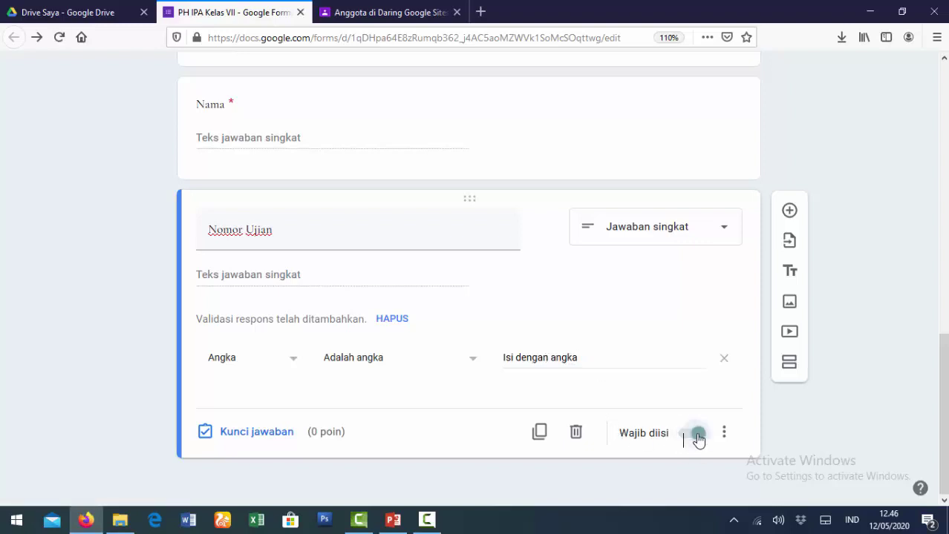
pyautogui.click(794, 213)
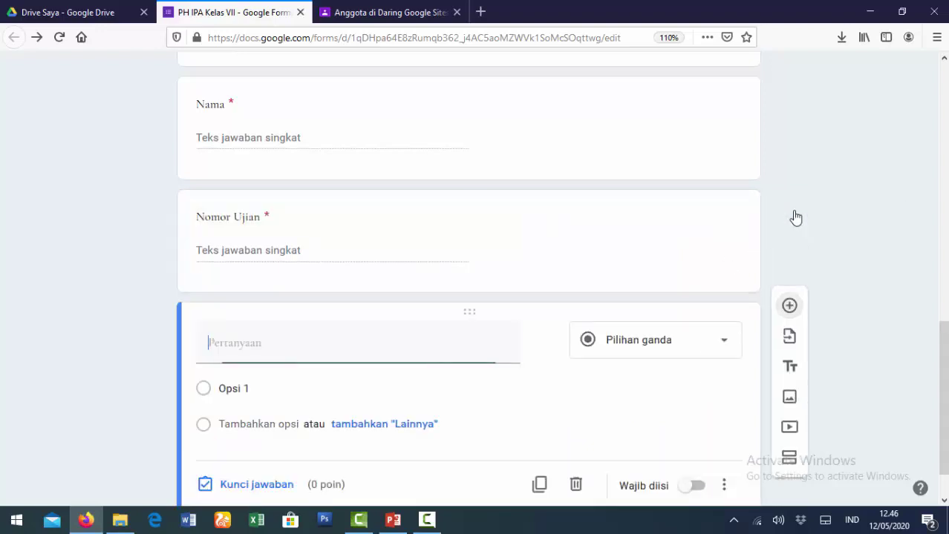
# Create a multiple-choice 'Kelas' question with options VII A, VII B and VII C.
pyautogui.write('Kelas')
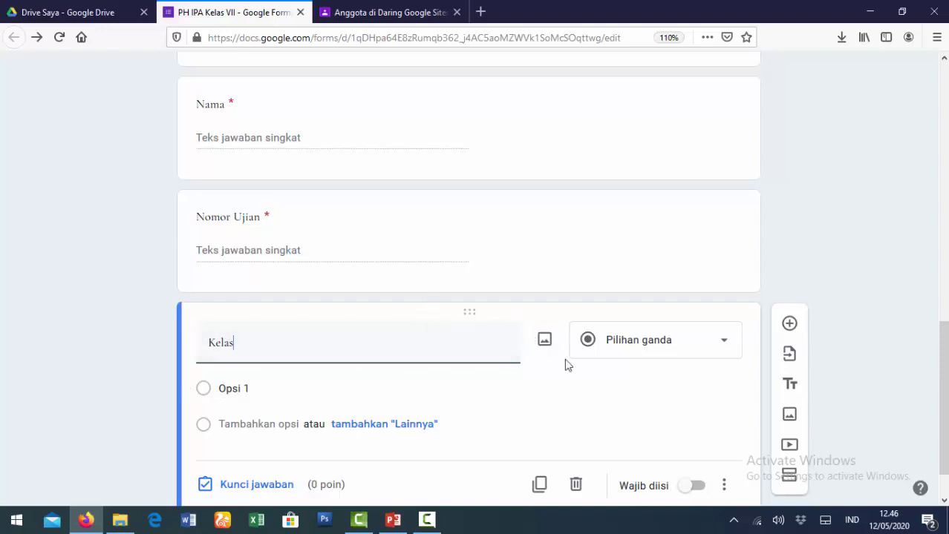
pyautogui.click(732, 351)
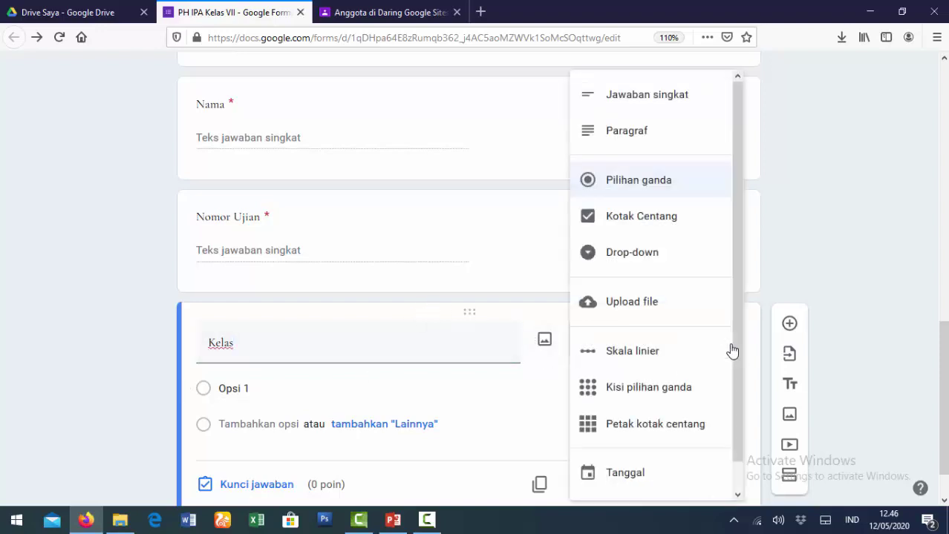
pyautogui.click(640, 186)
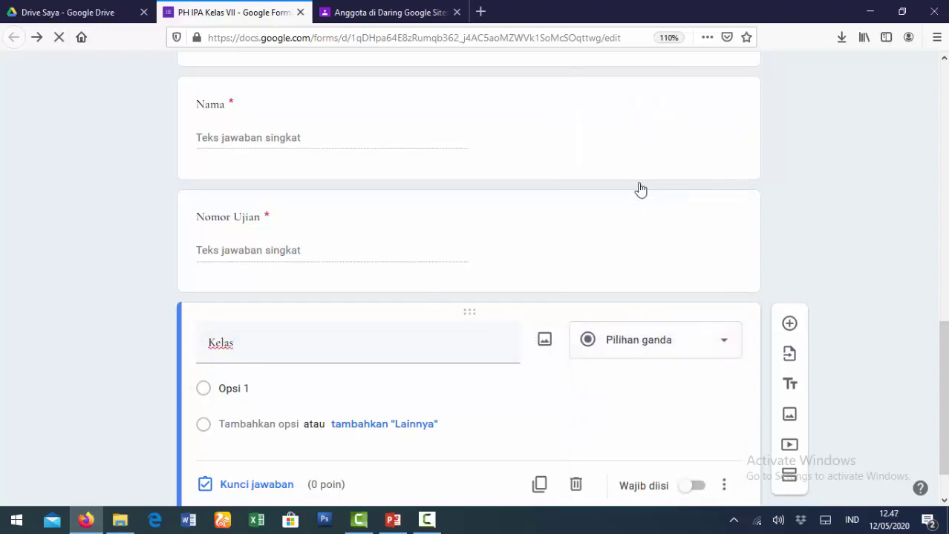
pyautogui.click(255, 388)
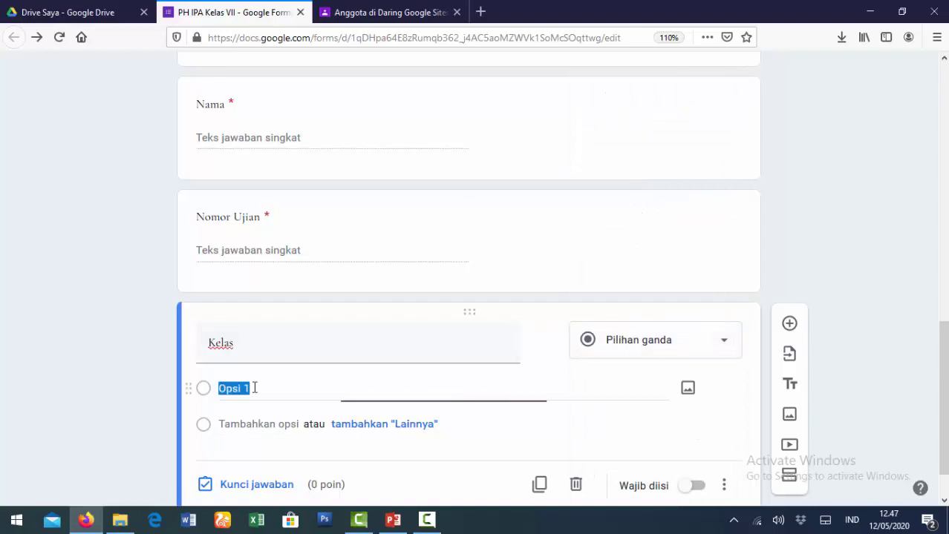
pyautogui.write('VII A')
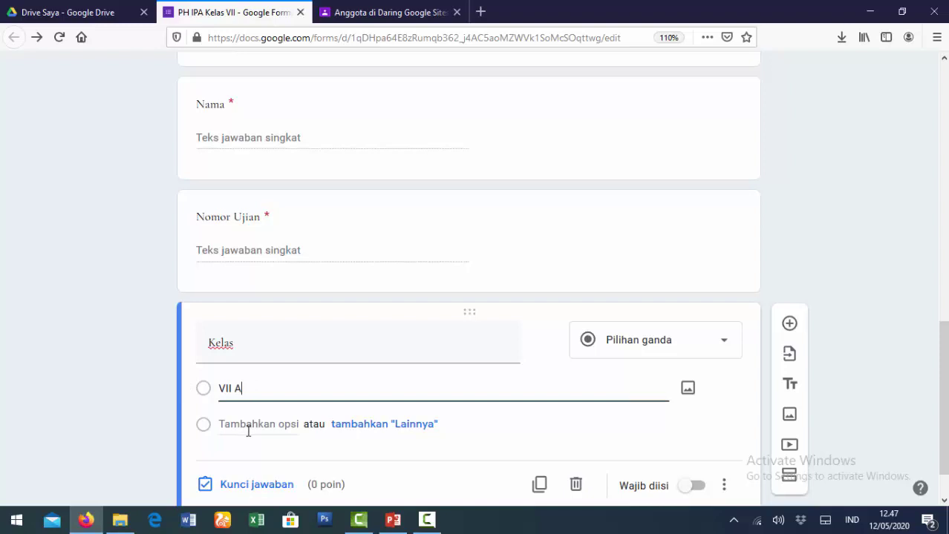
pyautogui.click(249, 425)
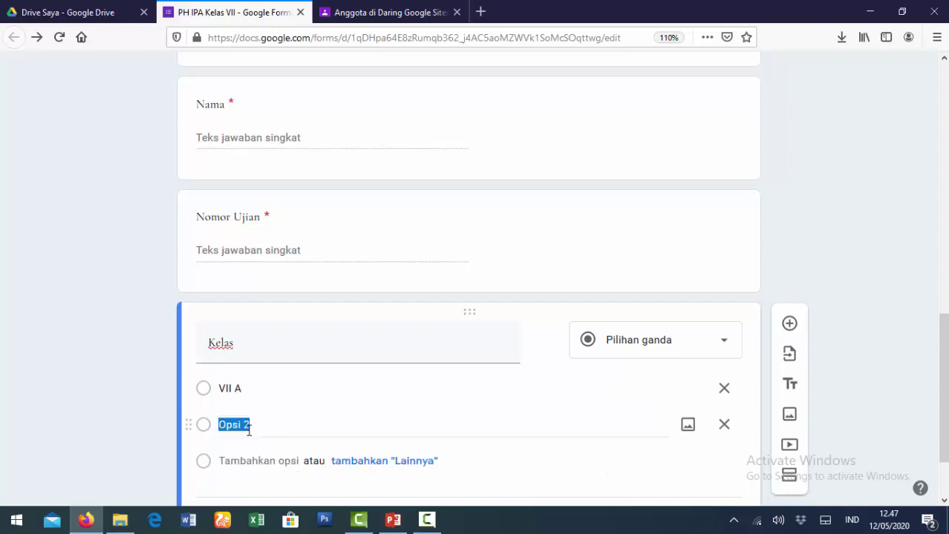
pyautogui.write('VII B')
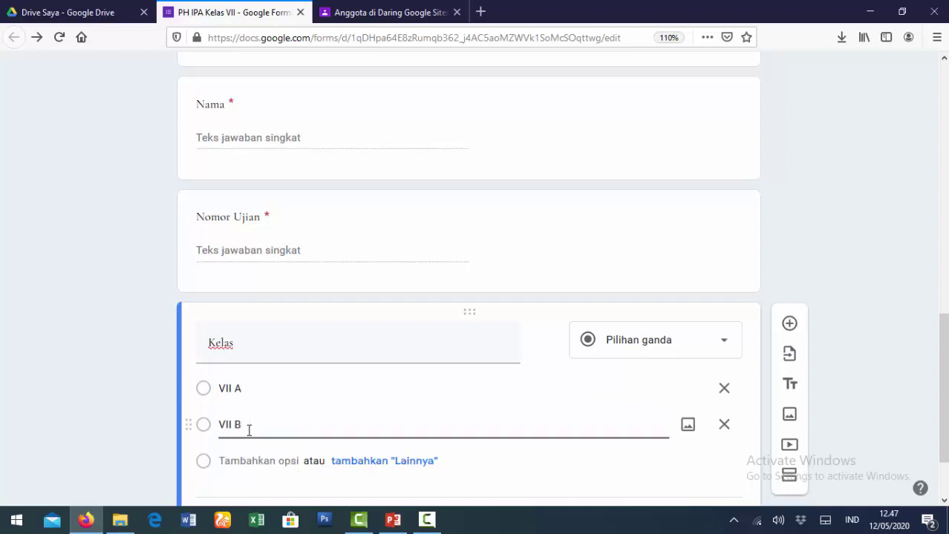
pyautogui.click(241, 461)
pyautogui.write('VII C')
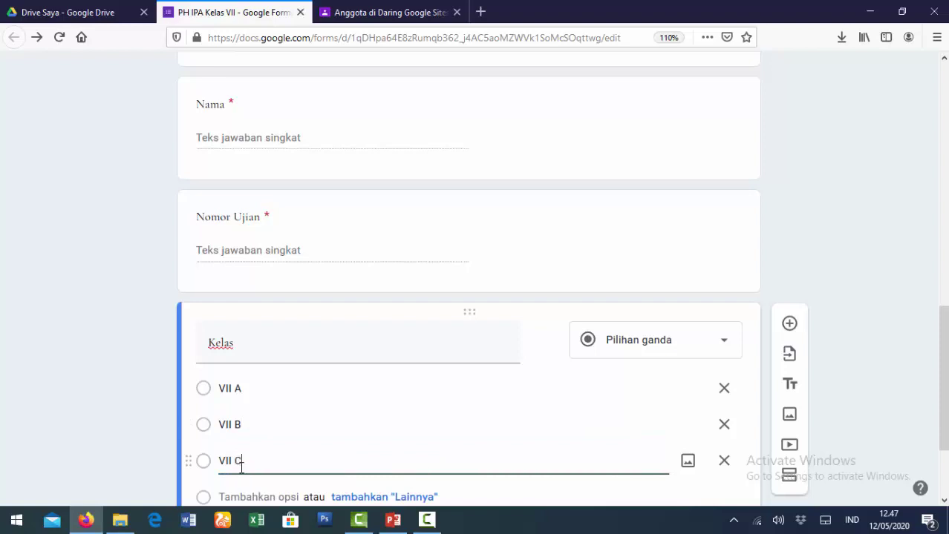
# Make the Kelas question required and return to the top of the form.
pyautogui.click(561, 388)
pyautogui.scroll(-1, 536, 371)
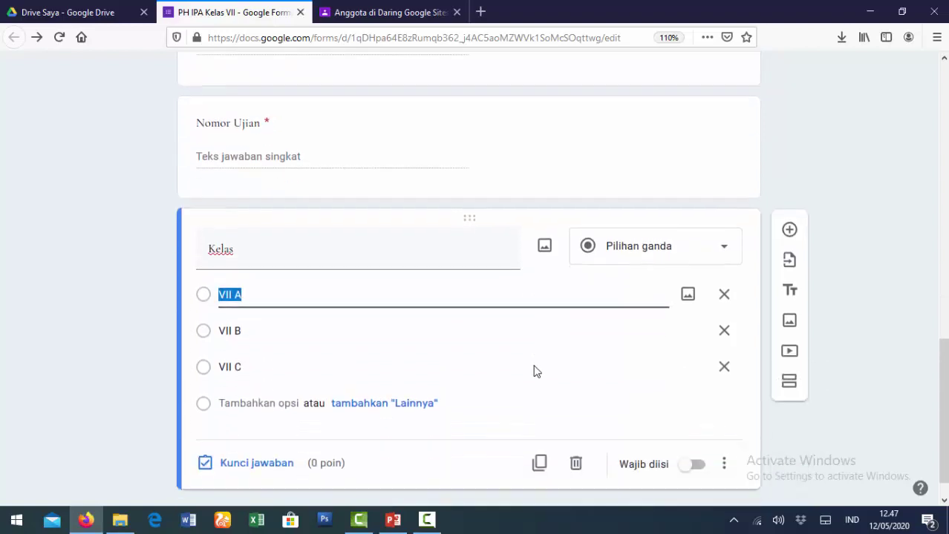
pyautogui.scroll(-1, 536, 372)
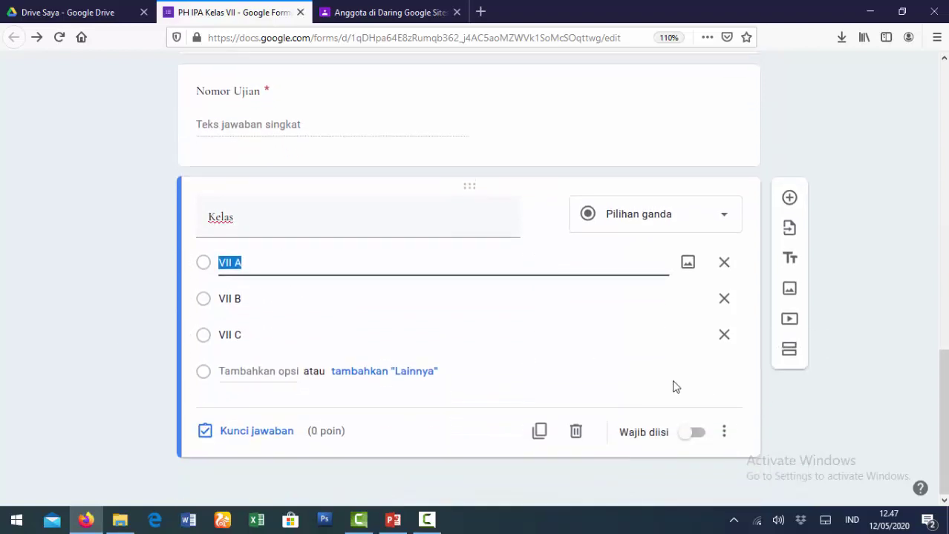
pyautogui.click(694, 432)
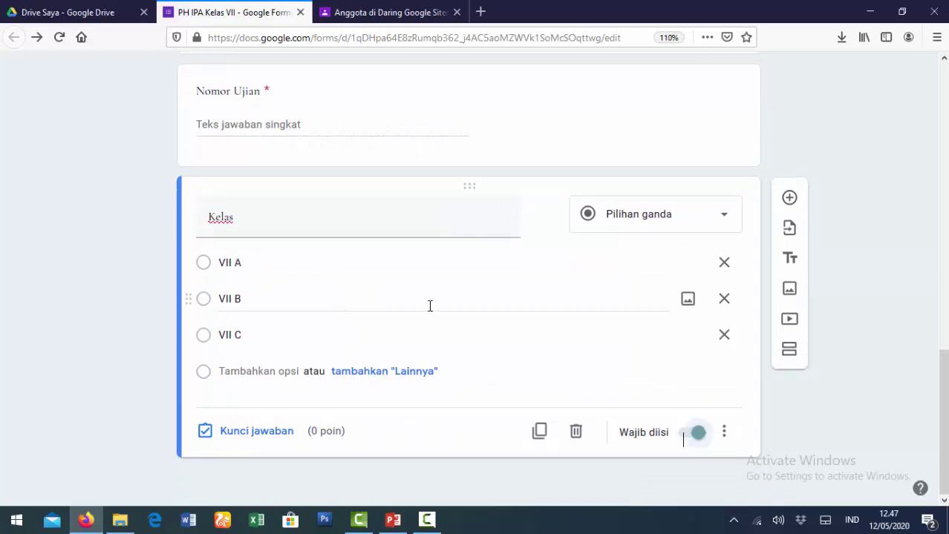
pyautogui.scroll(5, 430, 305)
pyautogui.scroll(5, 429, 305)
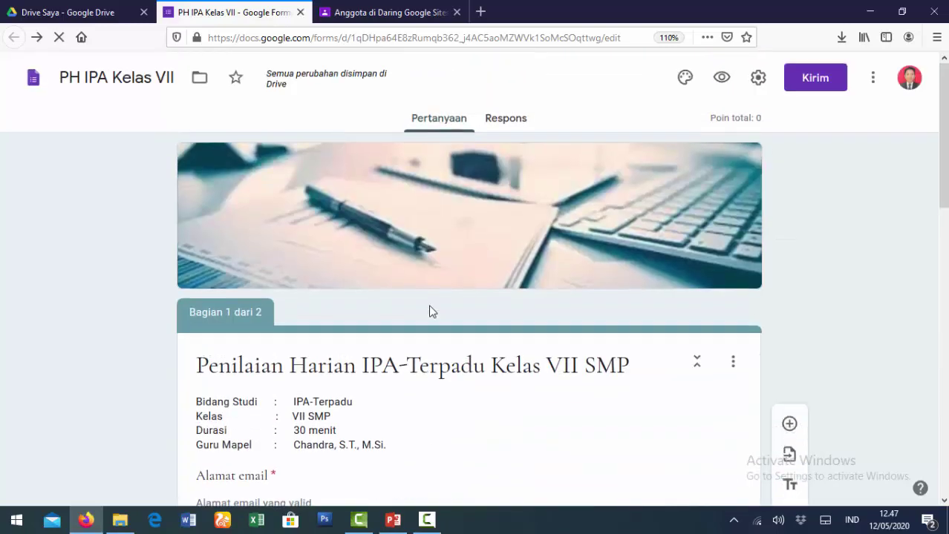
pyautogui.click(721, 79)
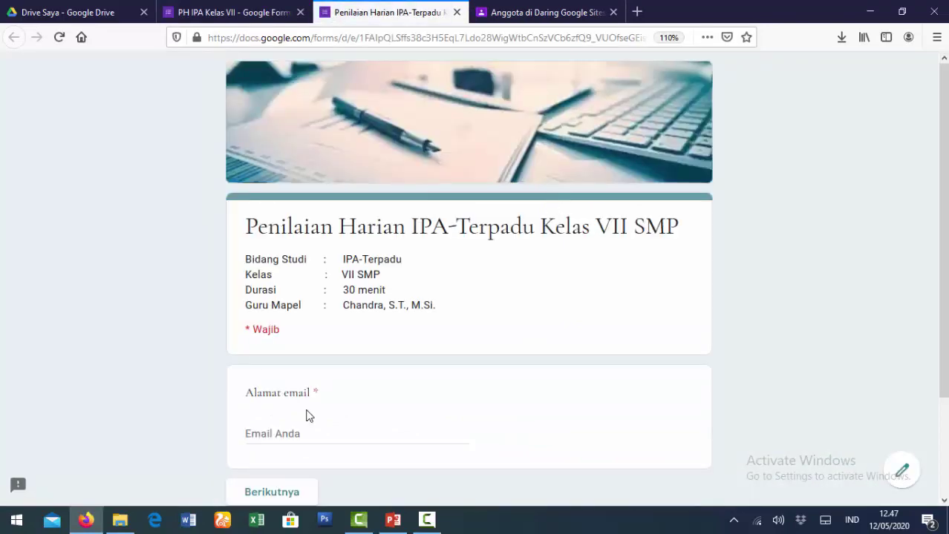
pyautogui.scroll(-2, 309, 416)
pyautogui.click(310, 320)
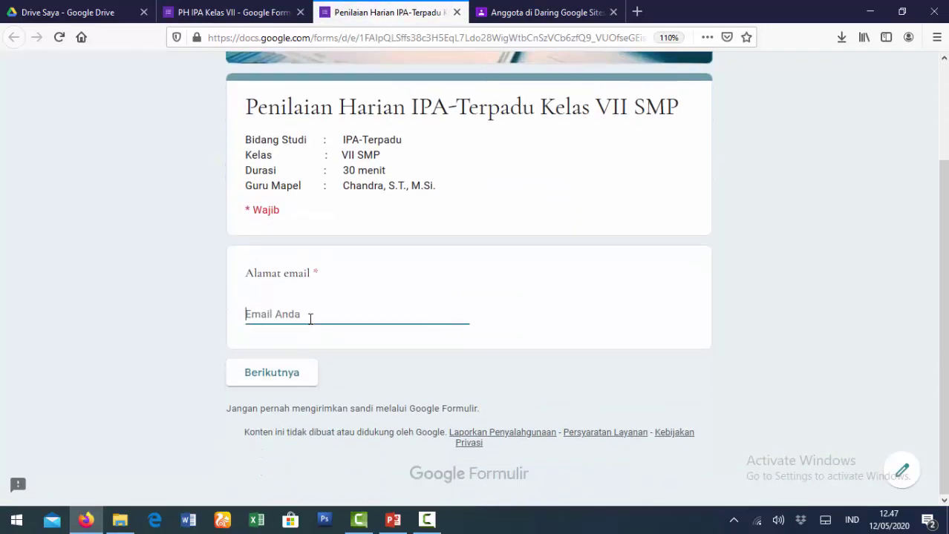
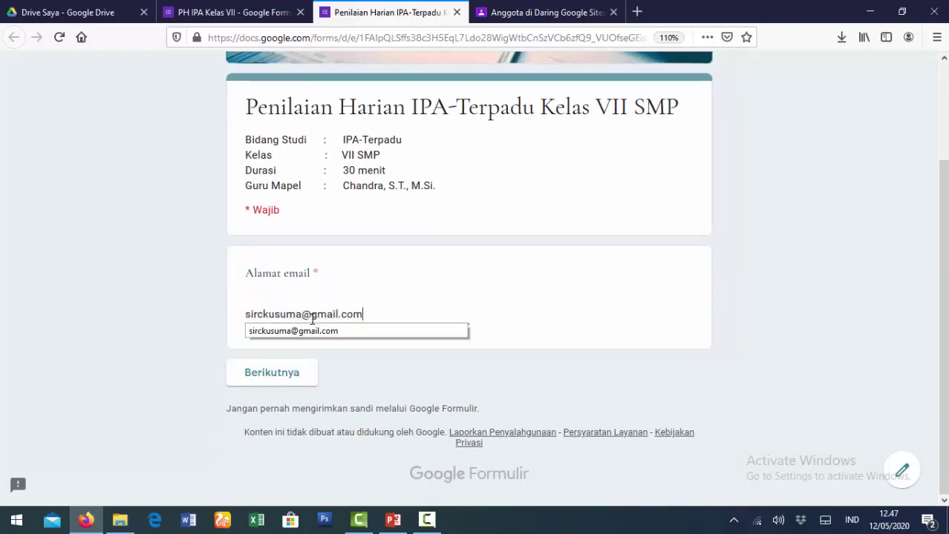
pyautogui.click(281, 377)
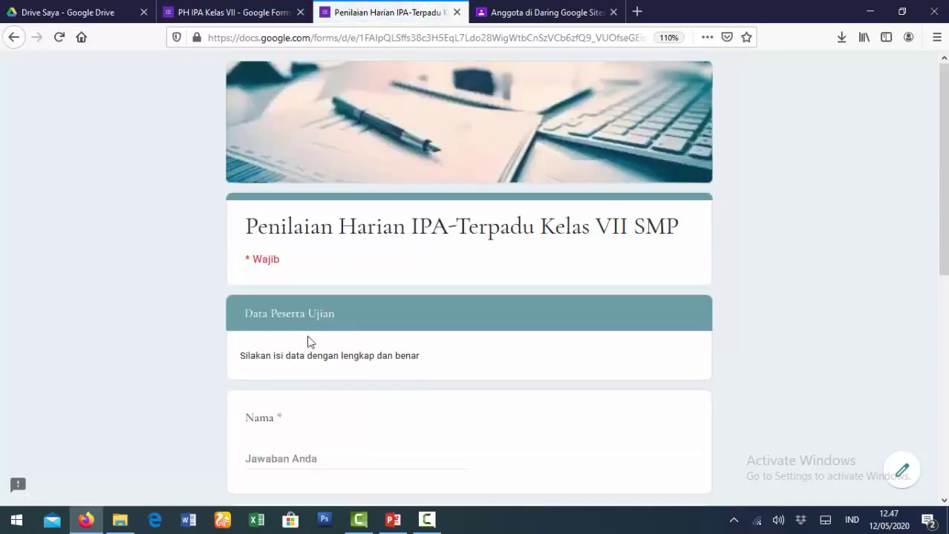
pyautogui.scroll(-4, 341, 323)
pyautogui.scroll(-3, 342, 317)
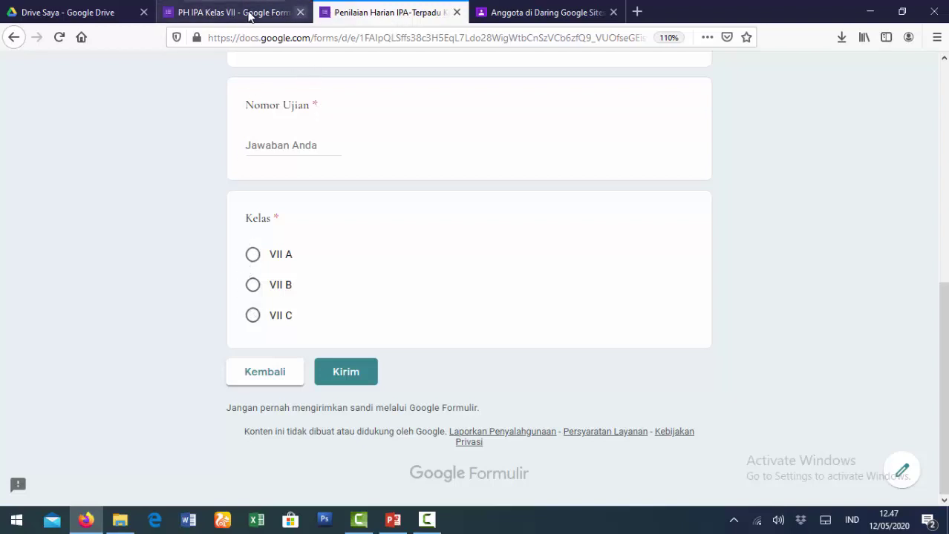
pyautogui.click(456, 13)
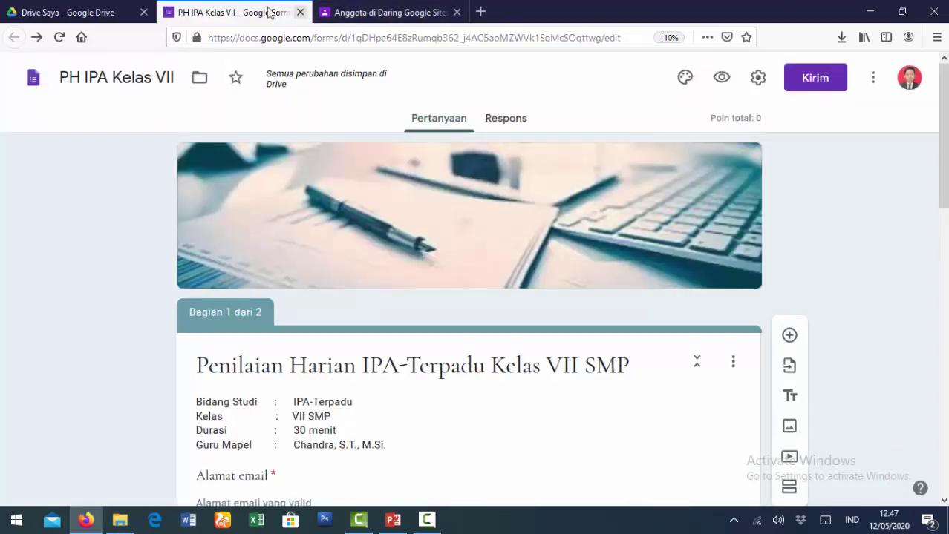
# Change the Kelas question type from Pilihan ganda to Drop-down.
pyautogui.scroll(-3, 561, 304)
pyautogui.scroll(-5, 561, 303)
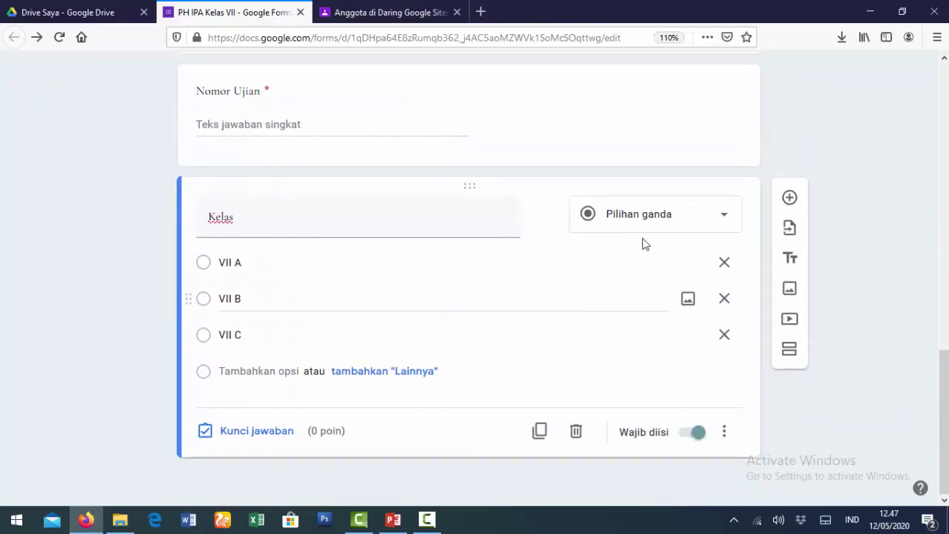
pyautogui.click(731, 223)
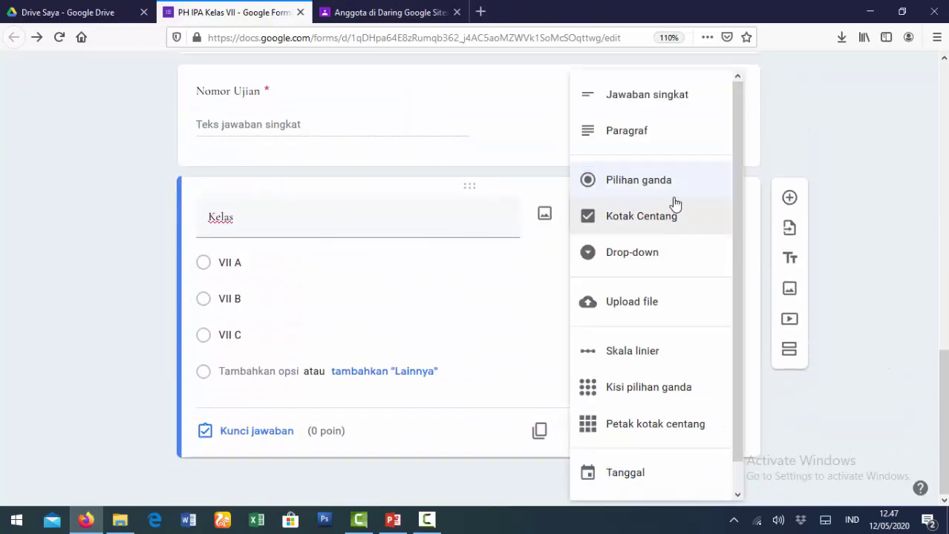
pyautogui.click(636, 256)
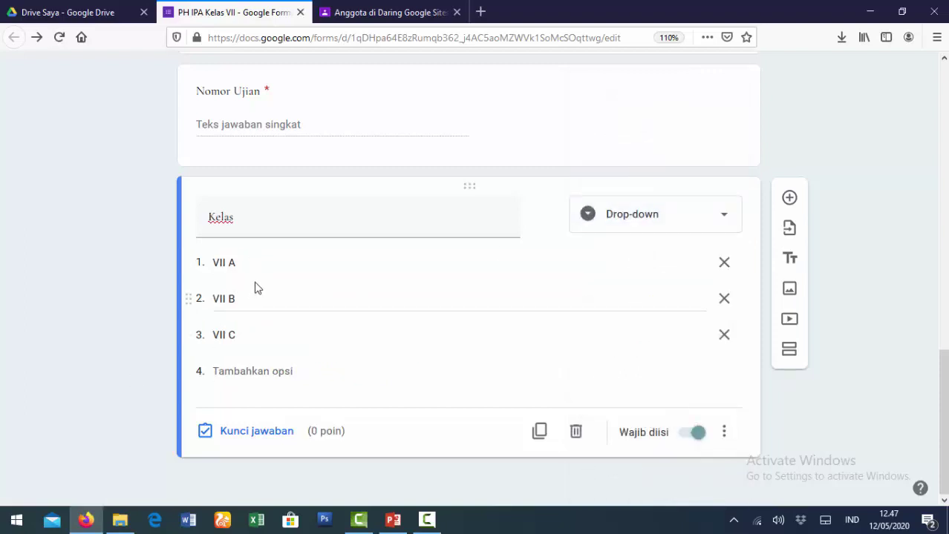
pyautogui.scroll(15, 431, 327)
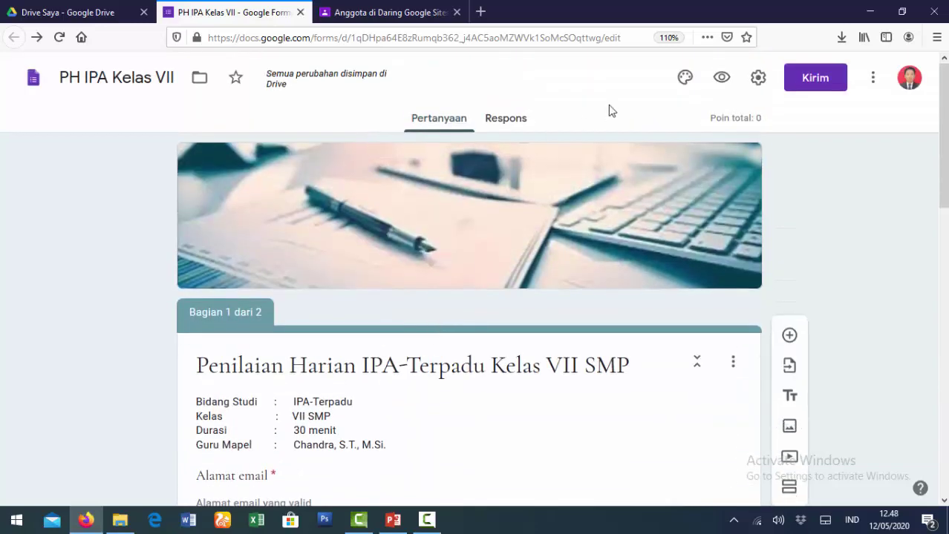
# Preview the form, enter the respondent's email address and continue to the Data Peserta Ujian page.
pyautogui.click(721, 79)
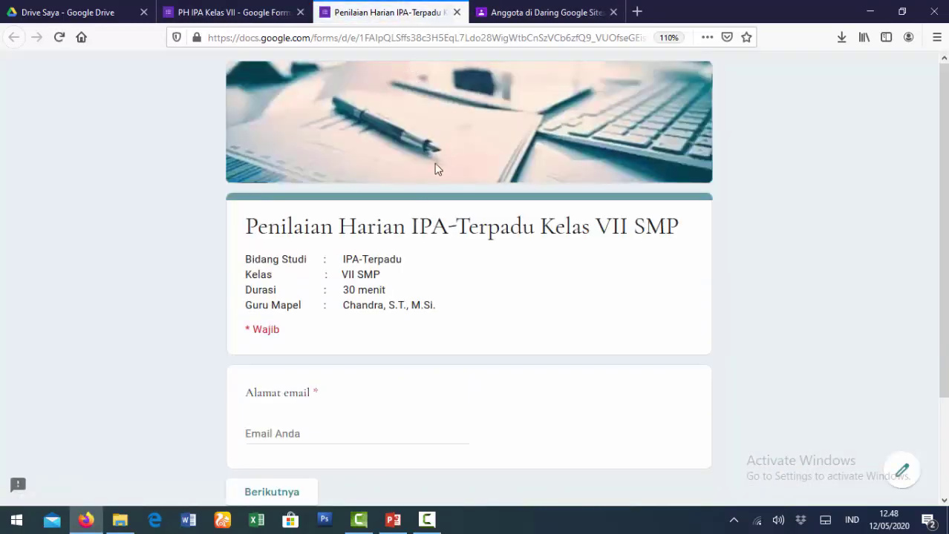
pyautogui.click(289, 434)
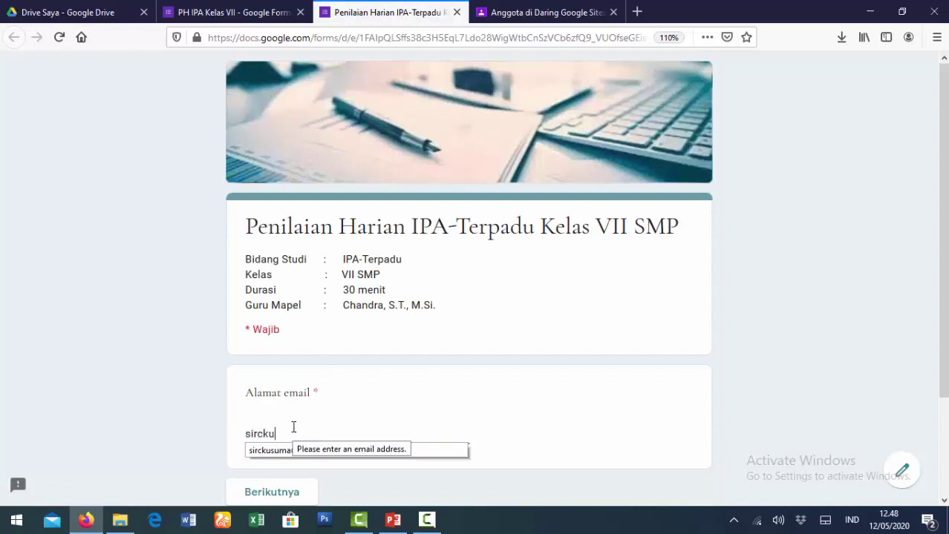
pyautogui.press('Down')
pyautogui.press('Return')
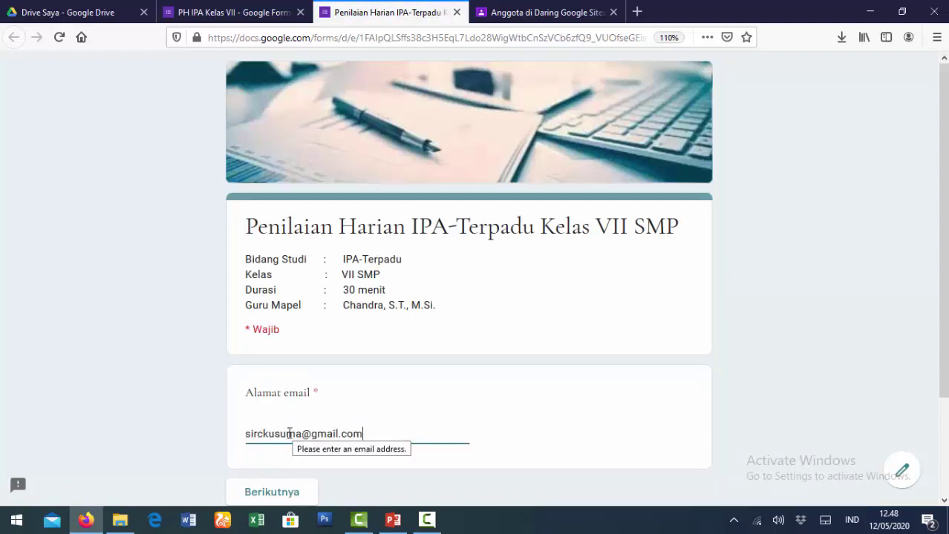
pyautogui.click(270, 496)
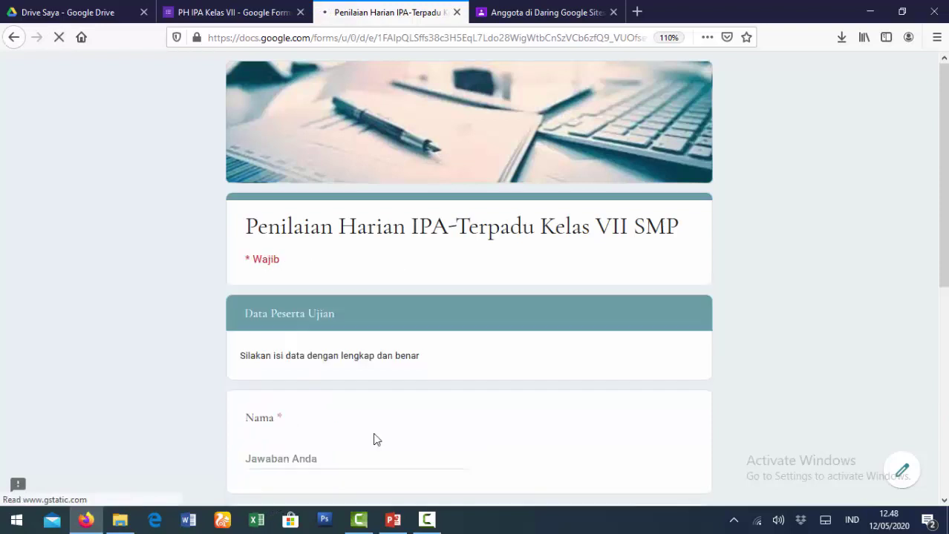
# Test the Kelas drop-down by choosing VII A, then VII C, and close the preview.
pyautogui.scroll(-3, 483, 376)
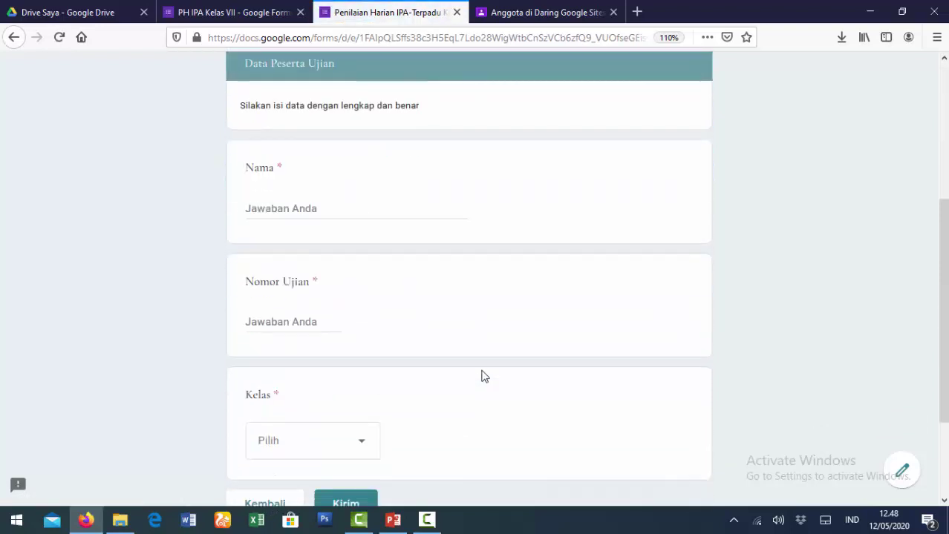
pyautogui.scroll(-2, 481, 376)
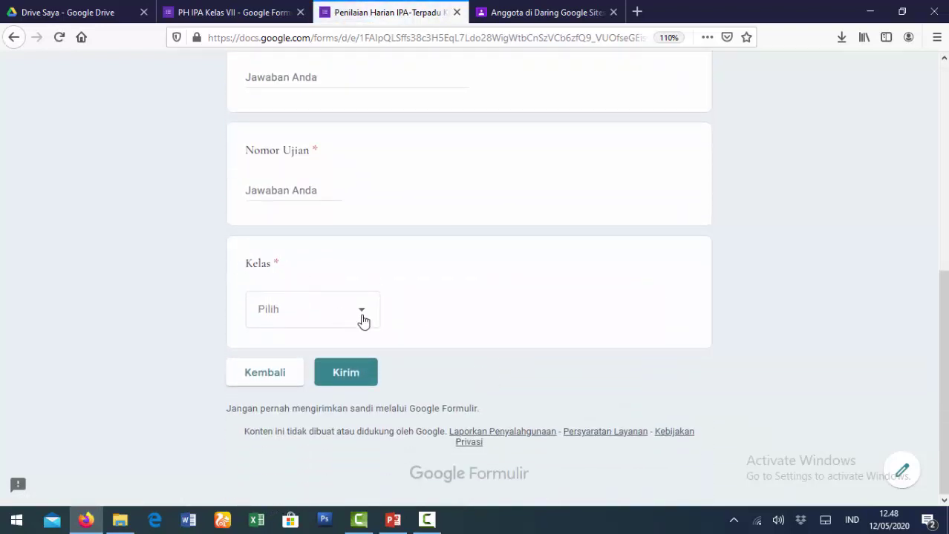
pyautogui.click(364, 321)
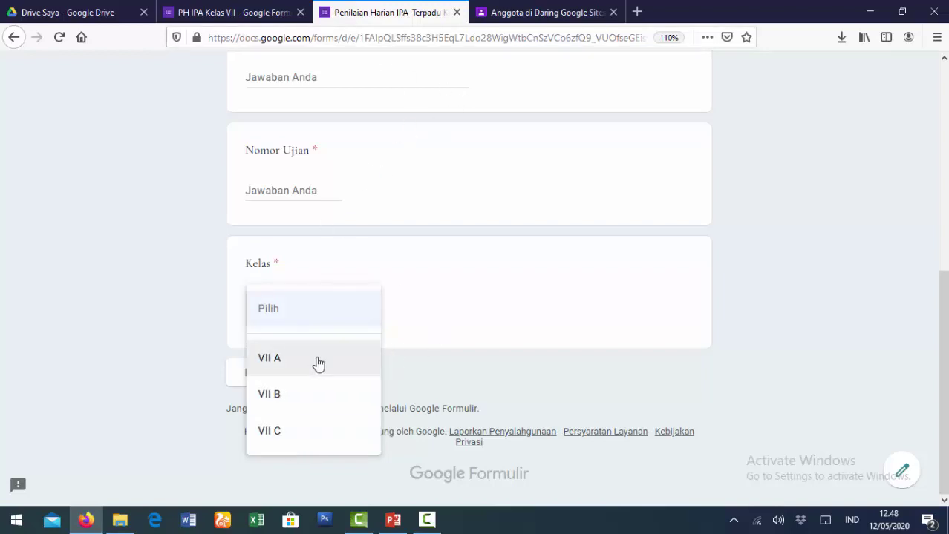
pyautogui.click(315, 362)
pyautogui.click(307, 318)
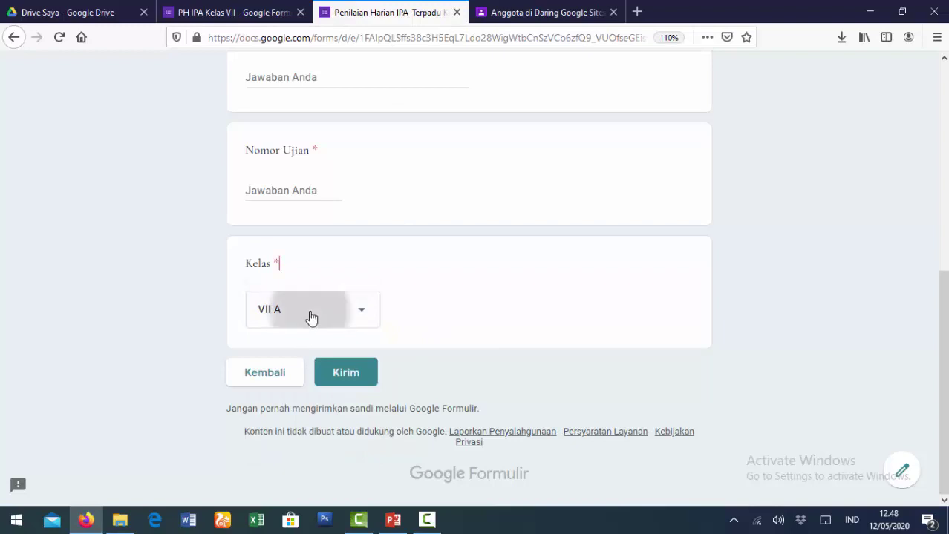
pyautogui.click(293, 382)
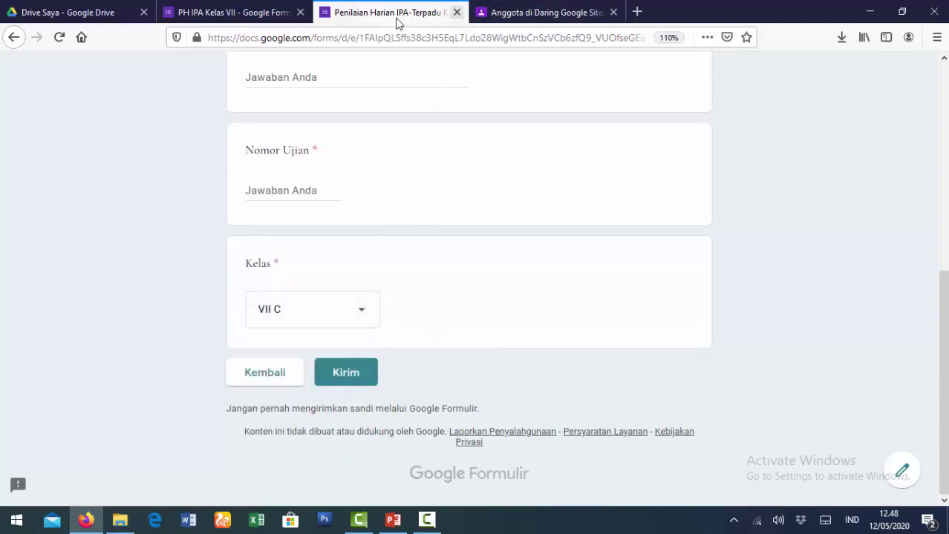
pyautogui.hotkey('ctrl', 'w')
# Add a required short-answer 'Tempat Lahir' question below Kelas.
pyautogui.click(563, 249)
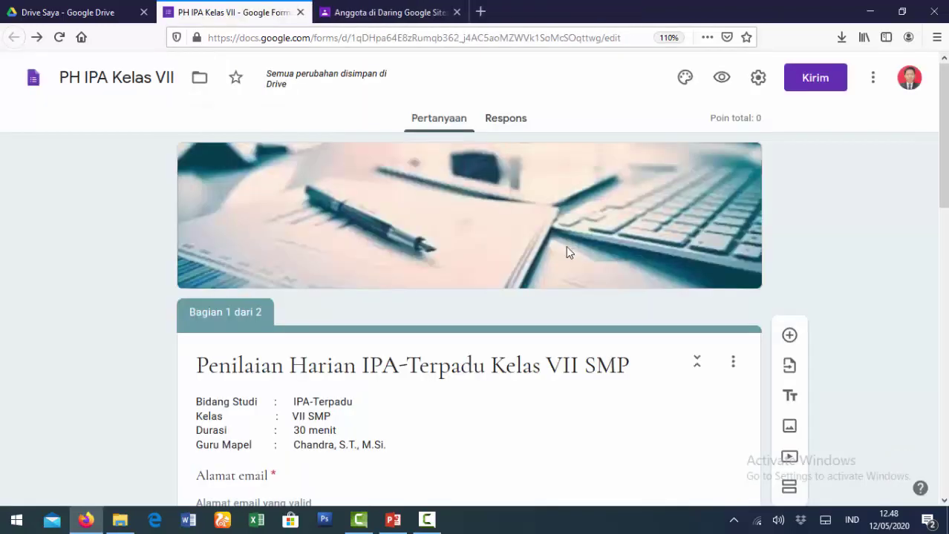
pyautogui.scroll(-10, 419, 343)
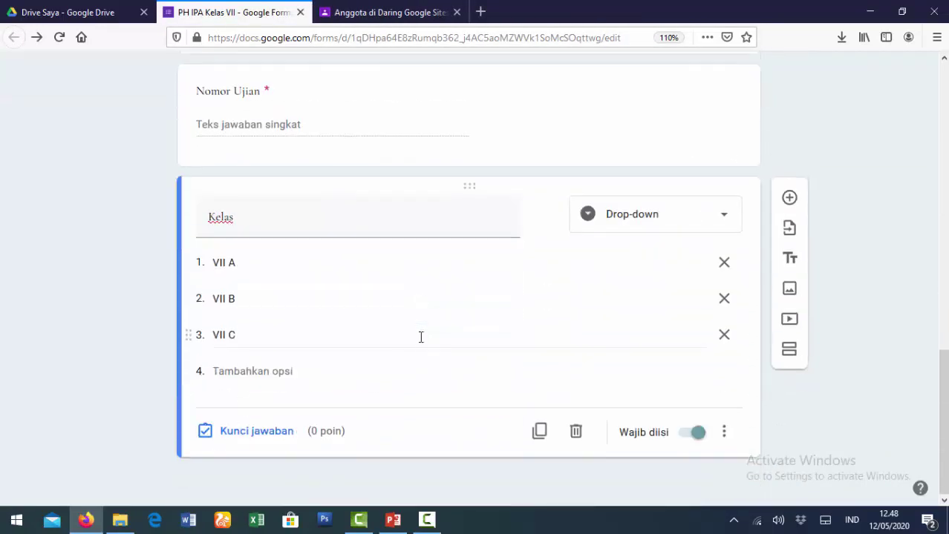
pyautogui.click(788, 199)
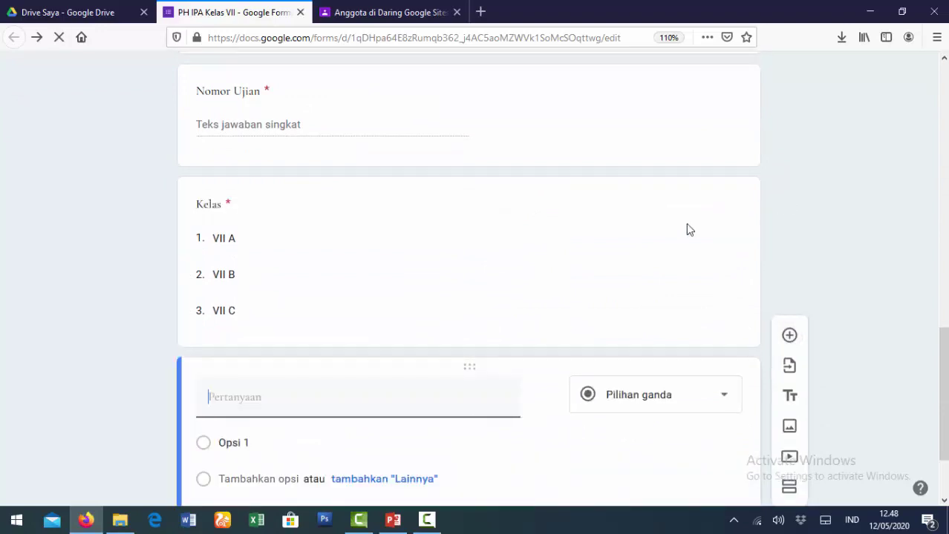
pyautogui.write('Tempat Lahir')
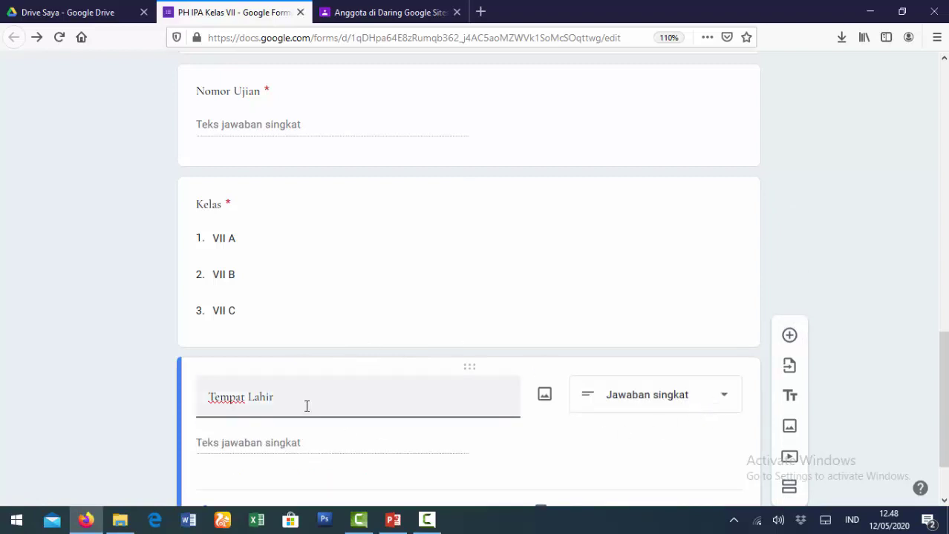
pyautogui.scroll(-2, 327, 397)
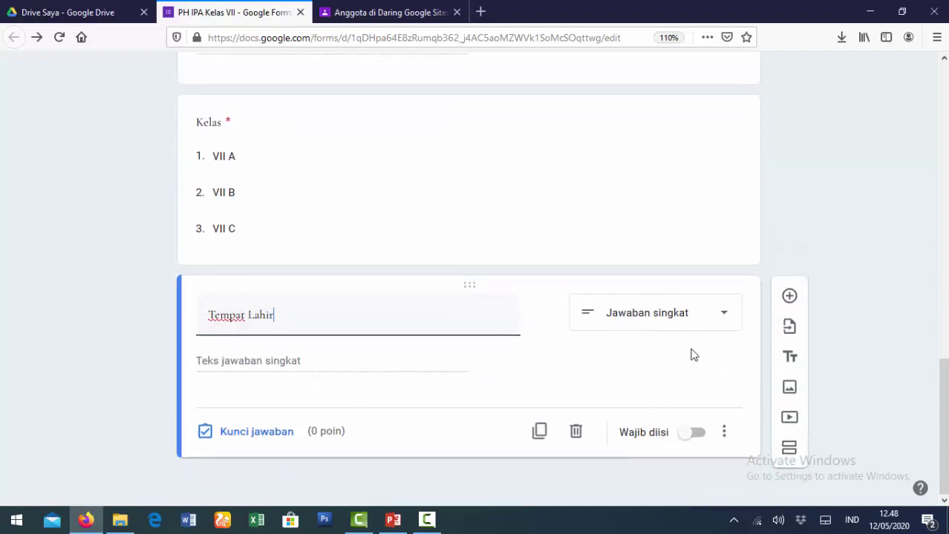
pyautogui.click(690, 434)
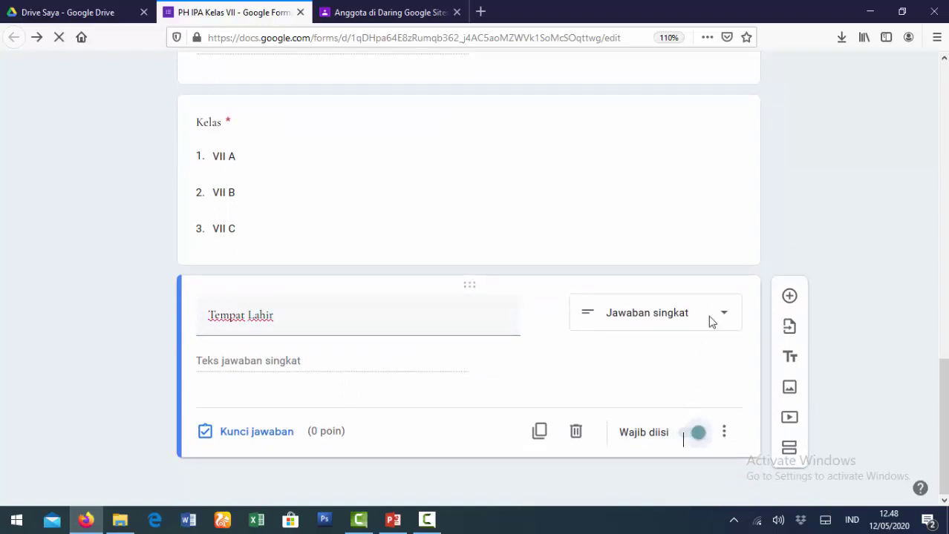
pyautogui.click(791, 299)
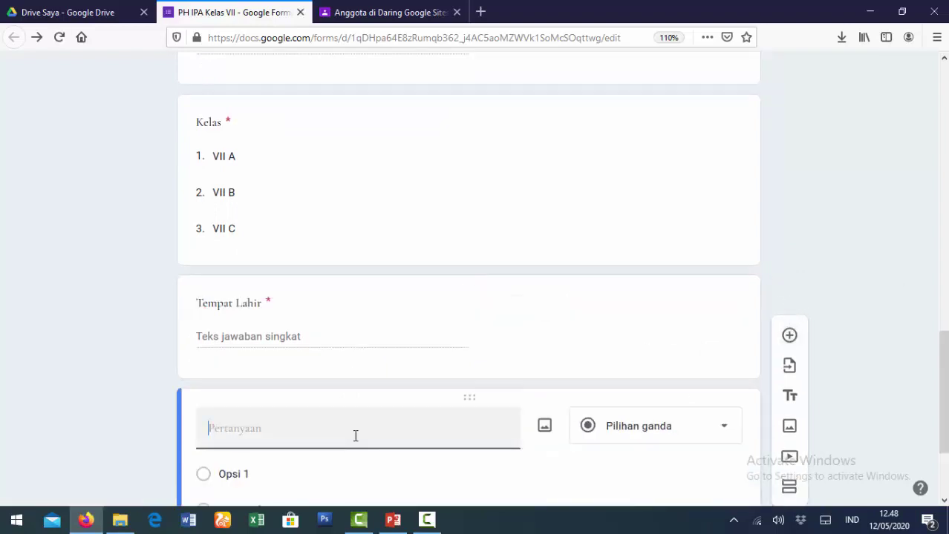
# Make 'Tanggal Lahir' a required date question and insert a blank question below it.
pyautogui.write('Tanggal Lahir')
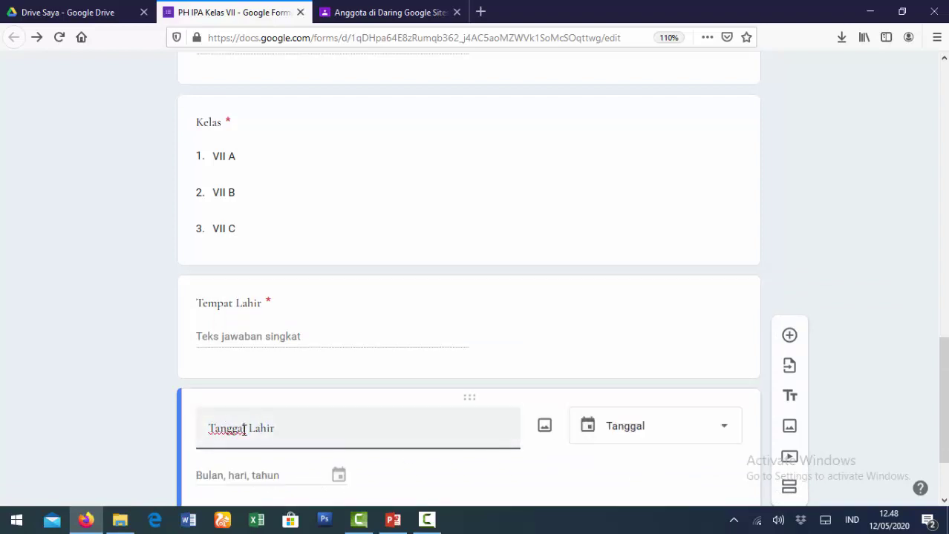
pyautogui.click(719, 435)
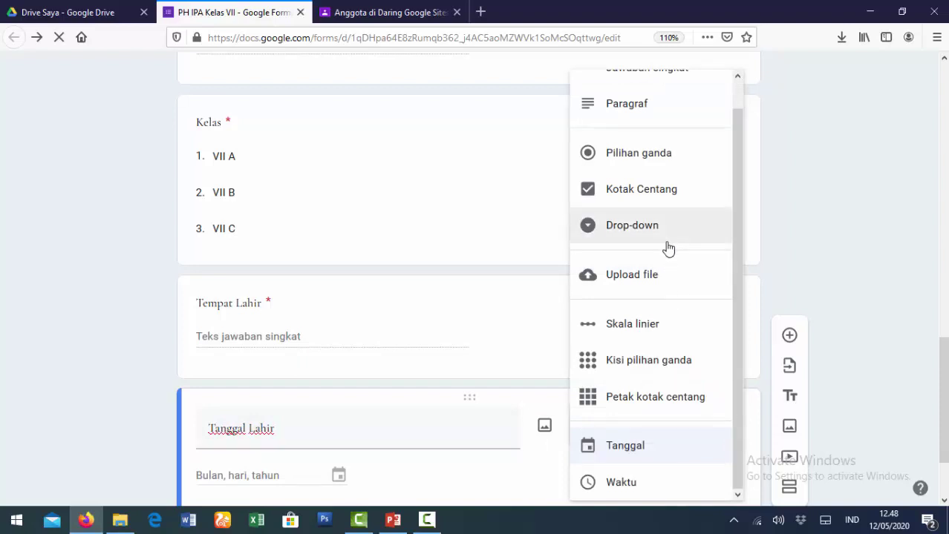
pyautogui.click(634, 449)
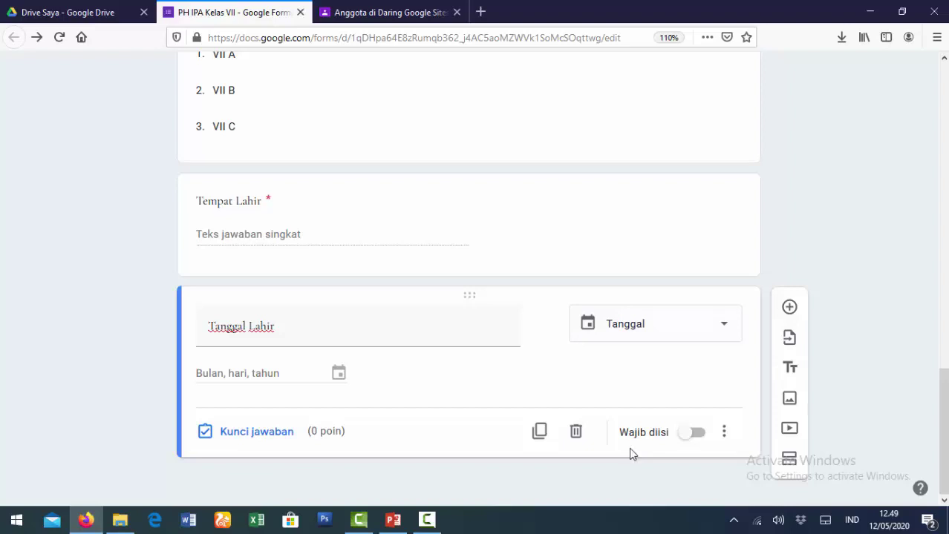
pyautogui.click(689, 438)
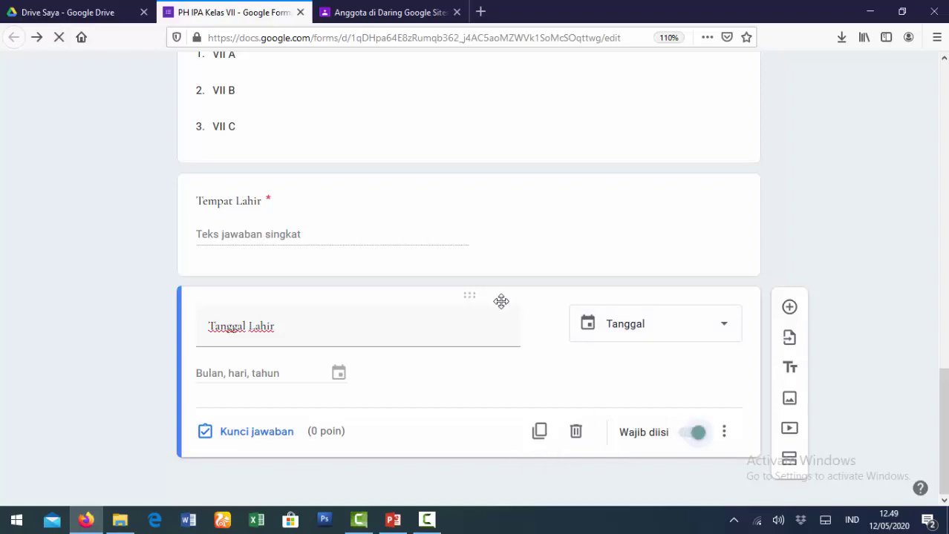
pyautogui.click(789, 305)
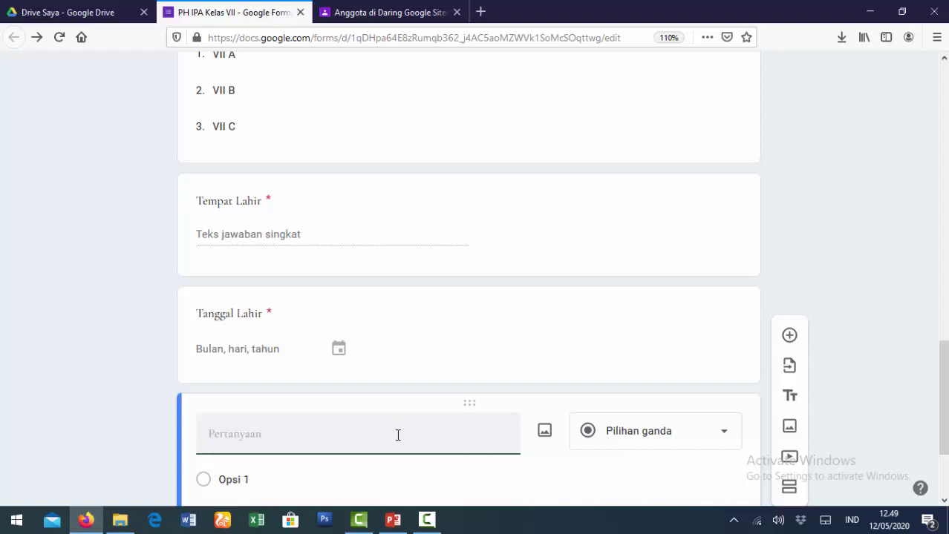
# Title the new question 'No. HP/WA' as a short answer, keeping the numbers-only validation.
pyautogui.write('No. HP/WA')
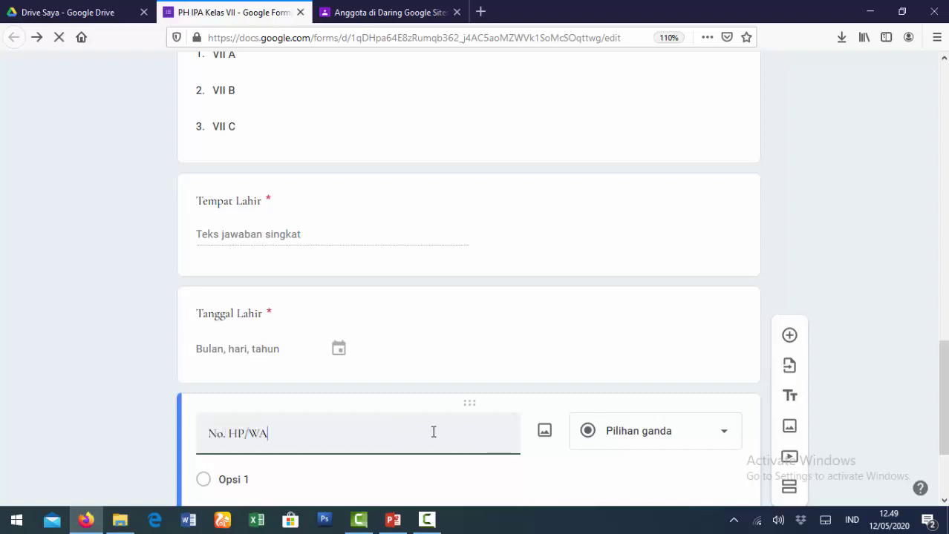
pyautogui.click(709, 444)
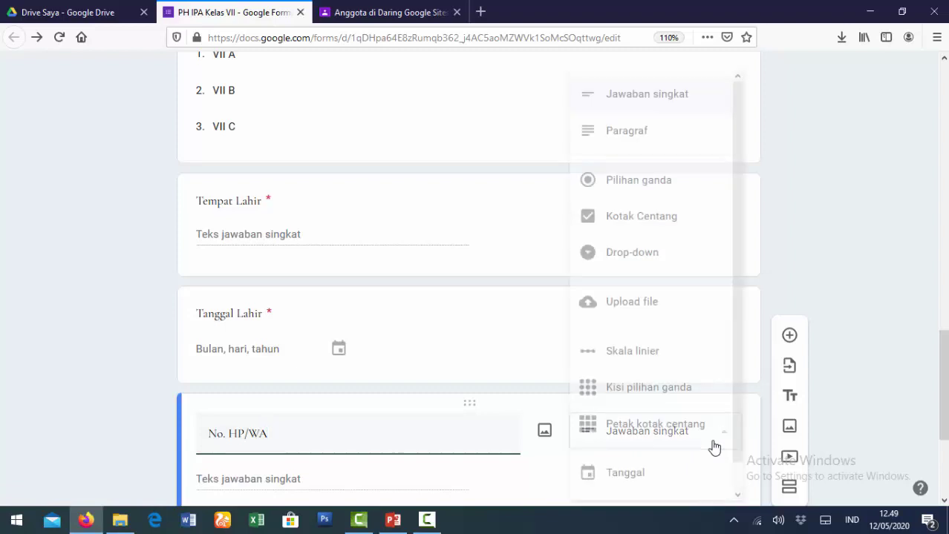
pyautogui.click(653, 104)
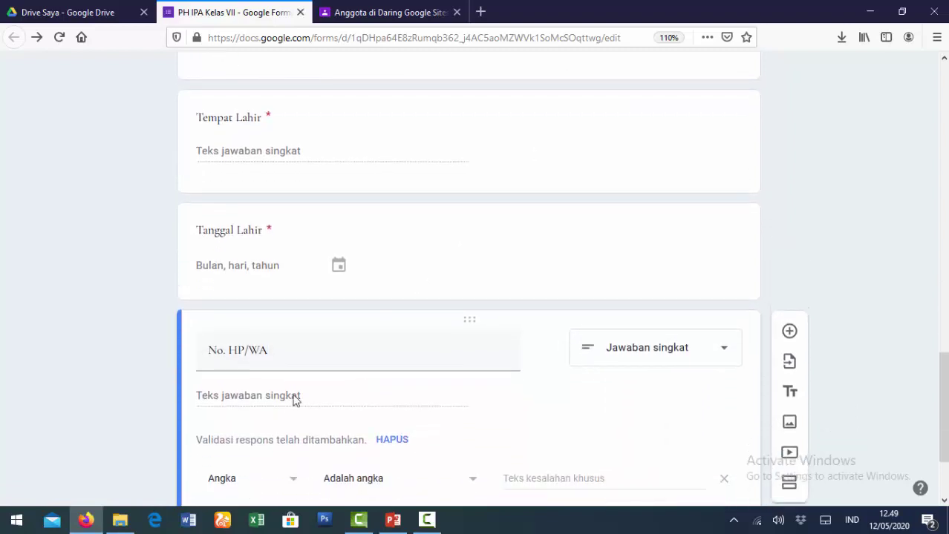
pyautogui.scroll(-2, 266, 409)
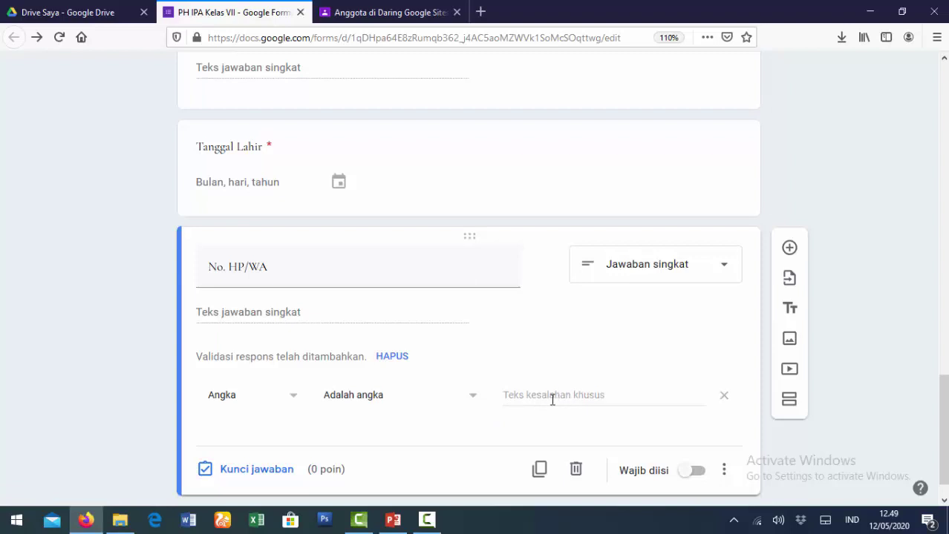
pyautogui.scroll(15, 544, 399)
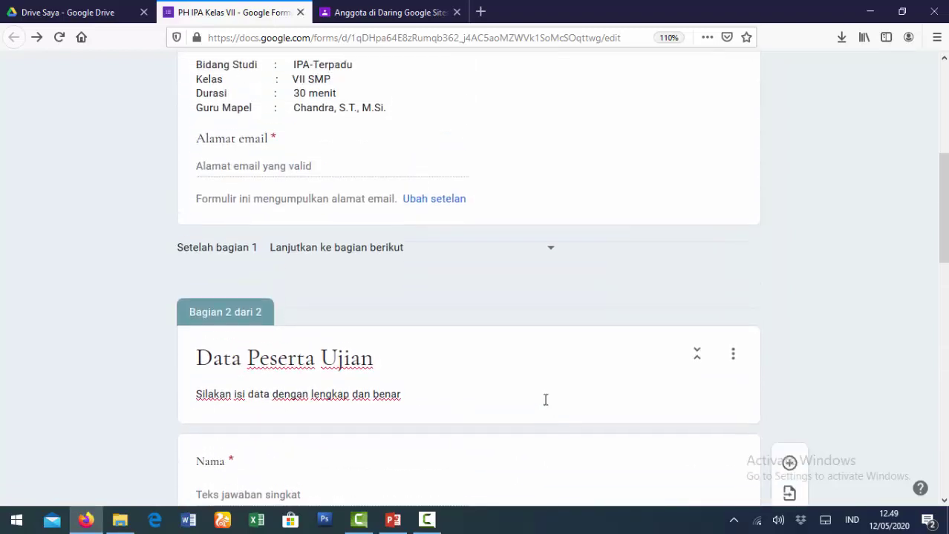
# Copy the 'Isi dengan angka' error message from the Nomor Ujian question.
pyautogui.scroll(-1, 545, 404)
pyautogui.click(470, 227)
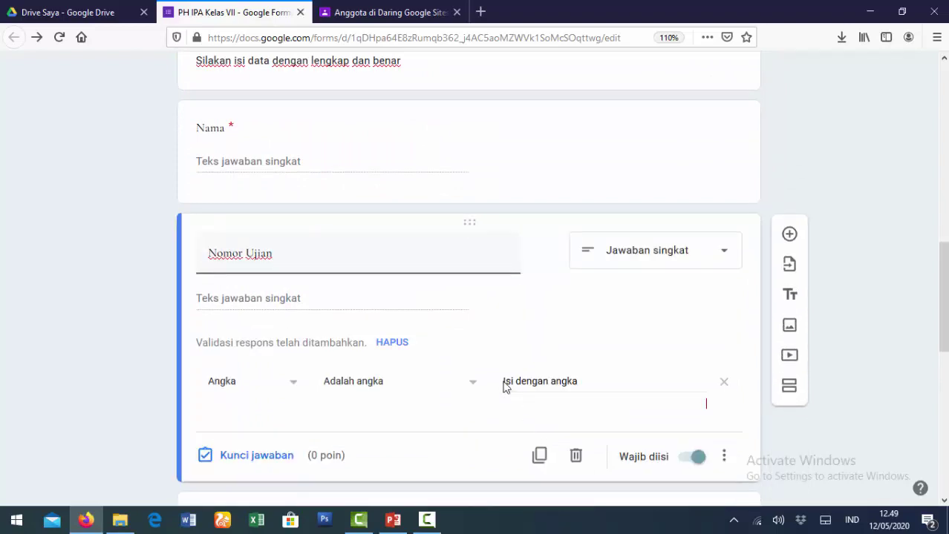
pyautogui.moveTo(505, 381); pyautogui.dragTo(604, 380)
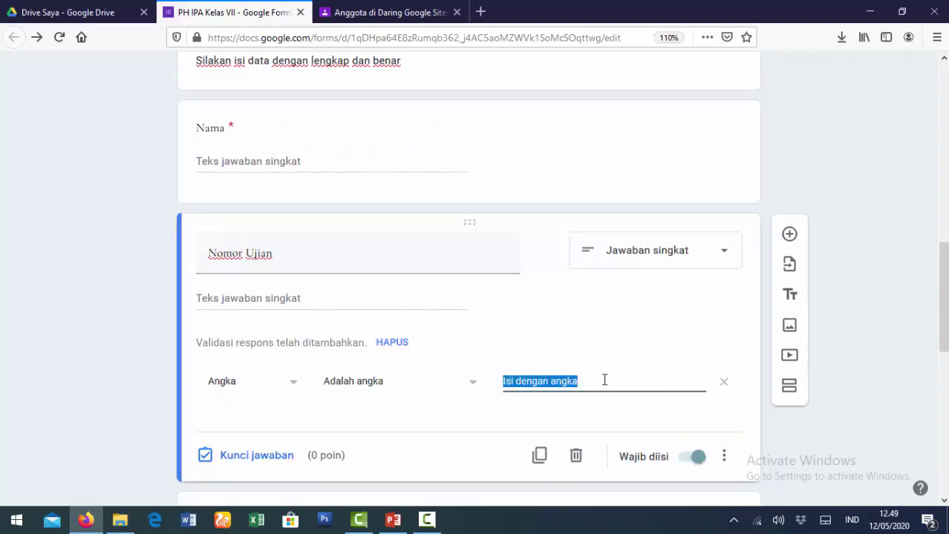
pyautogui.rightClick(564, 382)
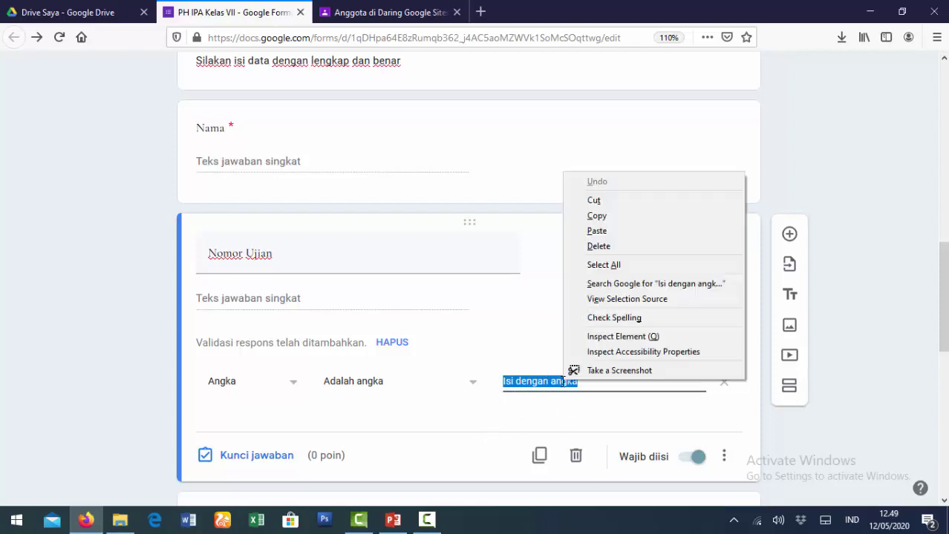
pyautogui.click(615, 216)
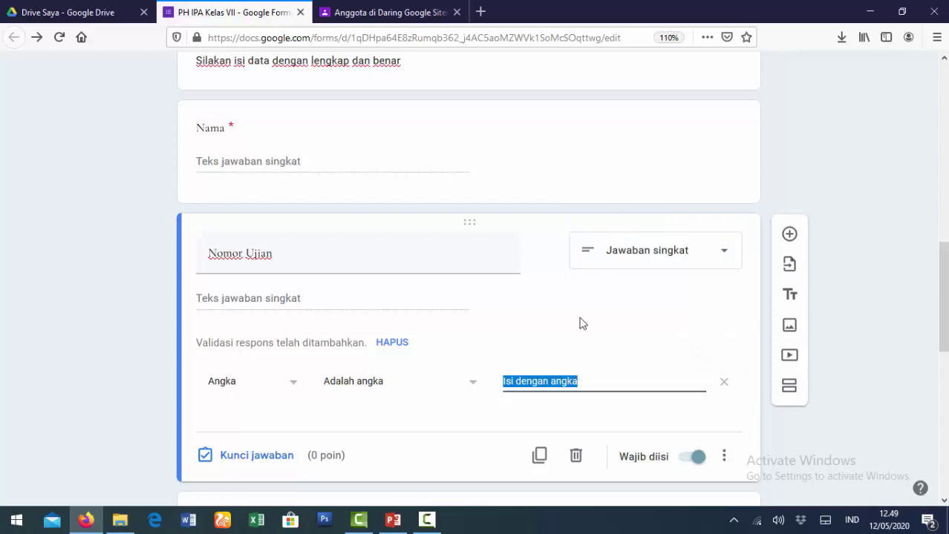
# Paste 'Isi dengan angka' as the custom error text of the No. HP/WA question.
pyautogui.scroll(-4, 577, 339)
pyautogui.scroll(-3, 577, 340)
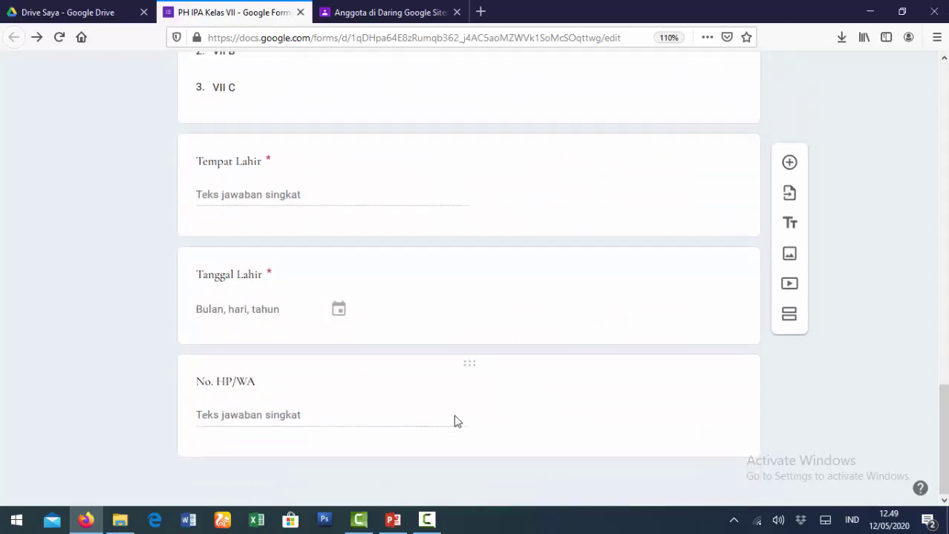
pyautogui.click(458, 371)
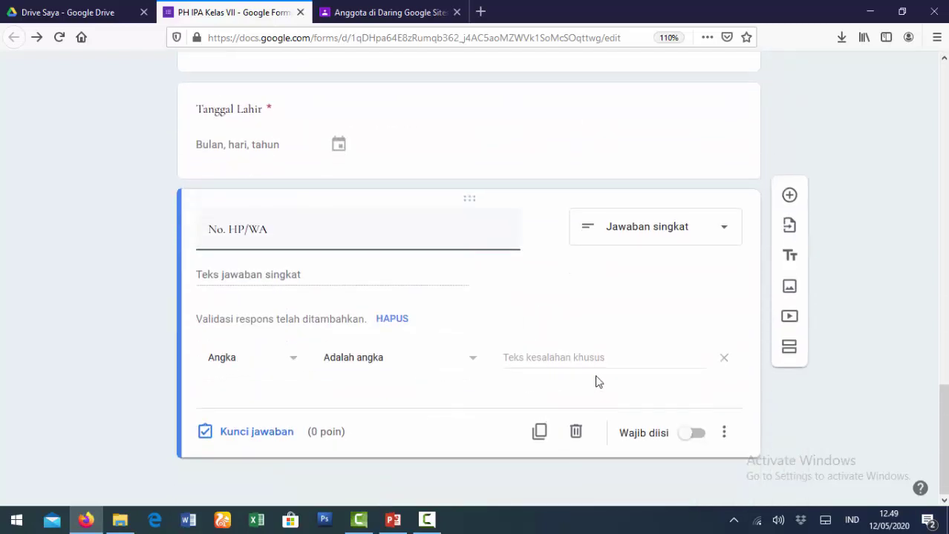
pyautogui.click(560, 360)
pyautogui.rightClick(558, 361)
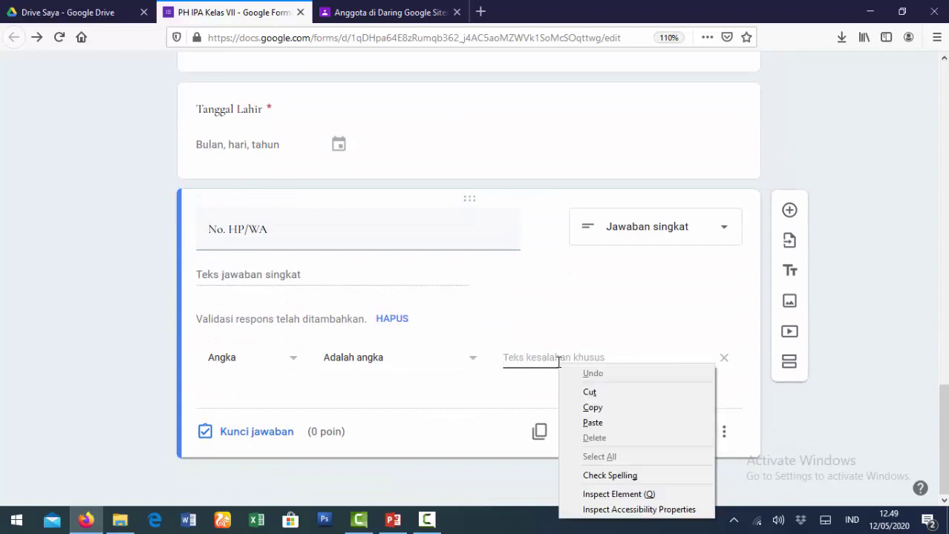
pyautogui.click(593, 422)
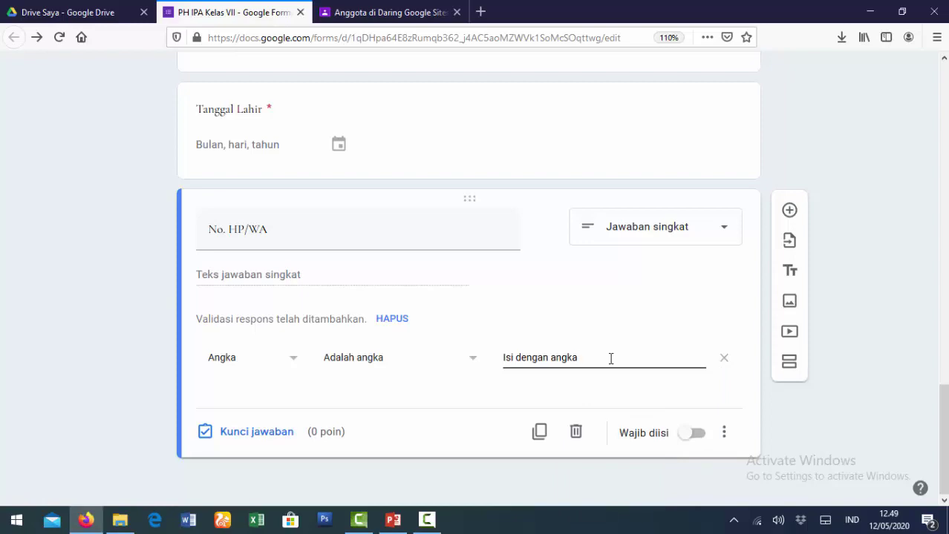
pyautogui.scroll(15, 610, 359)
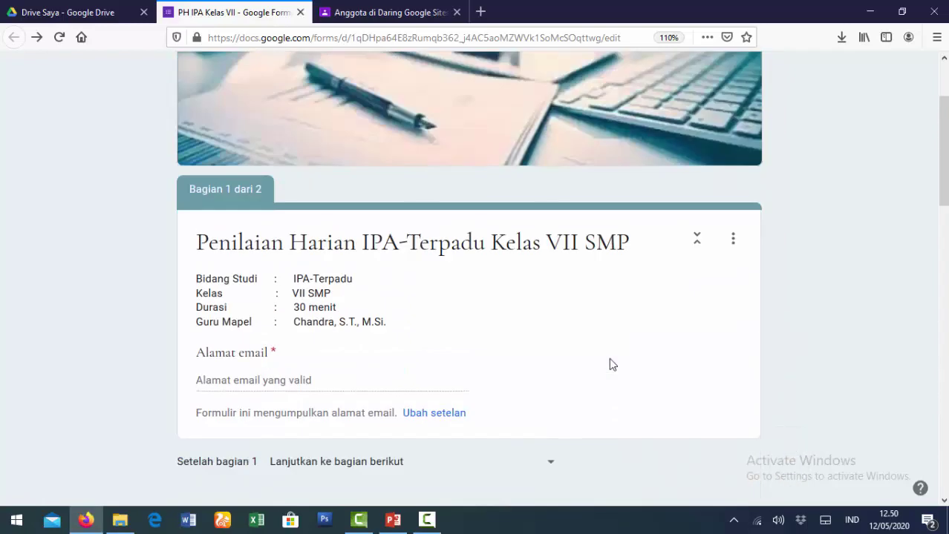
pyautogui.scroll(3, 610, 360)
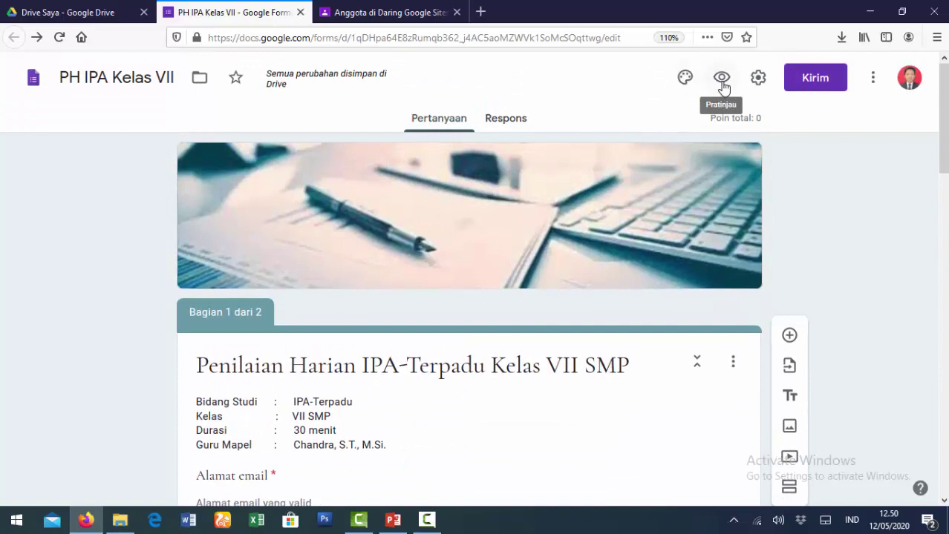
pyautogui.click(723, 81)
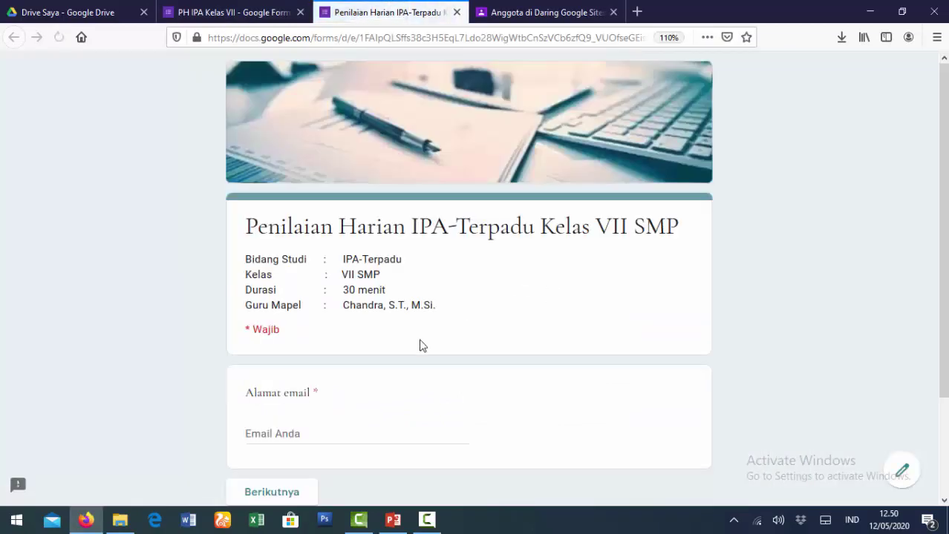
pyautogui.scroll(-3, 354, 396)
pyautogui.click(309, 315)
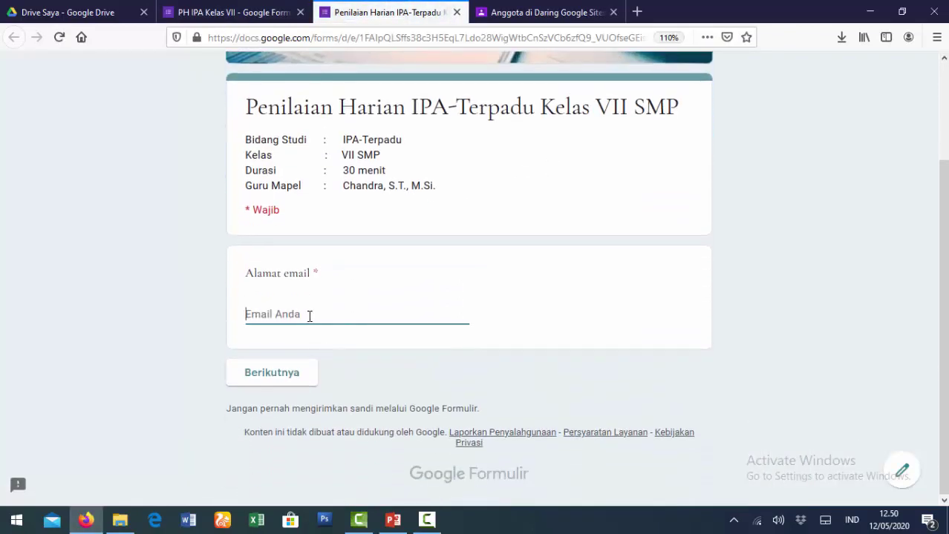
pyautogui.write('sir')
pyautogui.press('Down')
pyautogui.press('Return')
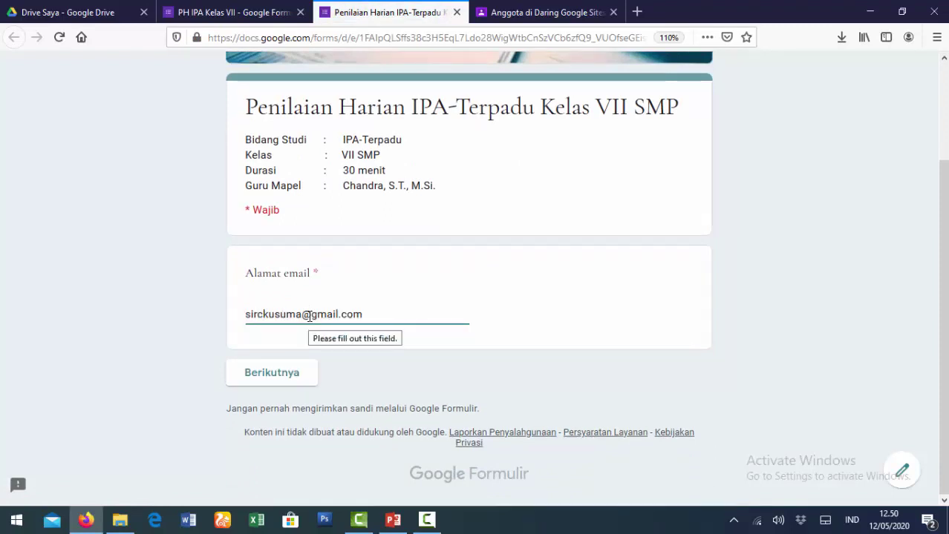
pyautogui.click(272, 375)
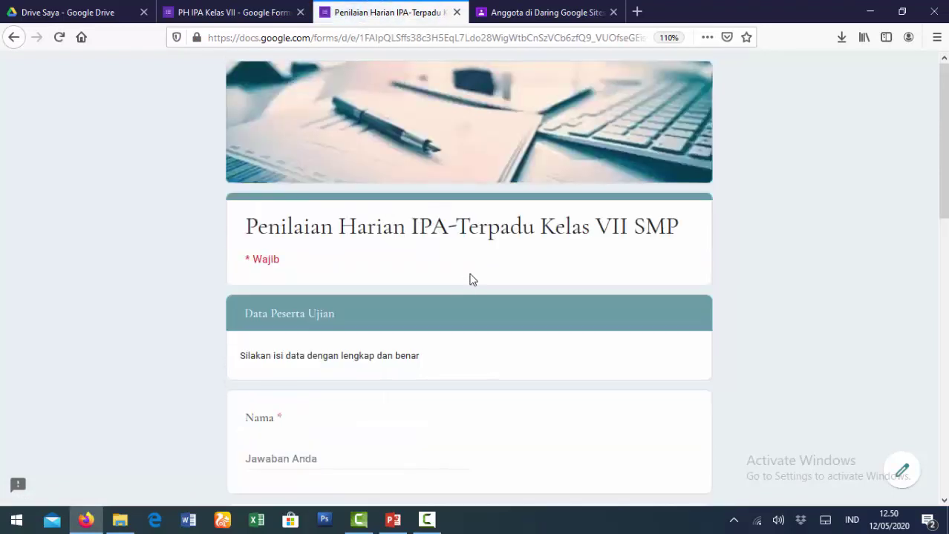
pyautogui.scroll(-3, 472, 280)
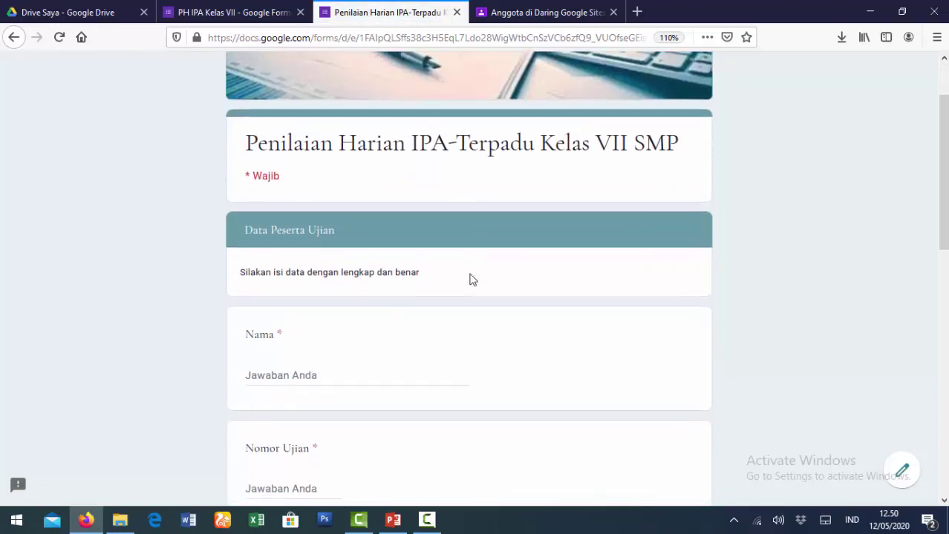
pyautogui.scroll(-2, 472, 280)
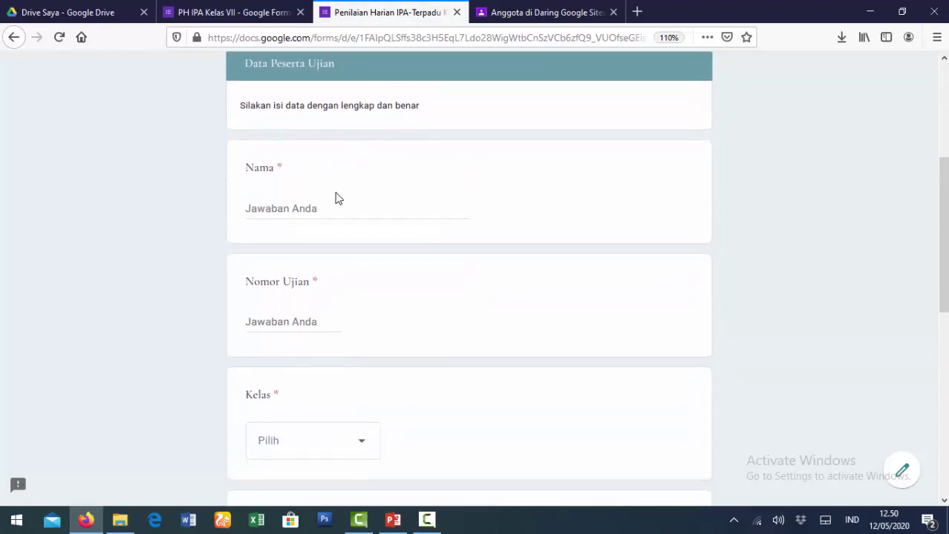
pyautogui.scroll(-9, 334, 198)
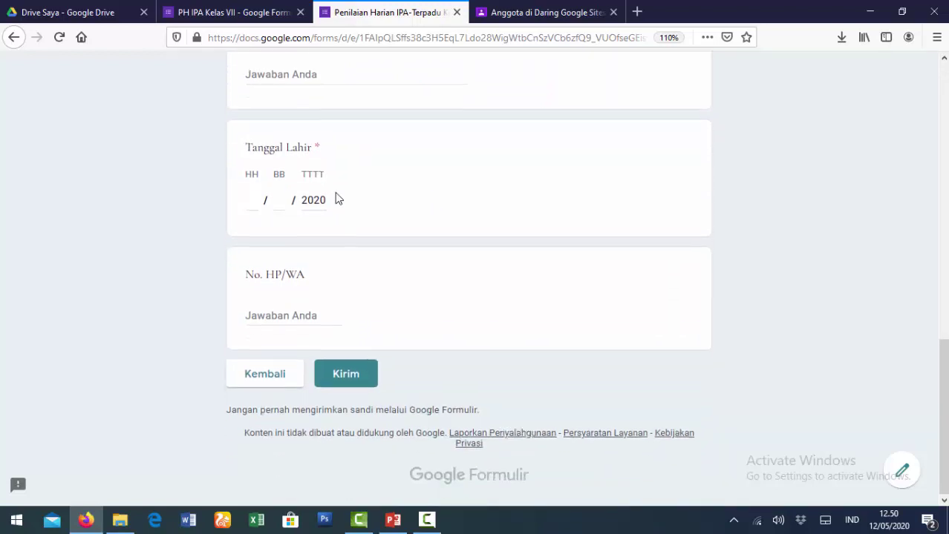
pyautogui.scroll(12, 343, 215)
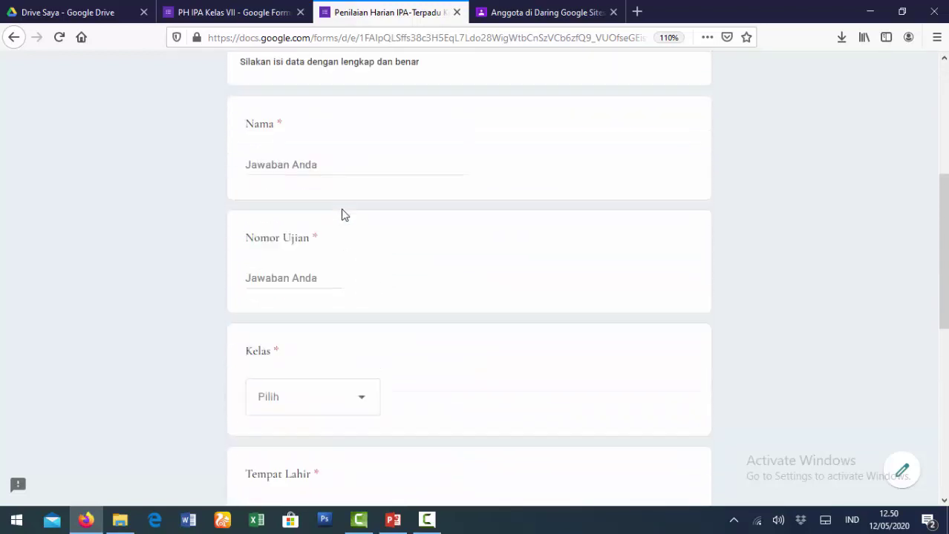
pyautogui.scroll(-10, 343, 215)
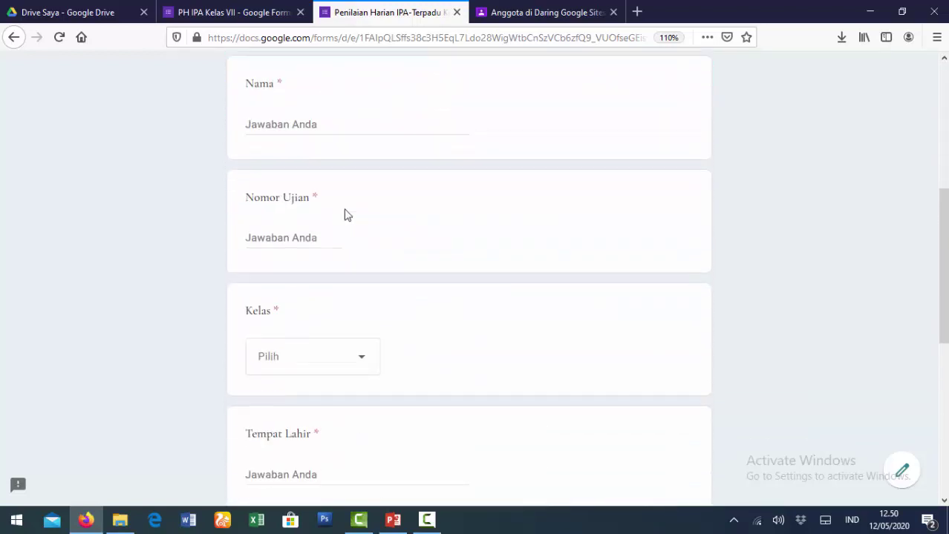
pyautogui.scroll(10, 343, 215)
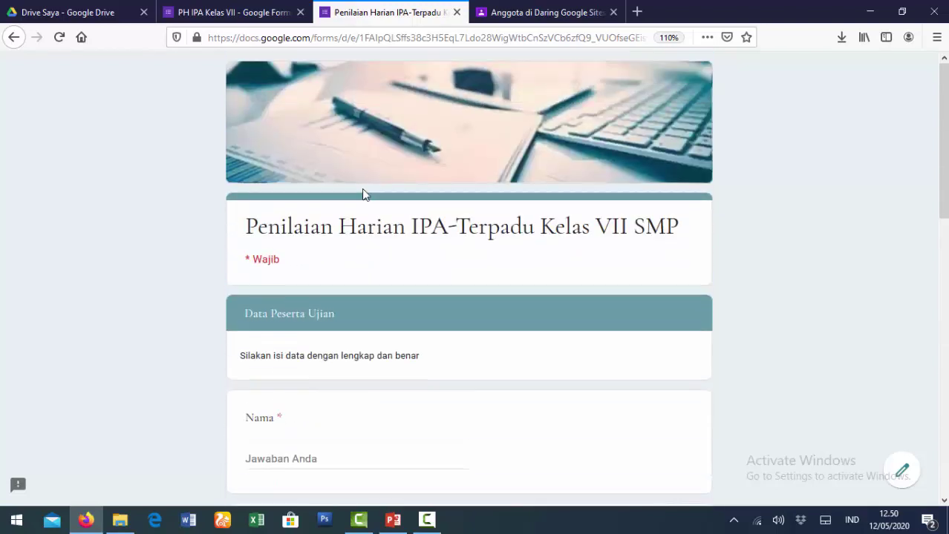
pyautogui.click(456, 12)
pyautogui.scroll(-12, 493, 334)
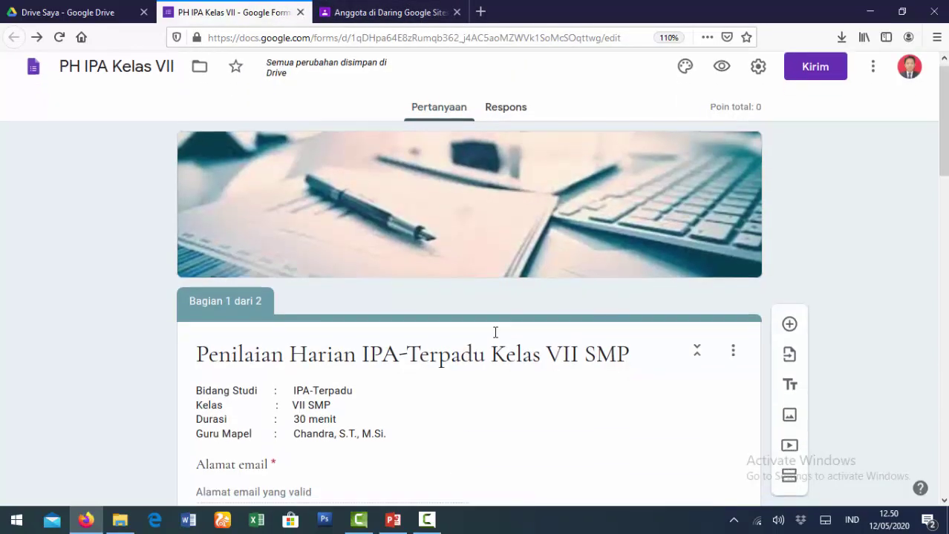
pyautogui.scroll(-6, 497, 338)
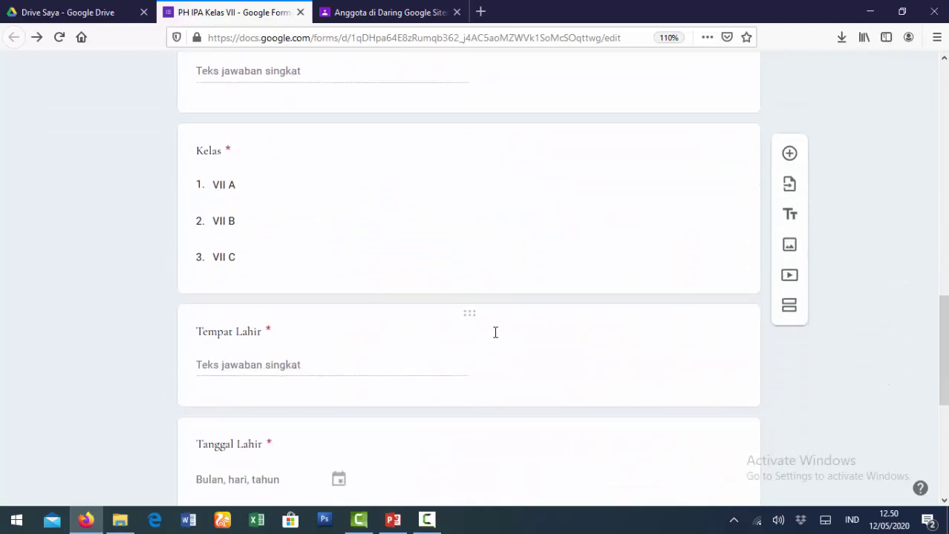
pyautogui.scroll(-1, 496, 338)
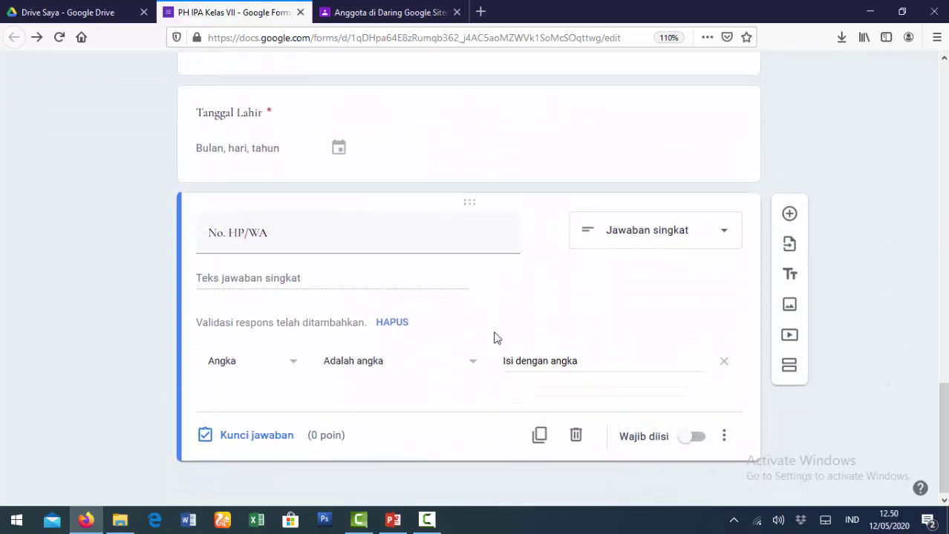